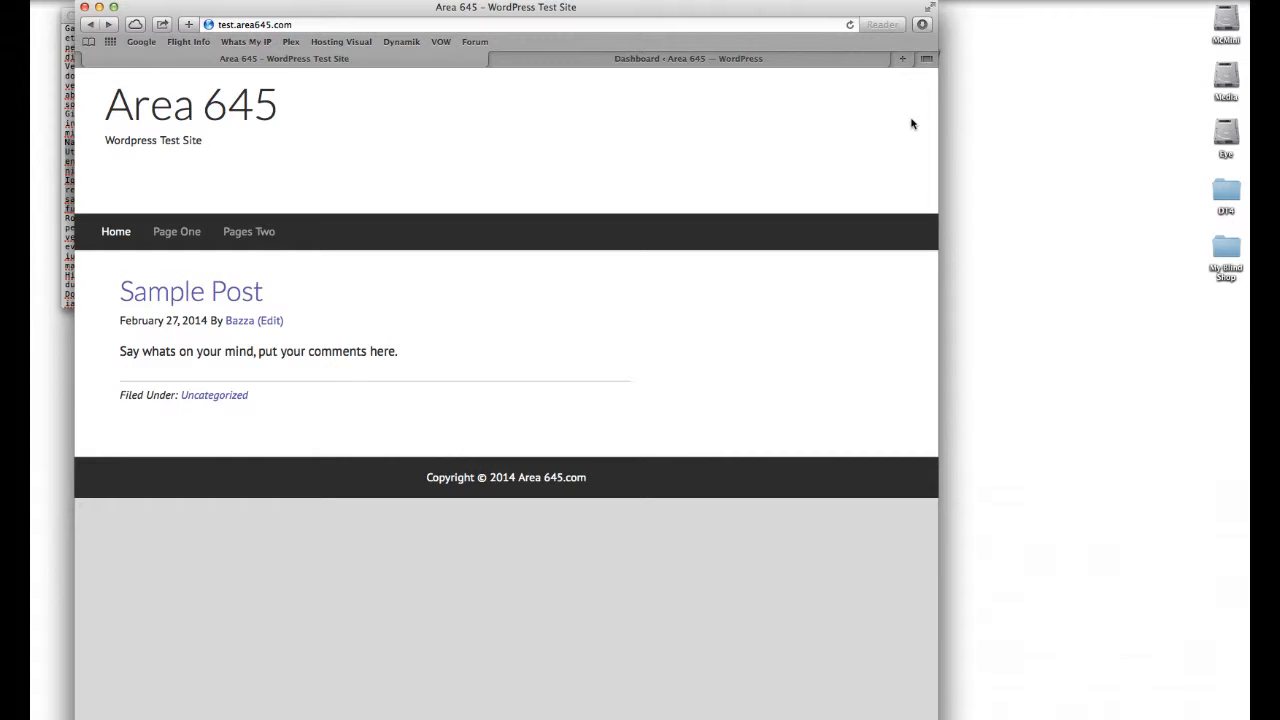
Step: Open the dashboard tab and start a new post
left_click(780, 60)
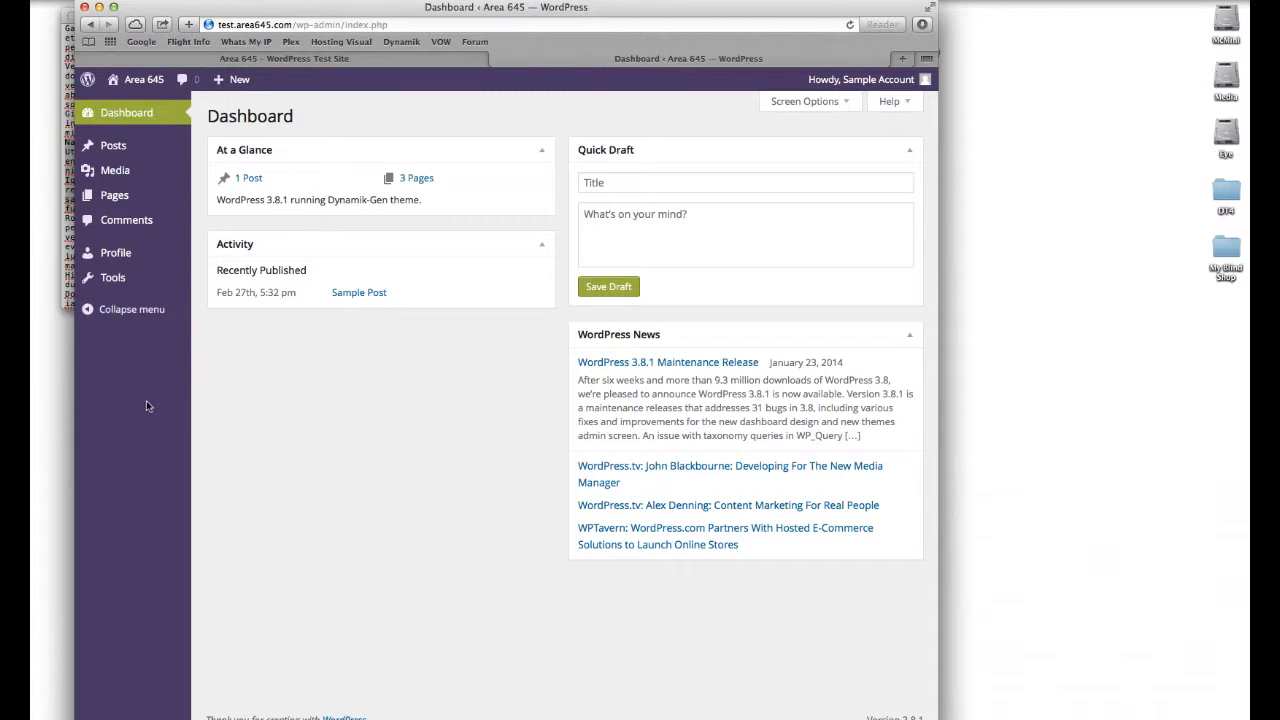
mouse_move(123, 149)
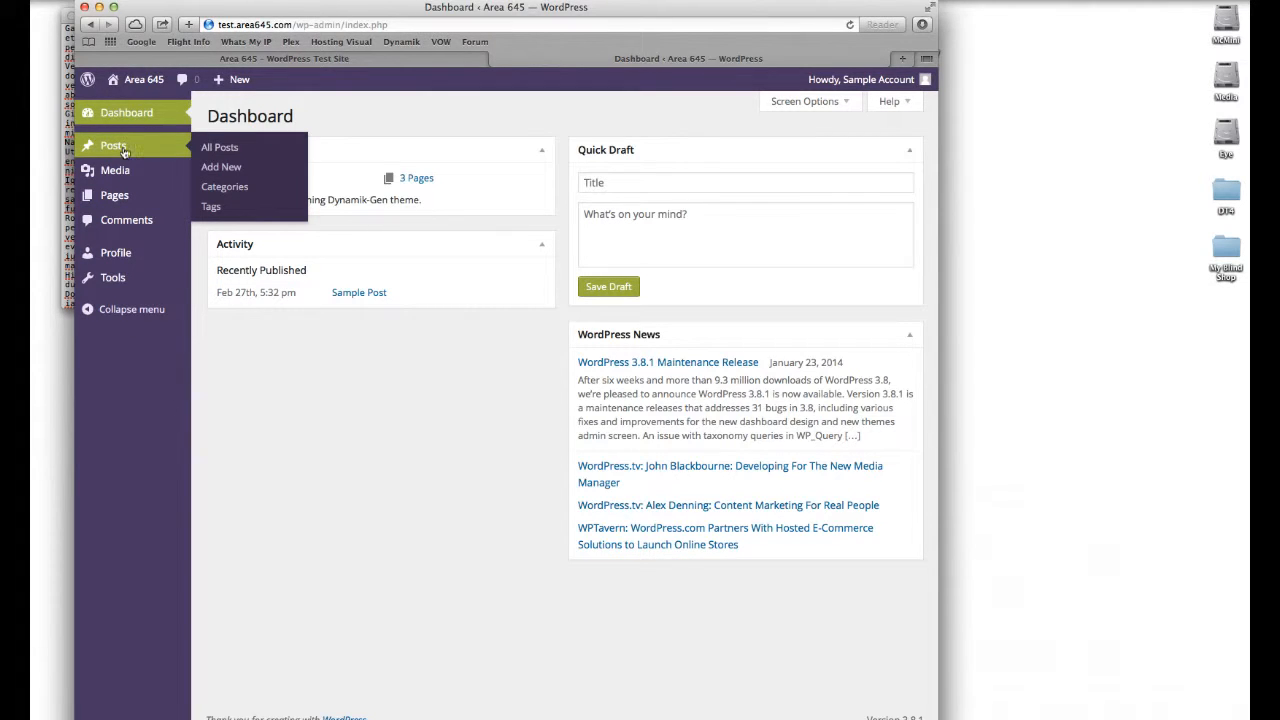
left_click(212, 168)
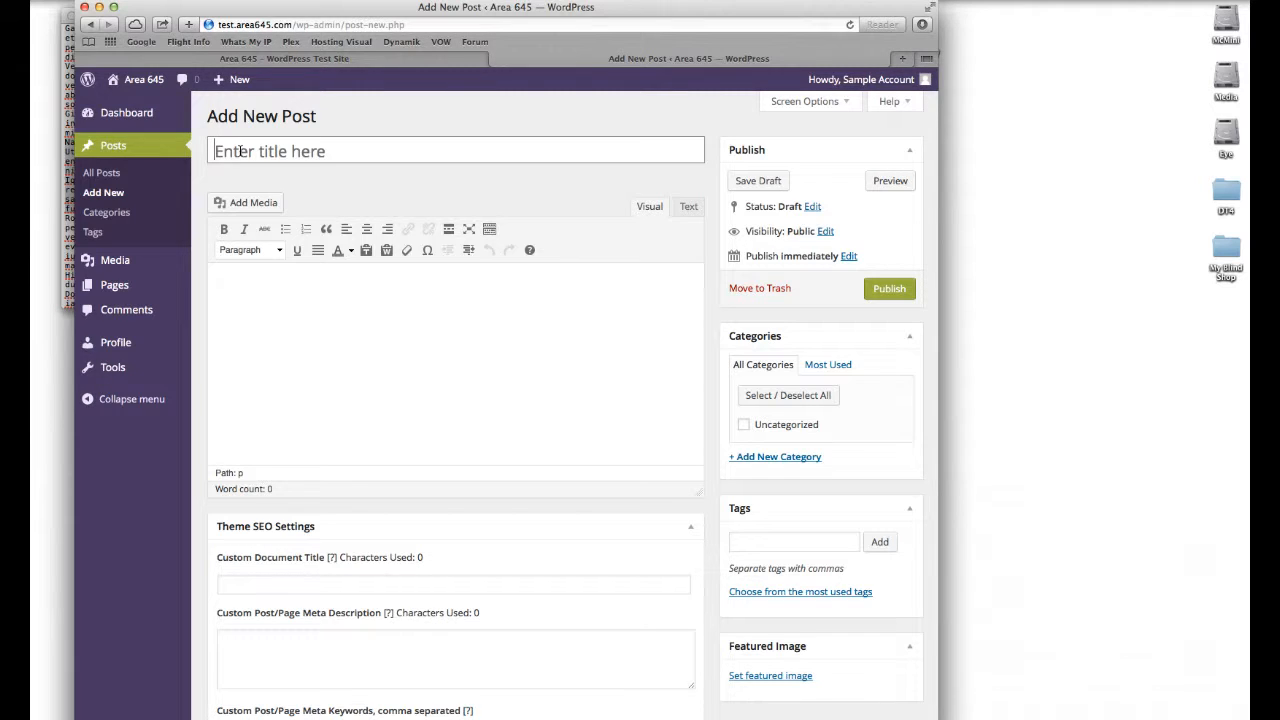
Step: Enter Wonder Blind 57 as the post title
left_click(241, 151)
type("Wo")
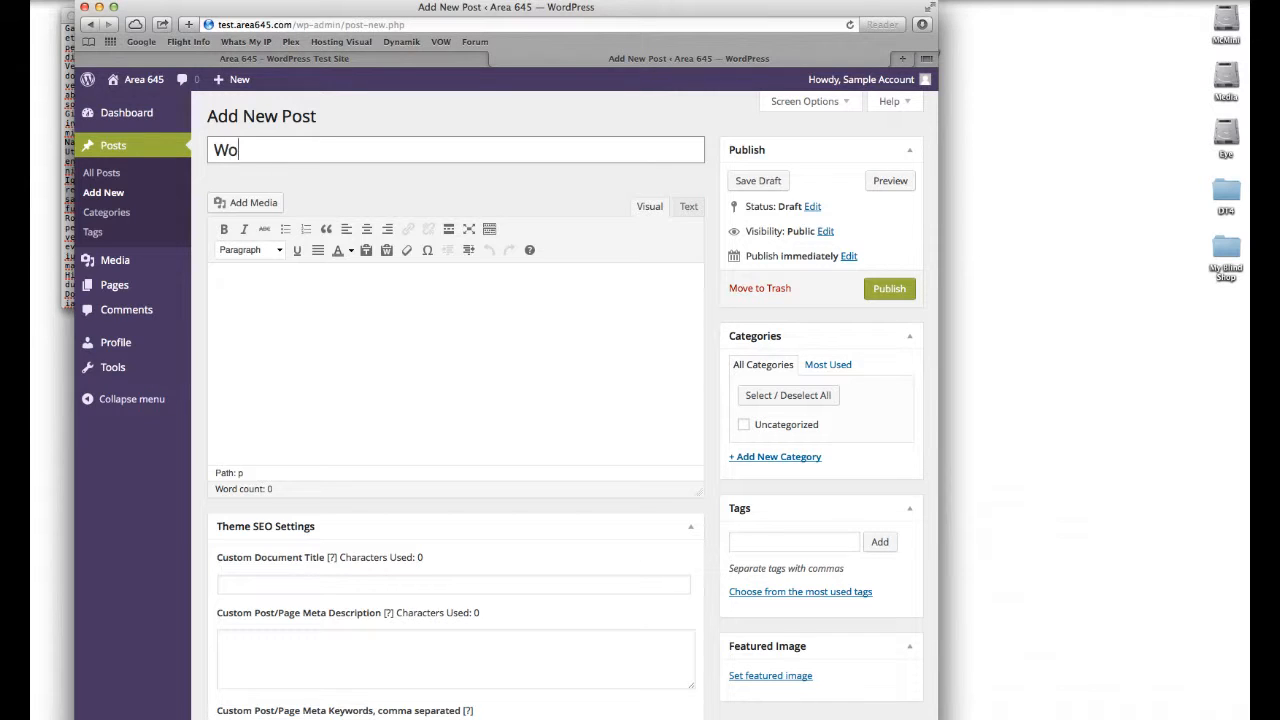
type("nder Blind 57")
key("Tab")
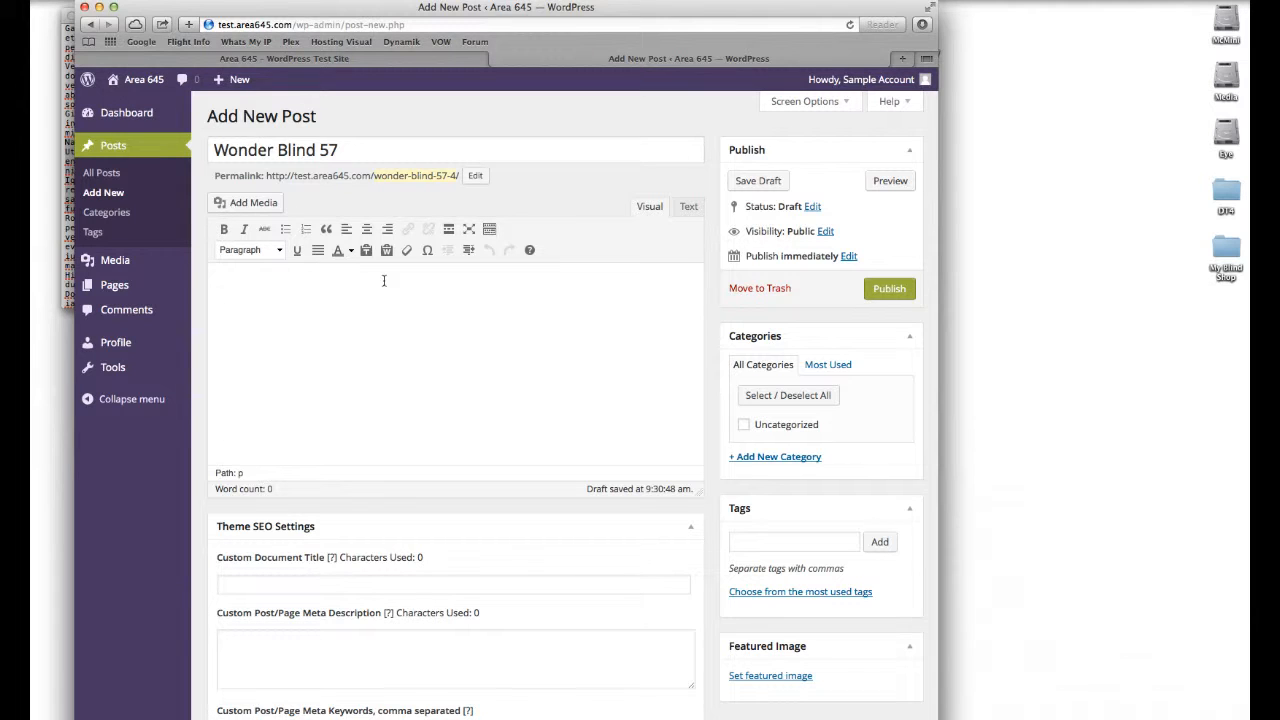
Step: Toggle the Kitchen Sink toolbar row off and back on twice
left_click(489, 230)
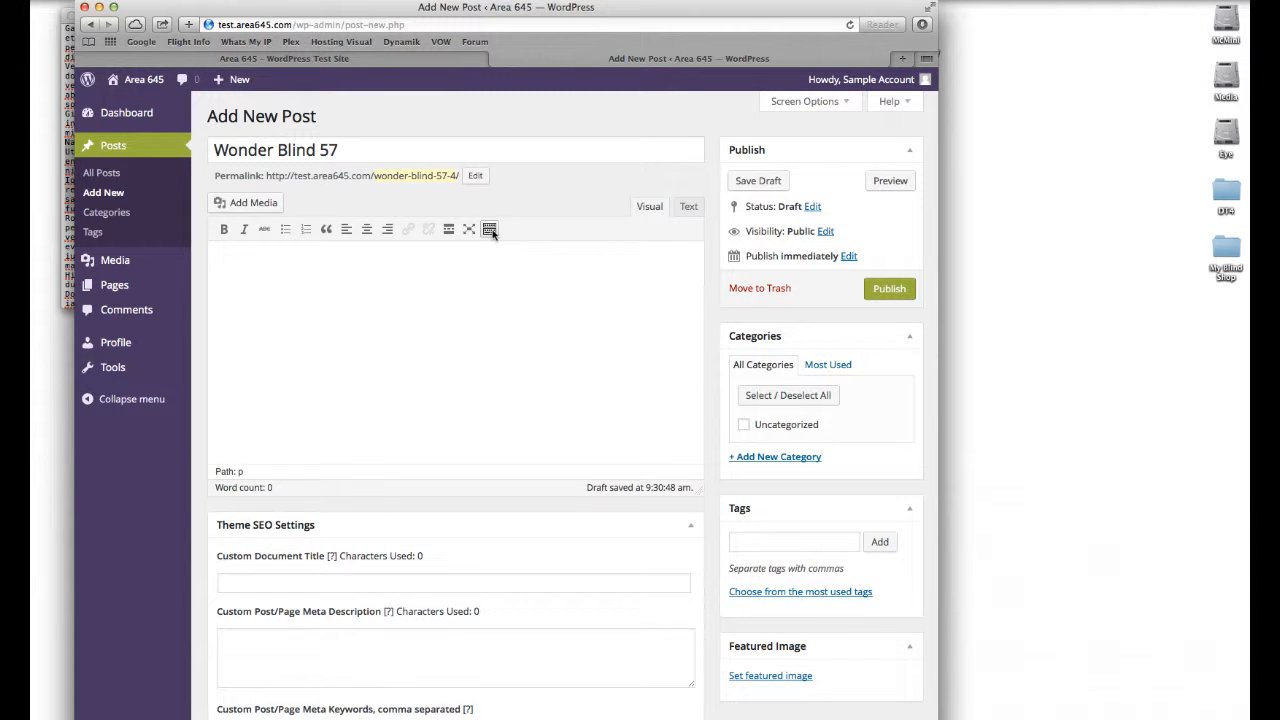
left_click(489, 230)
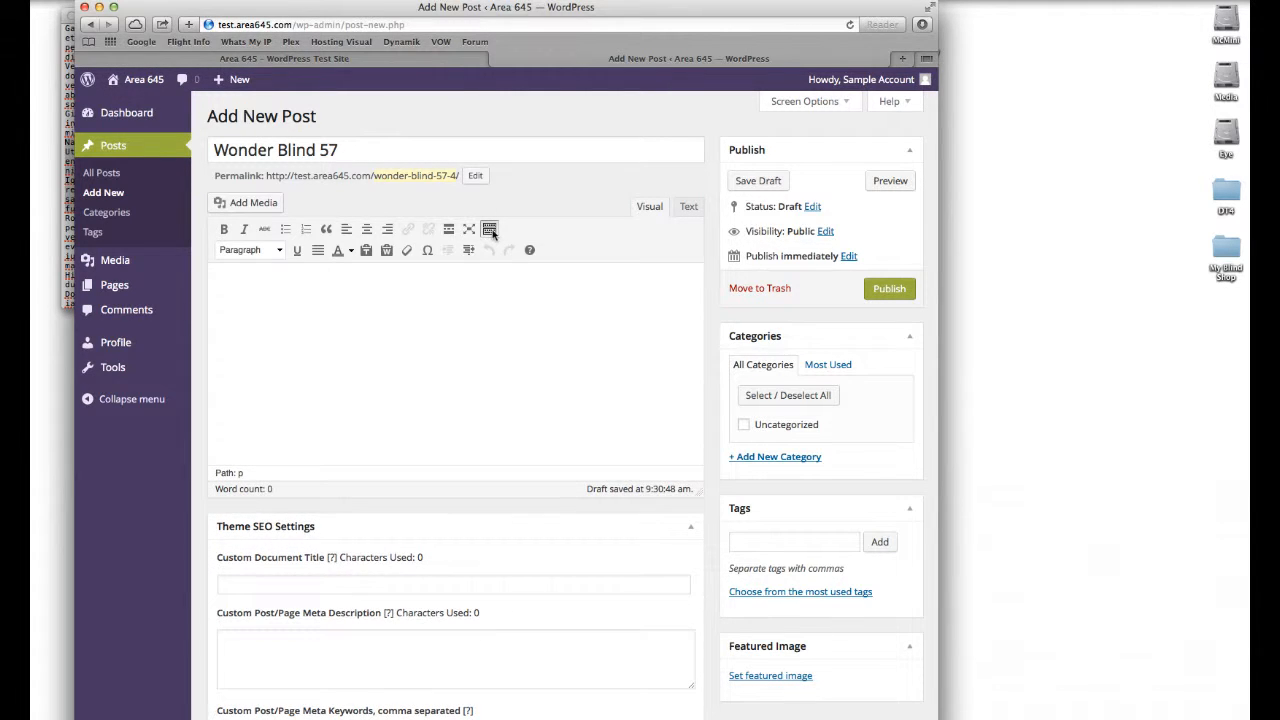
left_click(489, 230)
left_click(489, 230)
Step: Upload Magic weave 57.jpg from the My Blind Shop desktop folder into the post's media library
left_click(252, 203)
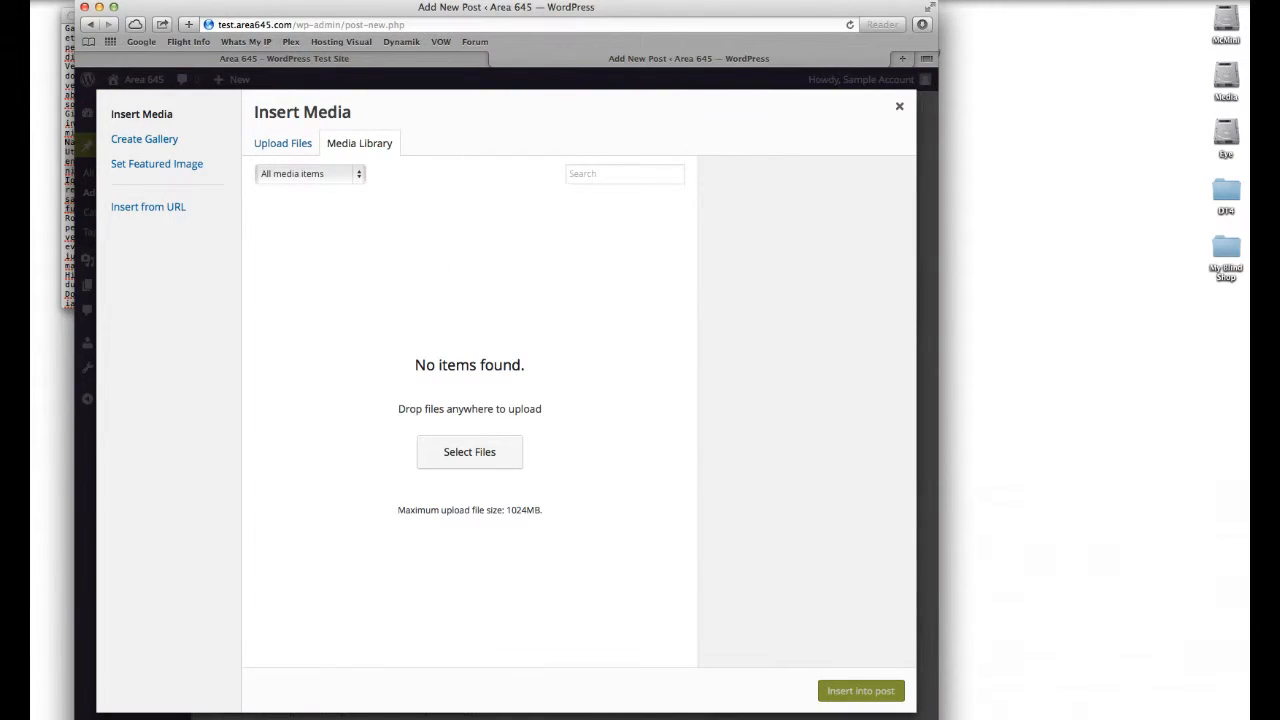
left_click(1225, 255)
double_click(1225, 255)
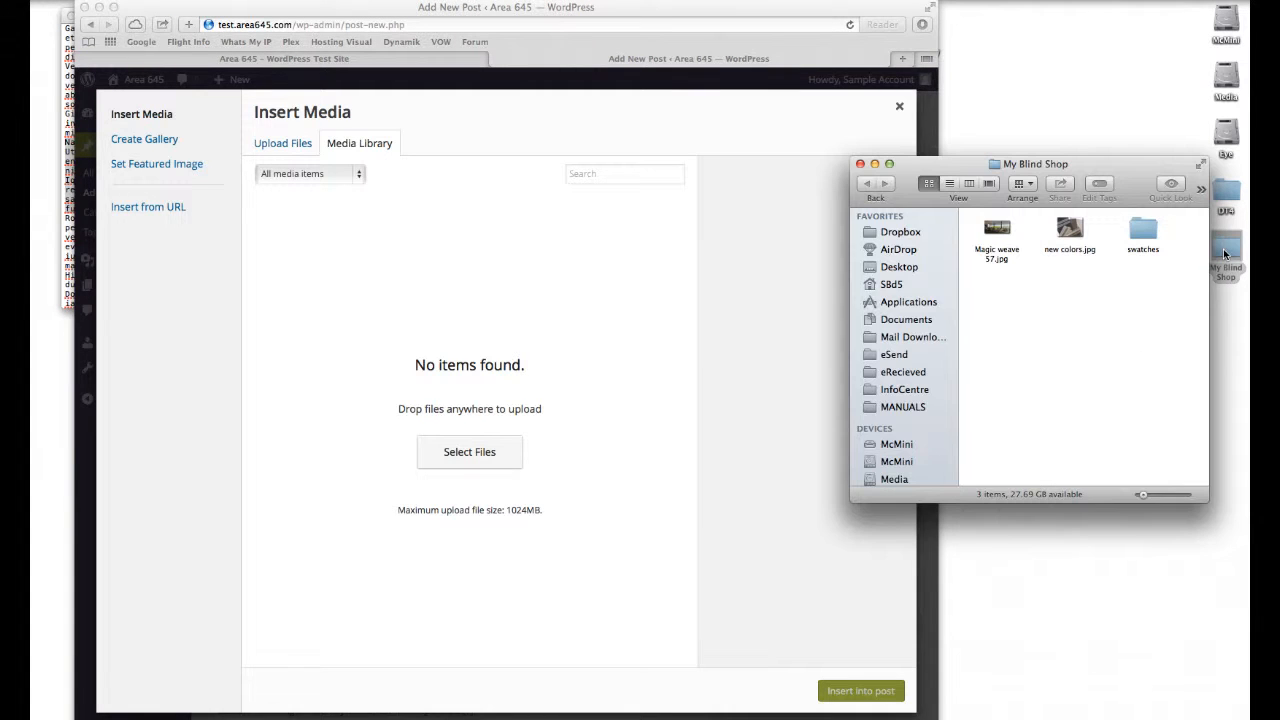
left_click(1008, 236)
left_click_drag(913, 249, 690, 290)
left_click(504, 376)
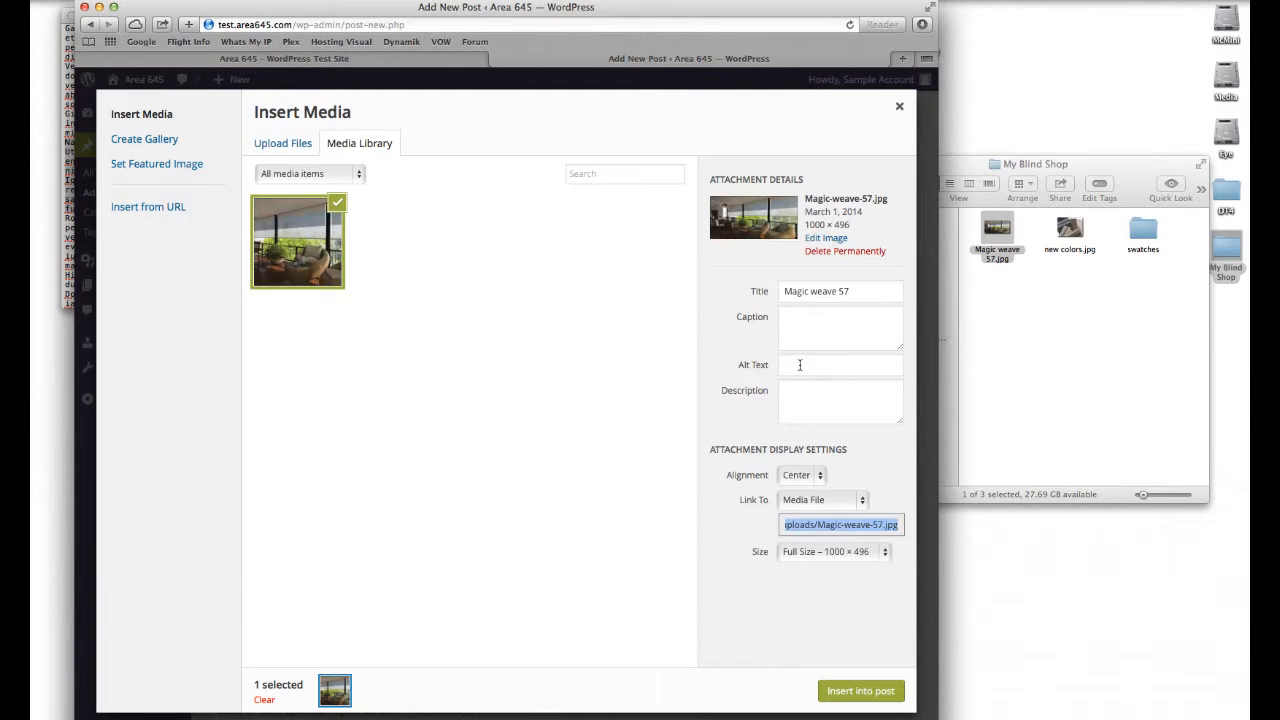
Step: Copy the image title into its Alt Text as Magic weave 57 and insert the image into the post
left_click(800, 364)
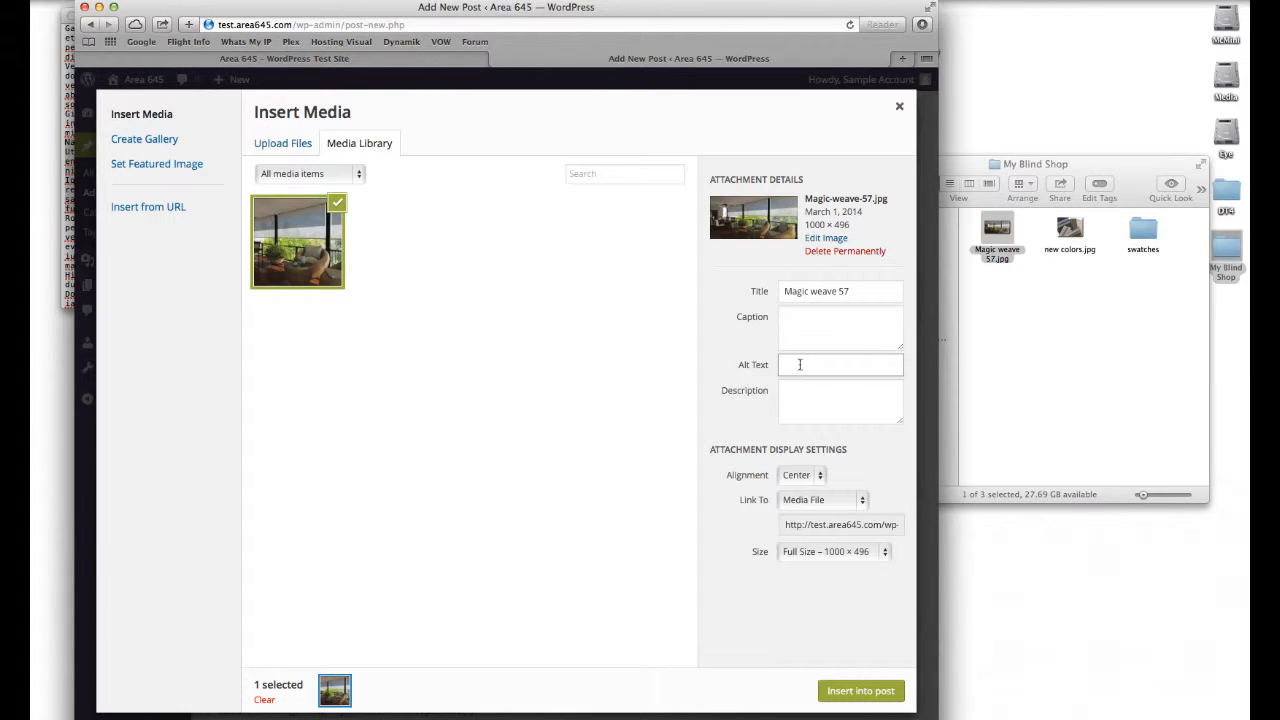
left_click_drag(868, 290, 852, 272)
key("super+c")
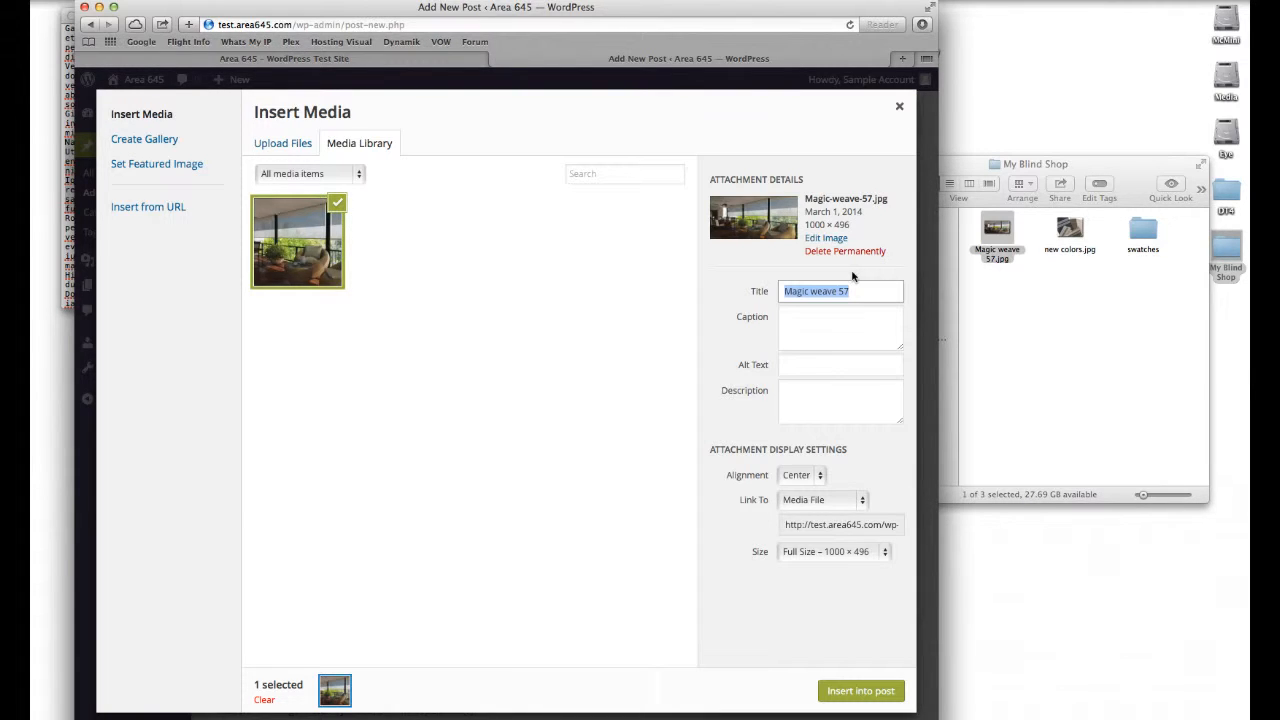
left_click(814, 364)
key("super+v")
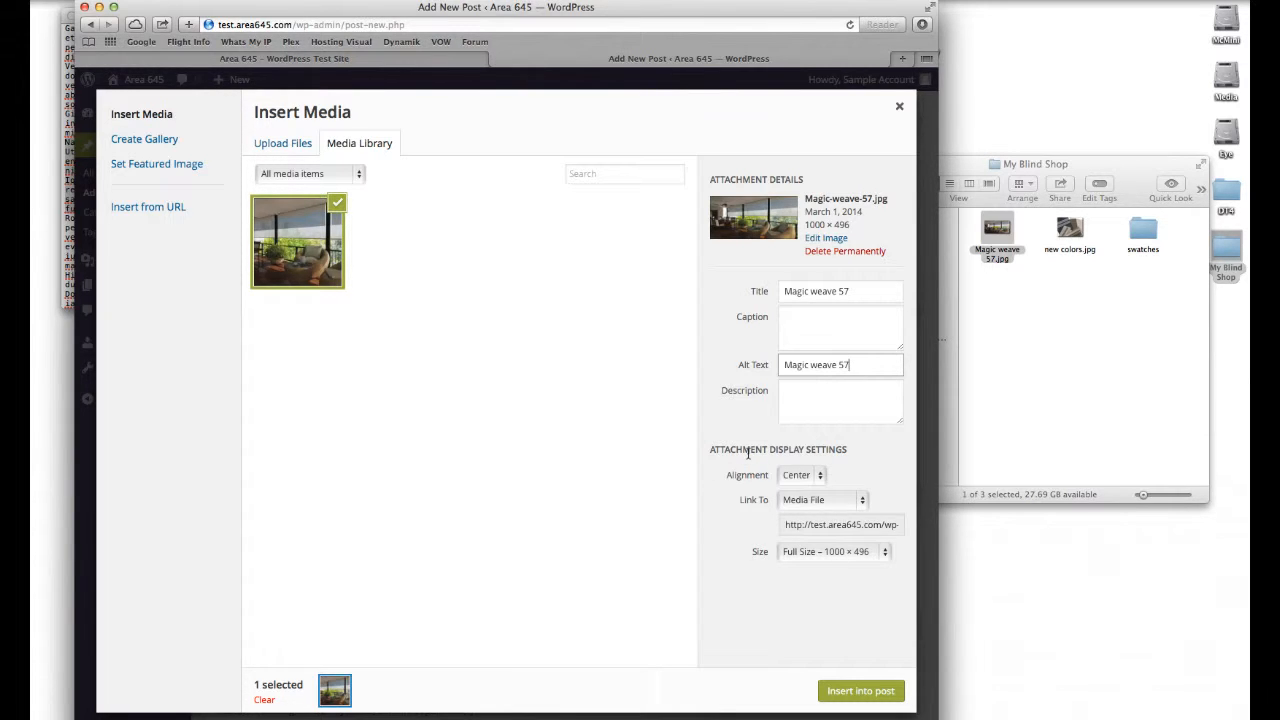
left_click(862, 691)
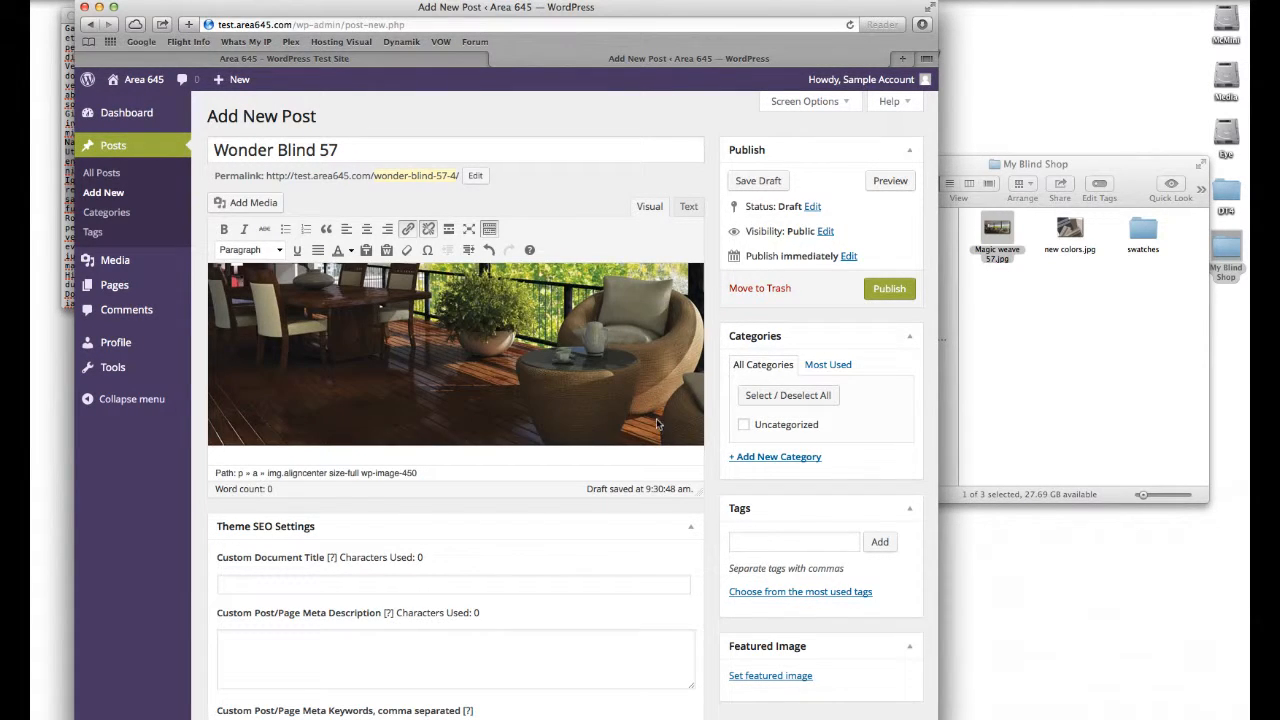
Step: Place the cursor after the inserted image and start a new paragraph below it
scroll(657, 424, "down", 1)
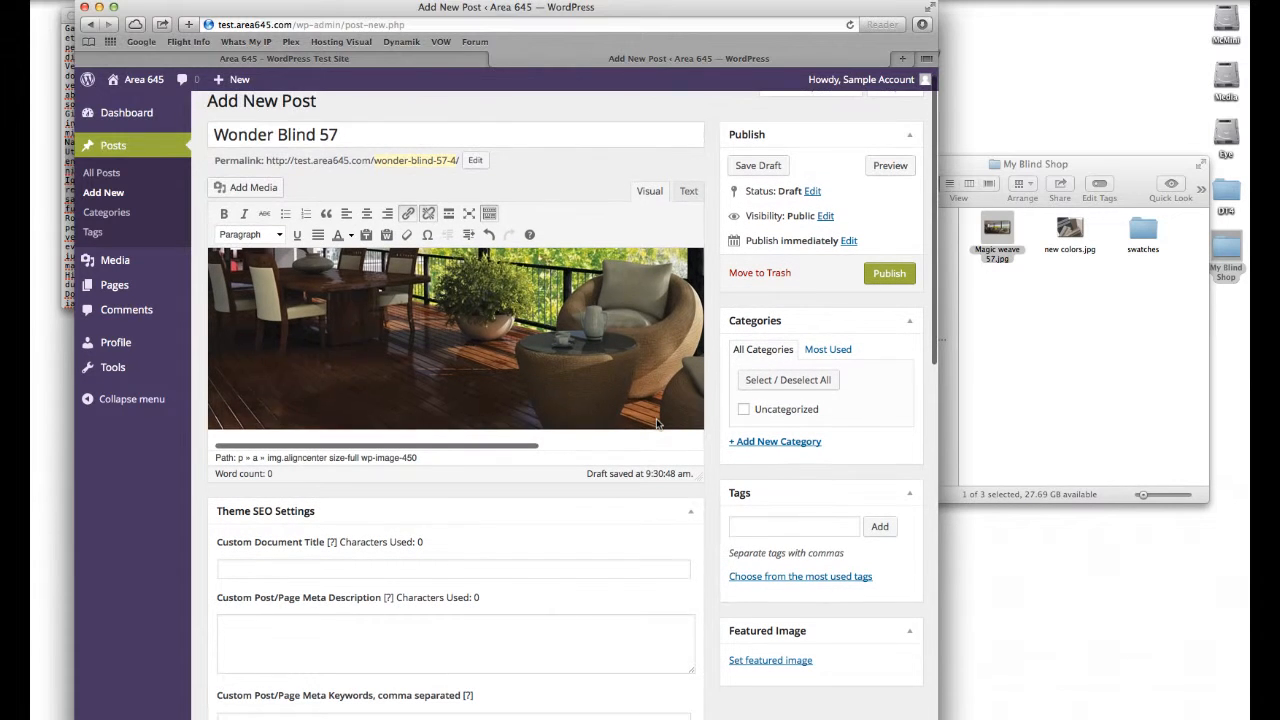
scroll(657, 424, "down", 1)
left_click(683, 398)
key("Right")
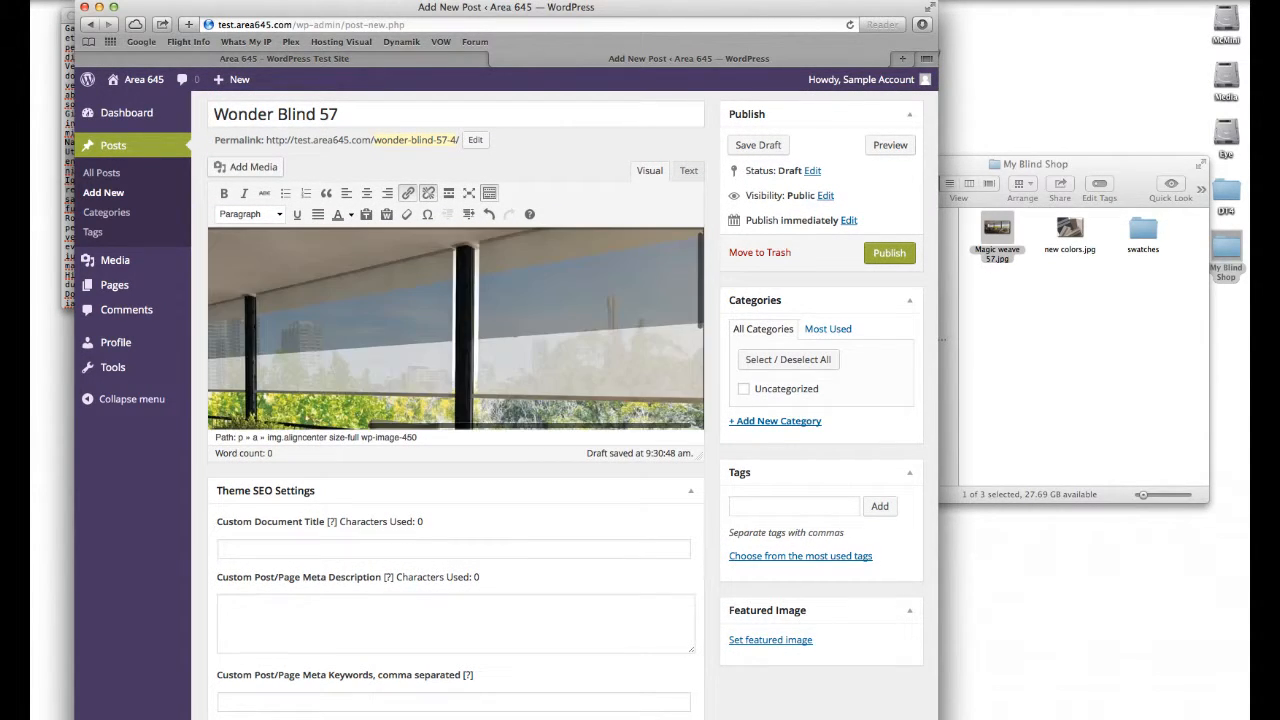
key("Return")
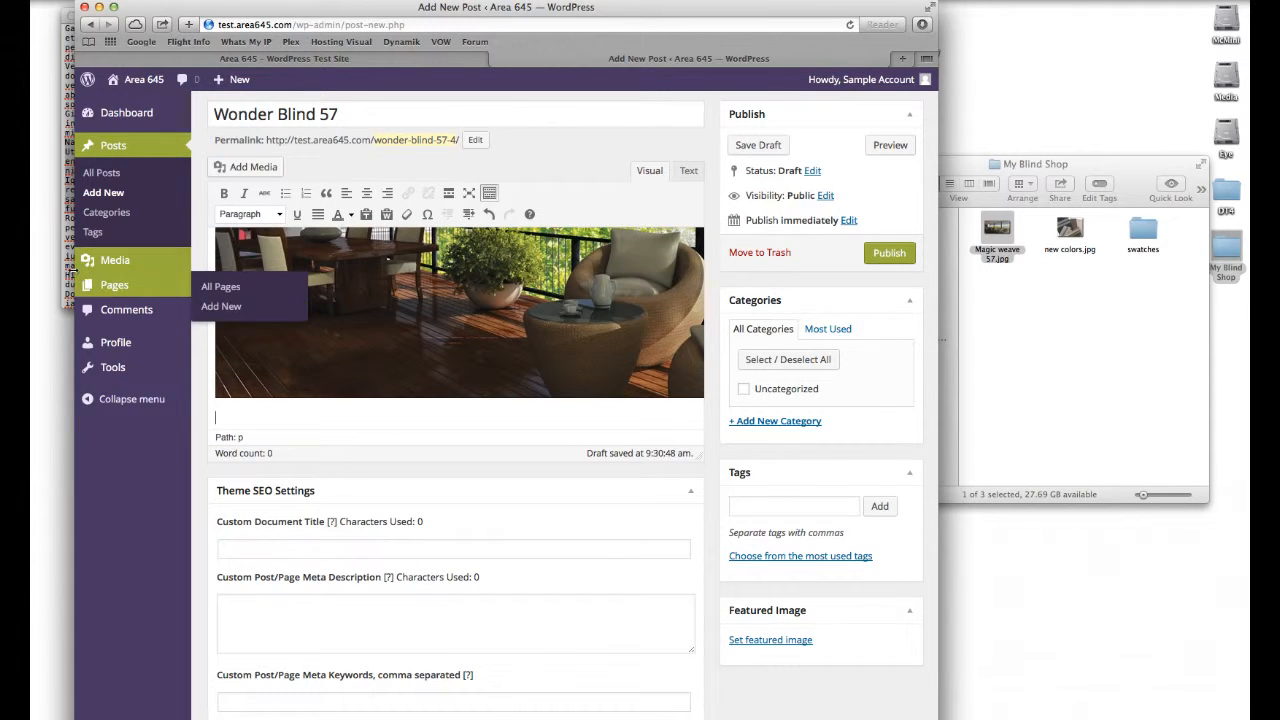
Step: Copy a lorem ipsum paragraph from loremEpson.txt and paste it into the post below the image
left_click(67, 278, "alt")
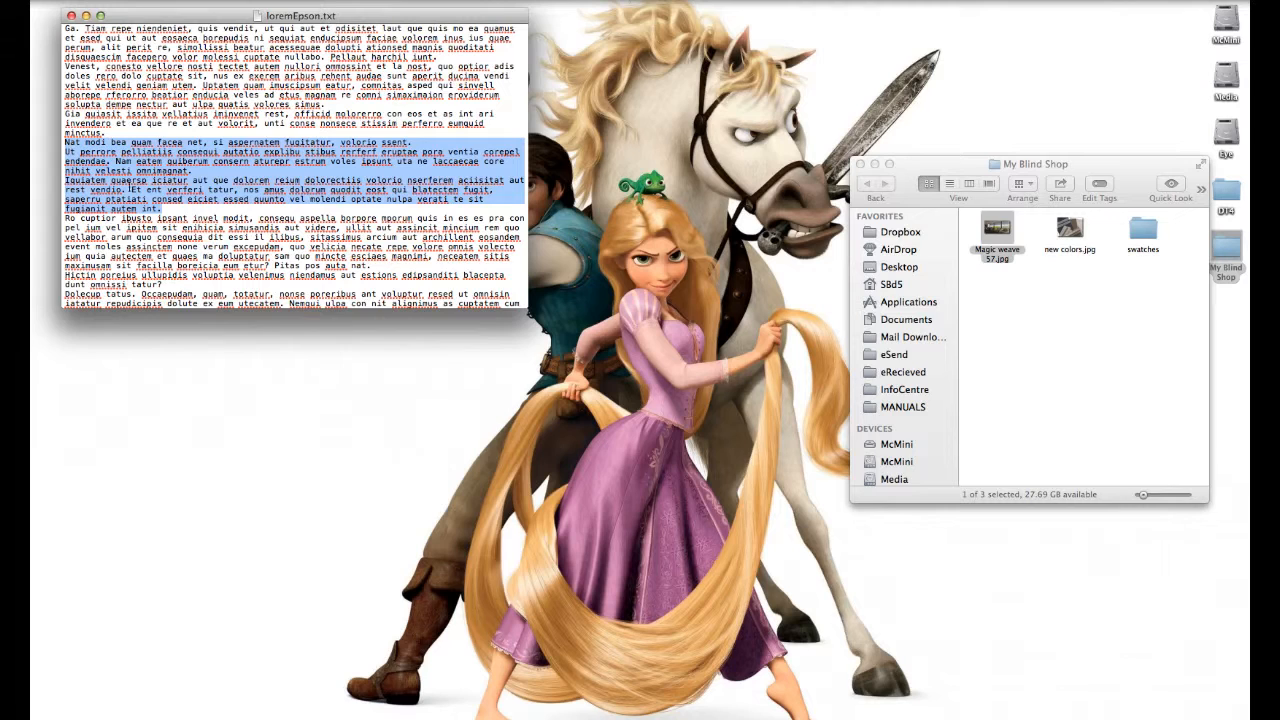
left_click(132, 171)
left_click_drag(163, 208, 60, 143)
key("super+Tab")
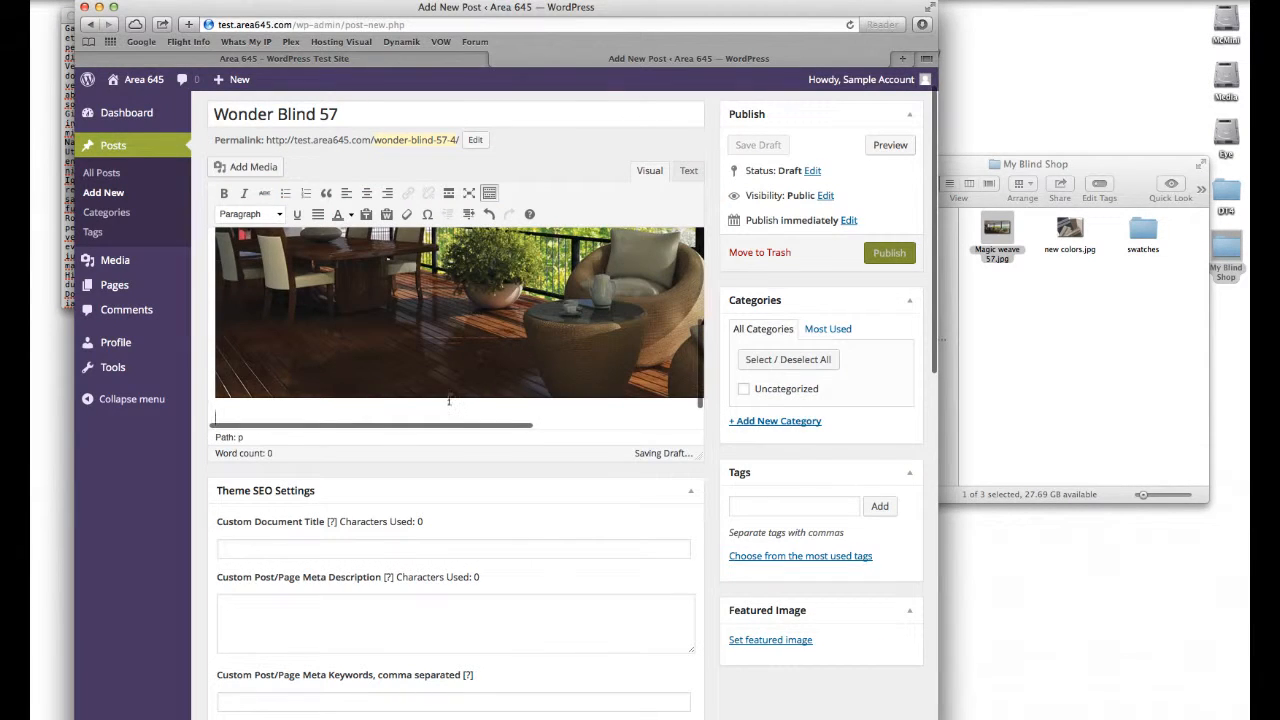
key("super+v")
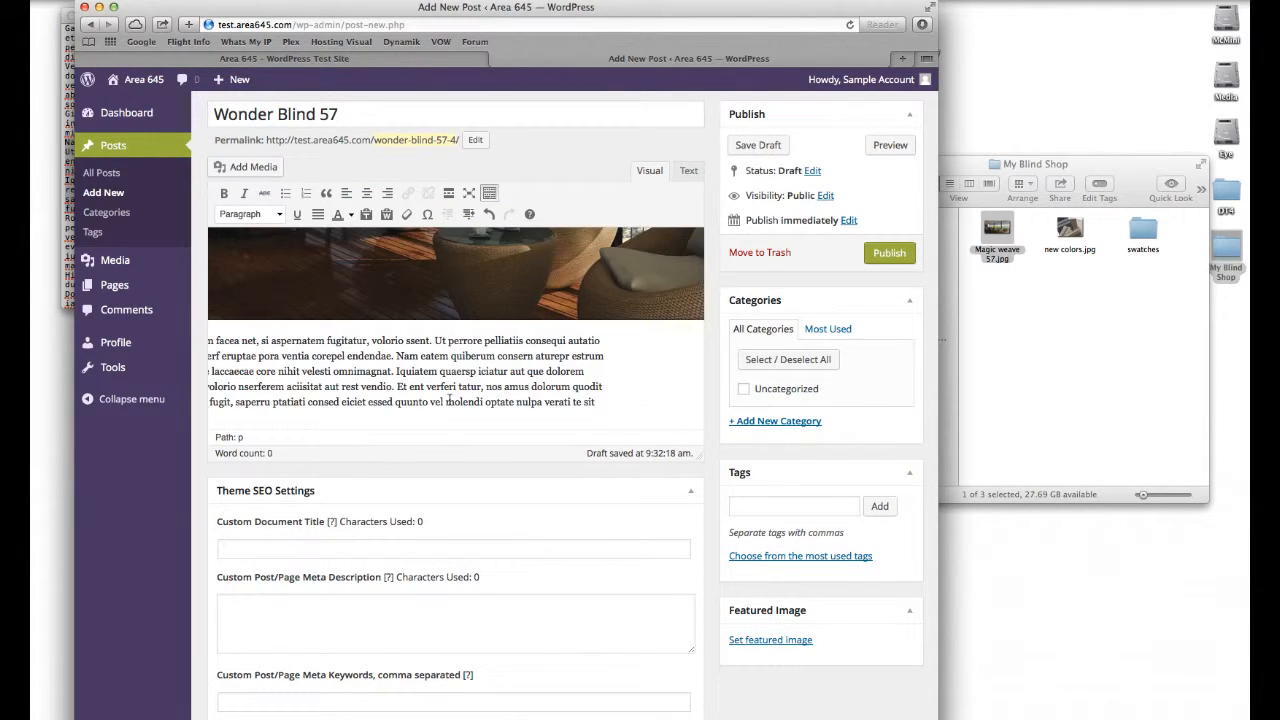
Step: Review the pasted paragraph in the editor, scrolling across and along its lines
left_click_drag(613, 341, 699, 351)
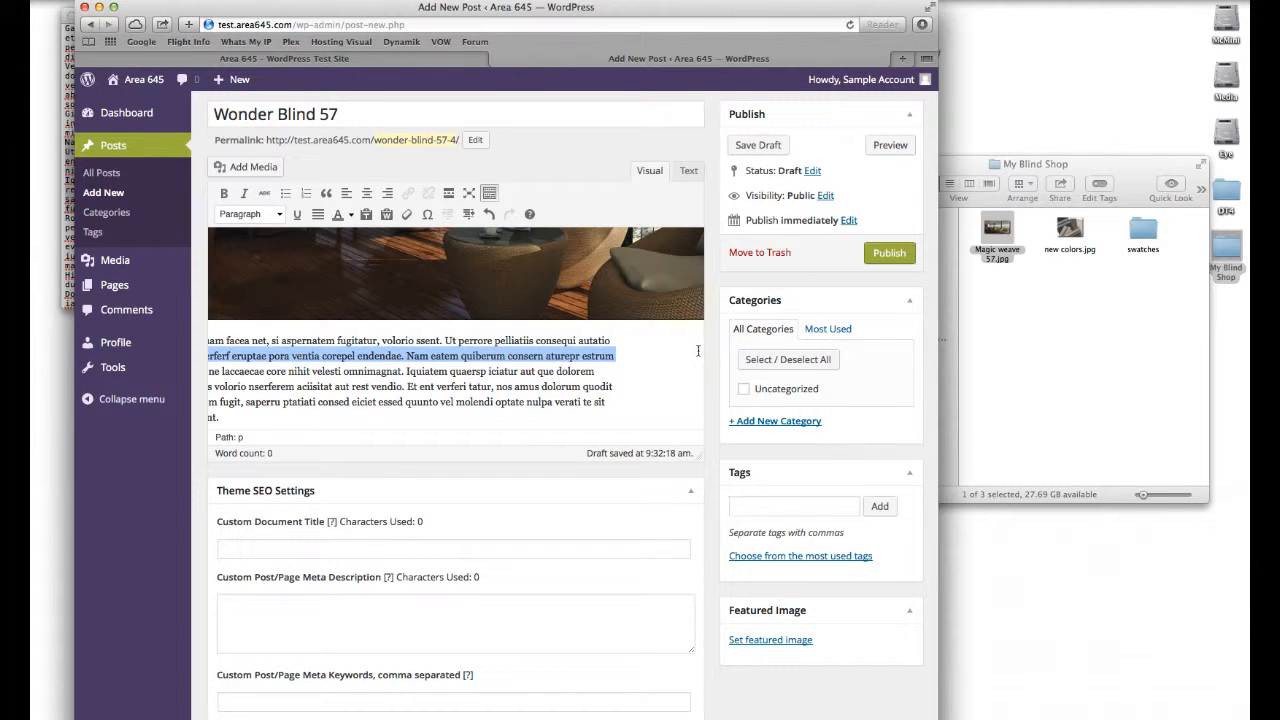
left_click(641, 340)
scroll(641, 340, "right", 4)
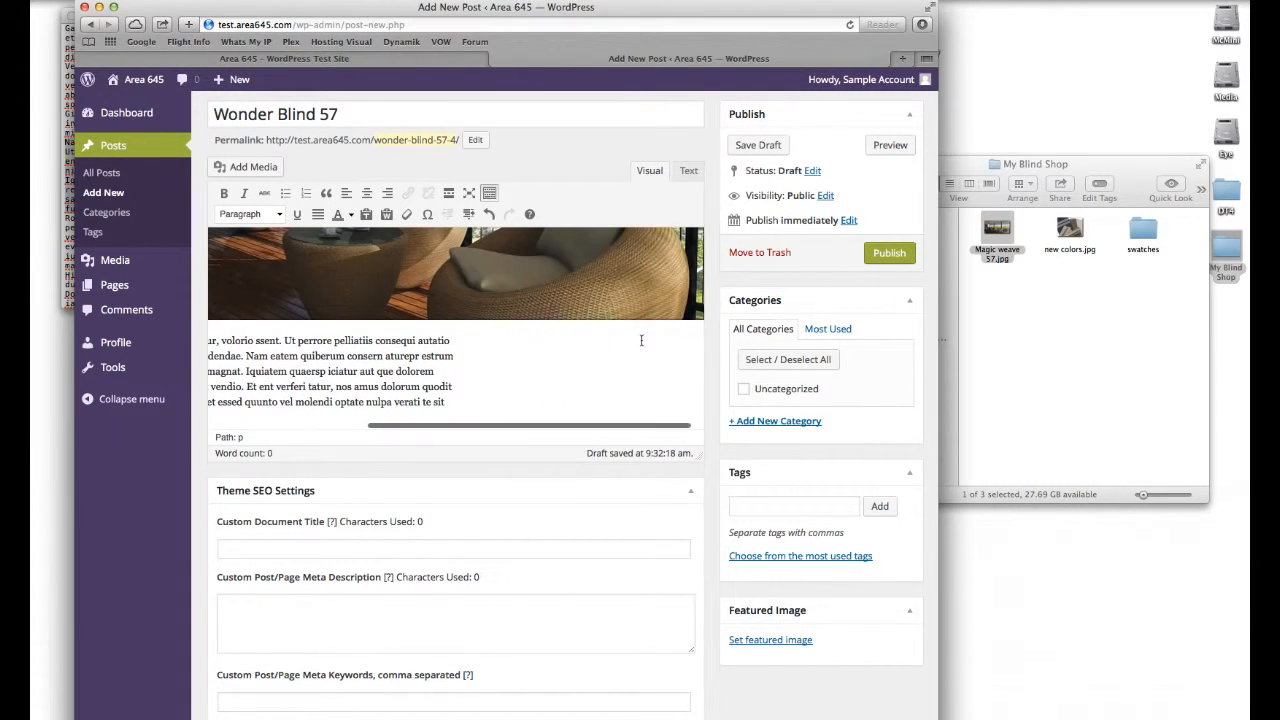
scroll(479, 349, "left", 1)
scroll(479, 349, "left", 4)
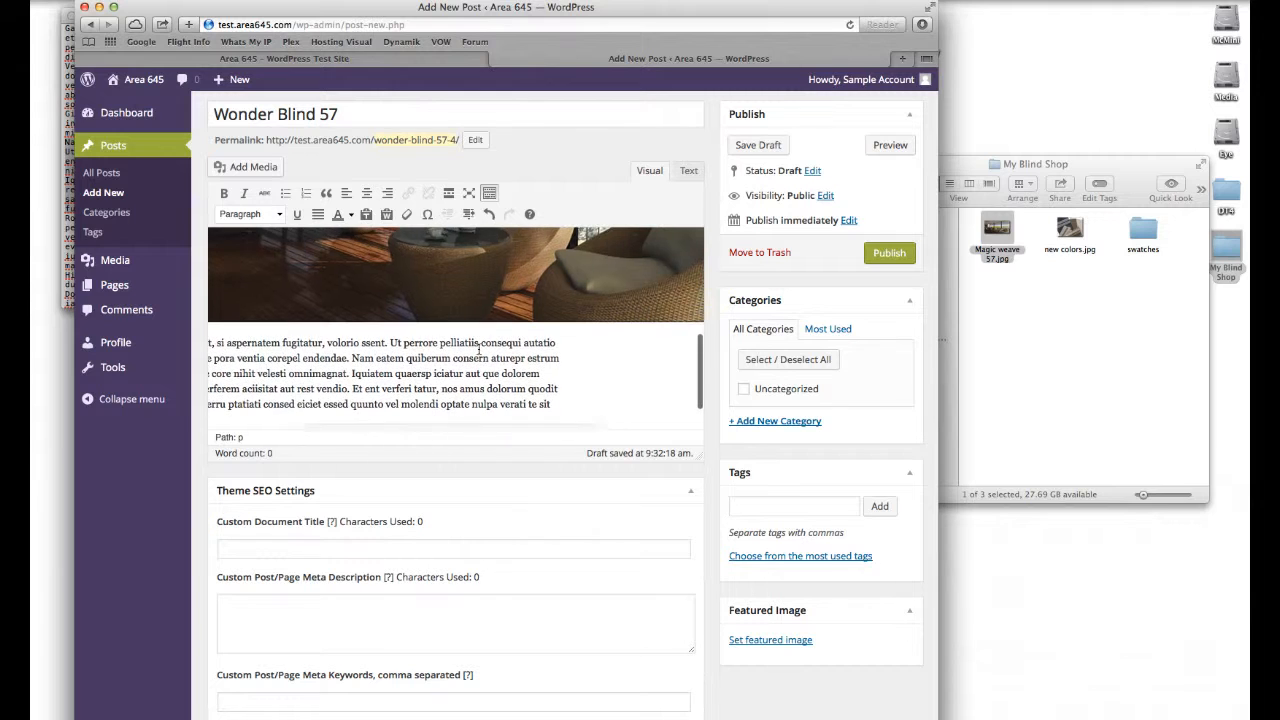
scroll(479, 349, "right", 3)
scroll(479, 349, "down", 1)
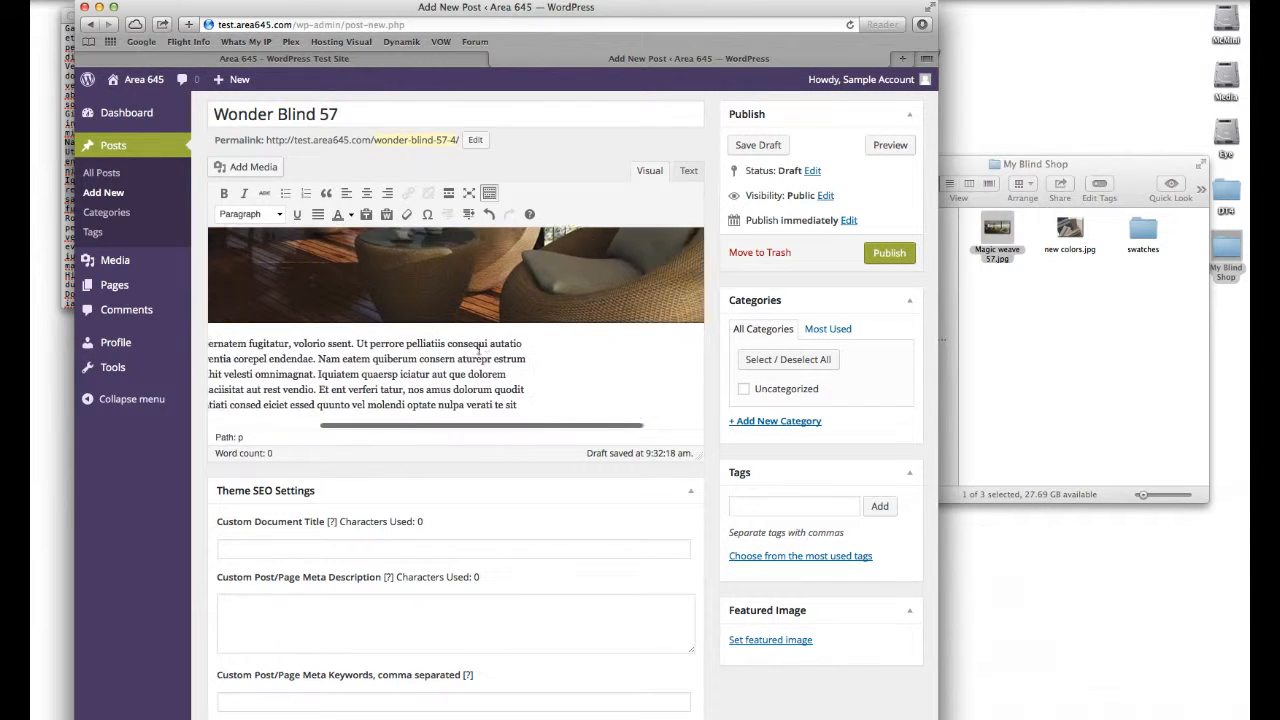
scroll(496, 336, "left", 3)
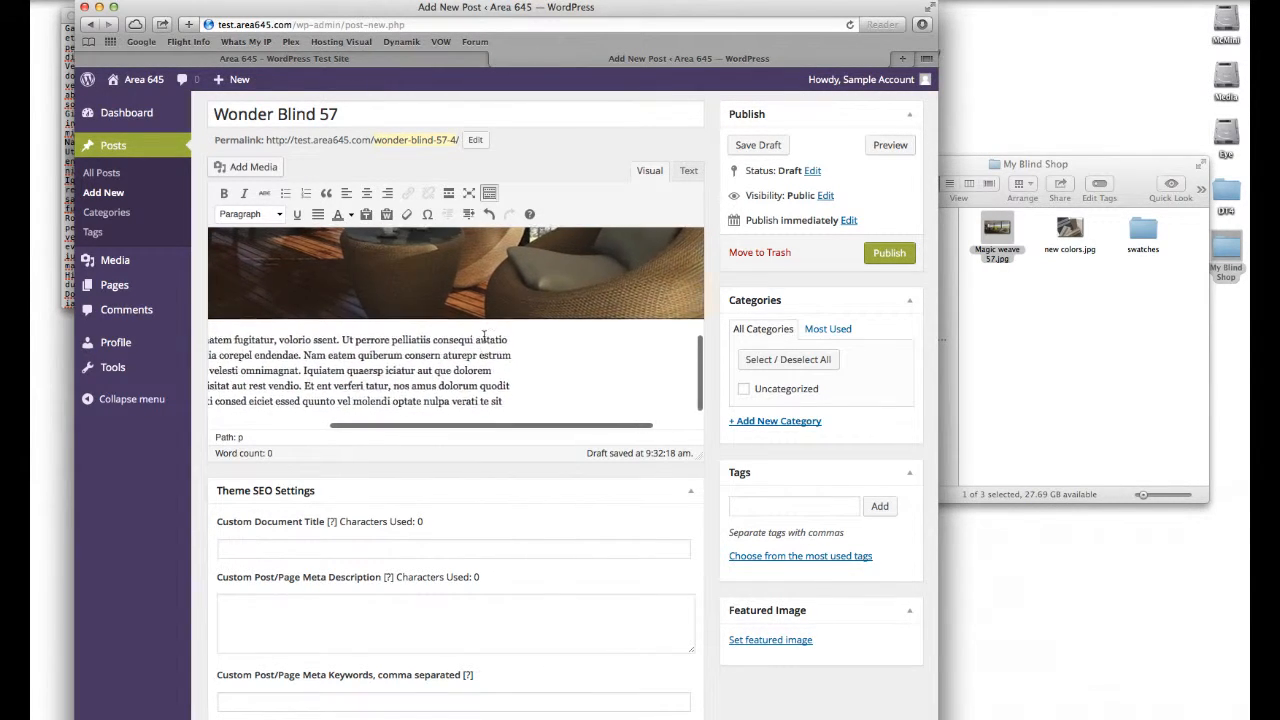
left_click_drag(215, 348, 691, 413)
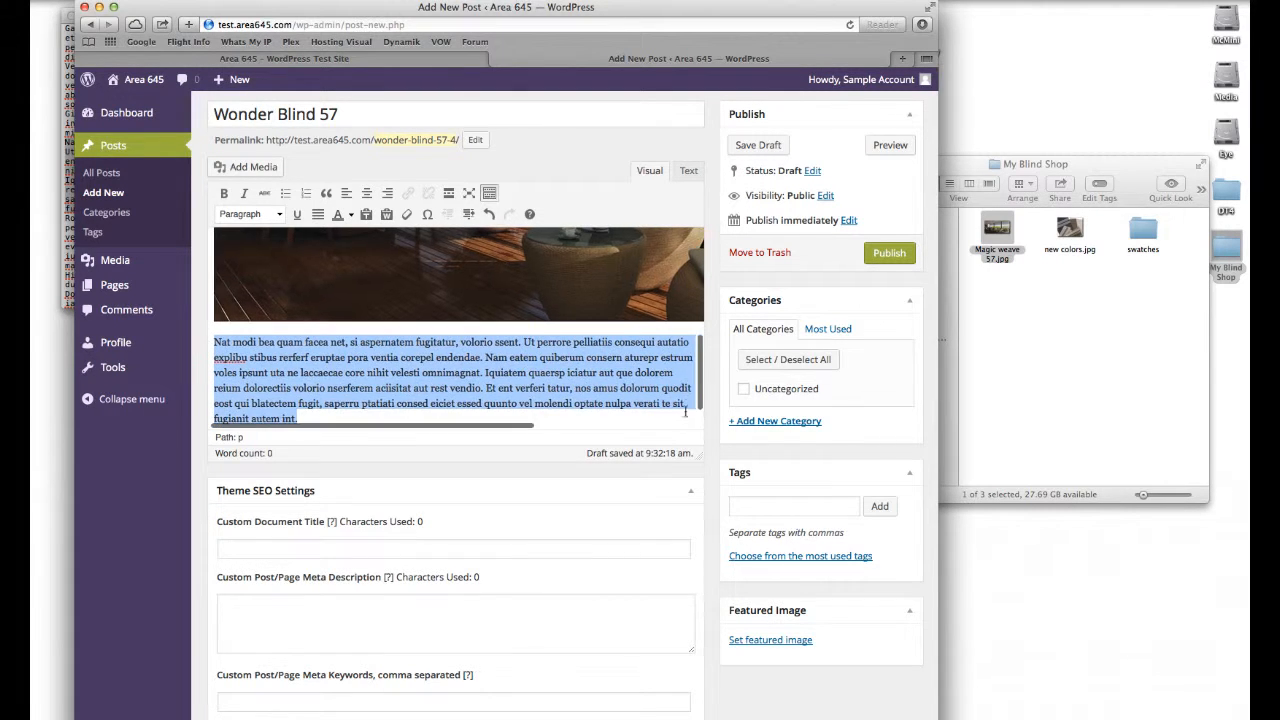
scroll(687, 384, "right", 5)
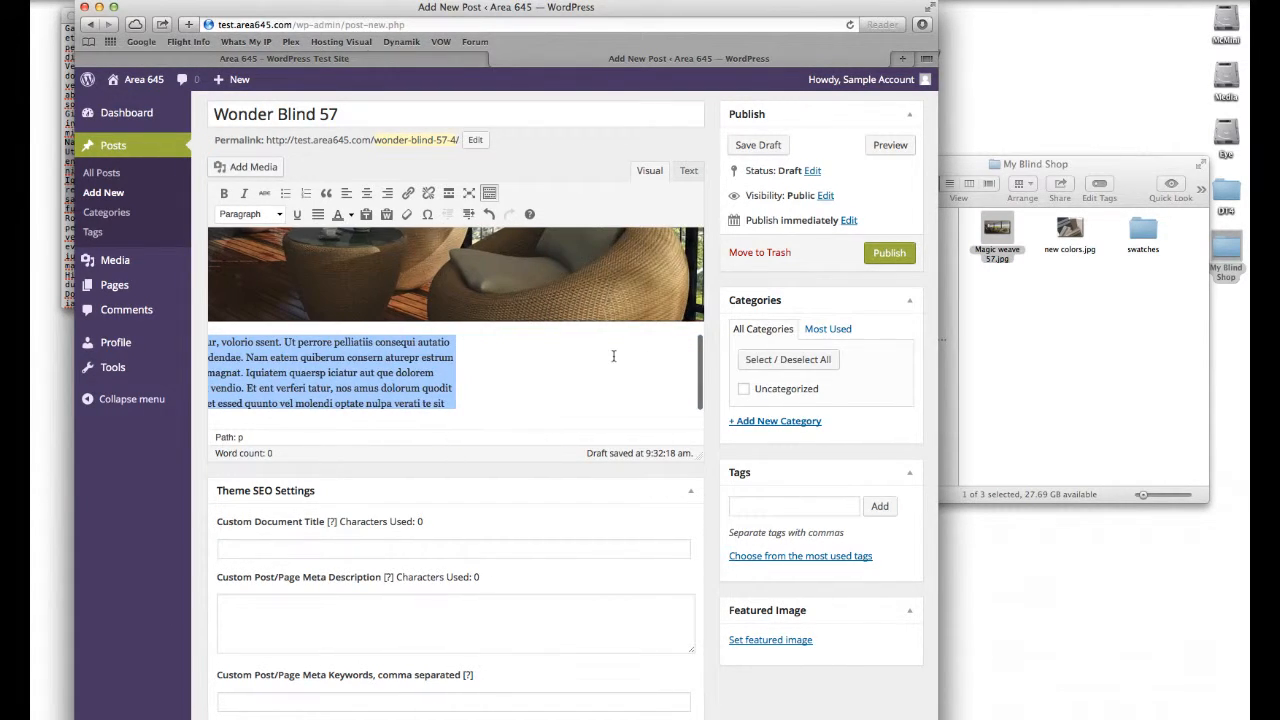
left_click(580, 343)
left_click_drag(483, 338, 619, 356)
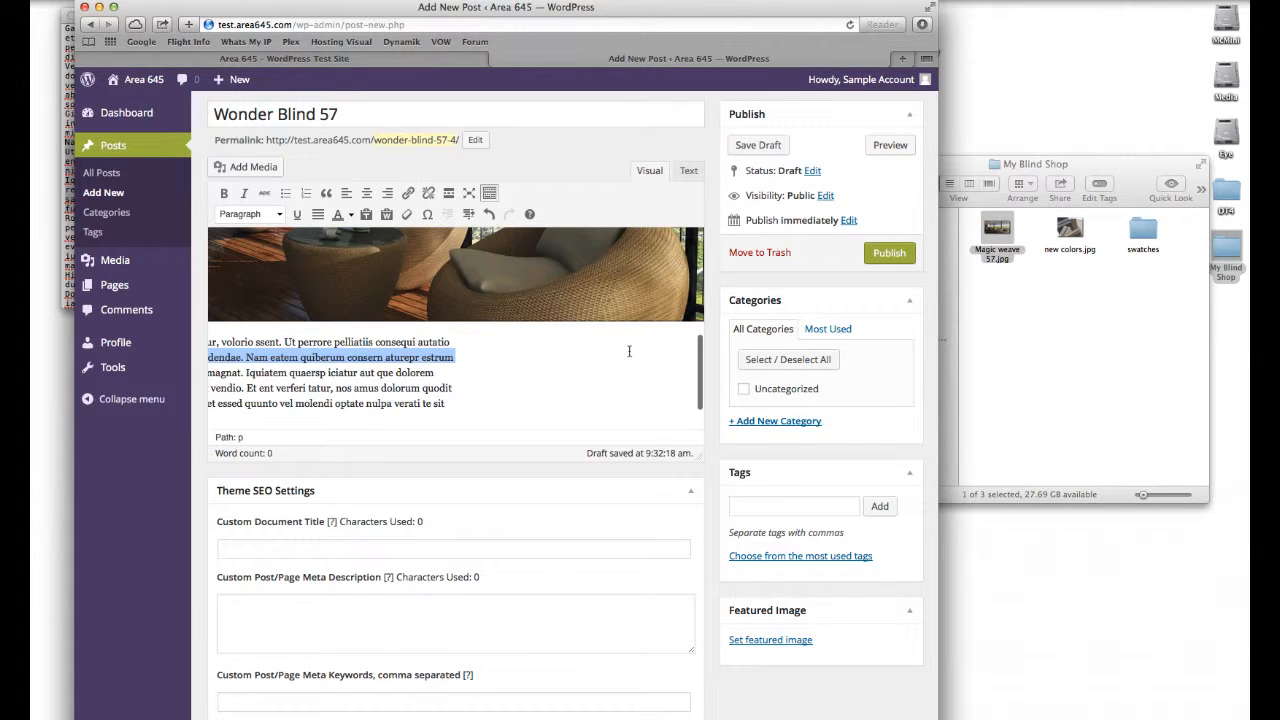
left_click(629, 350)
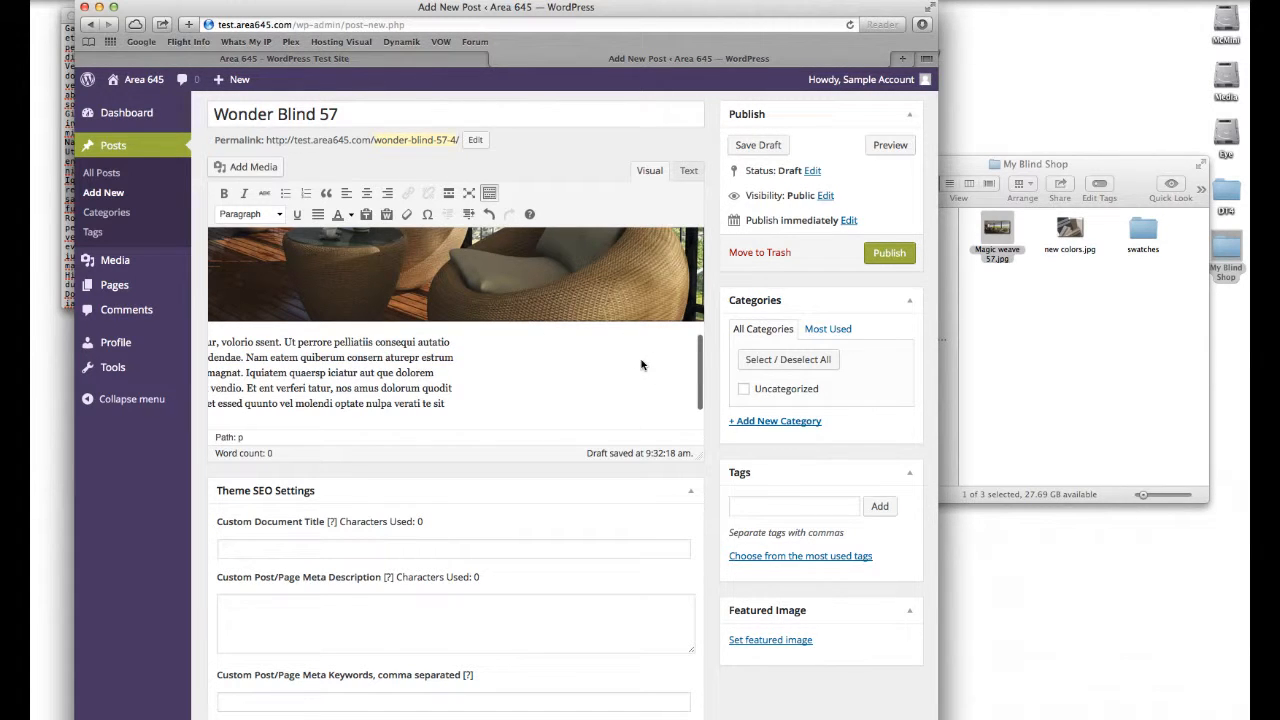
scroll(620, 330, "left", 1)
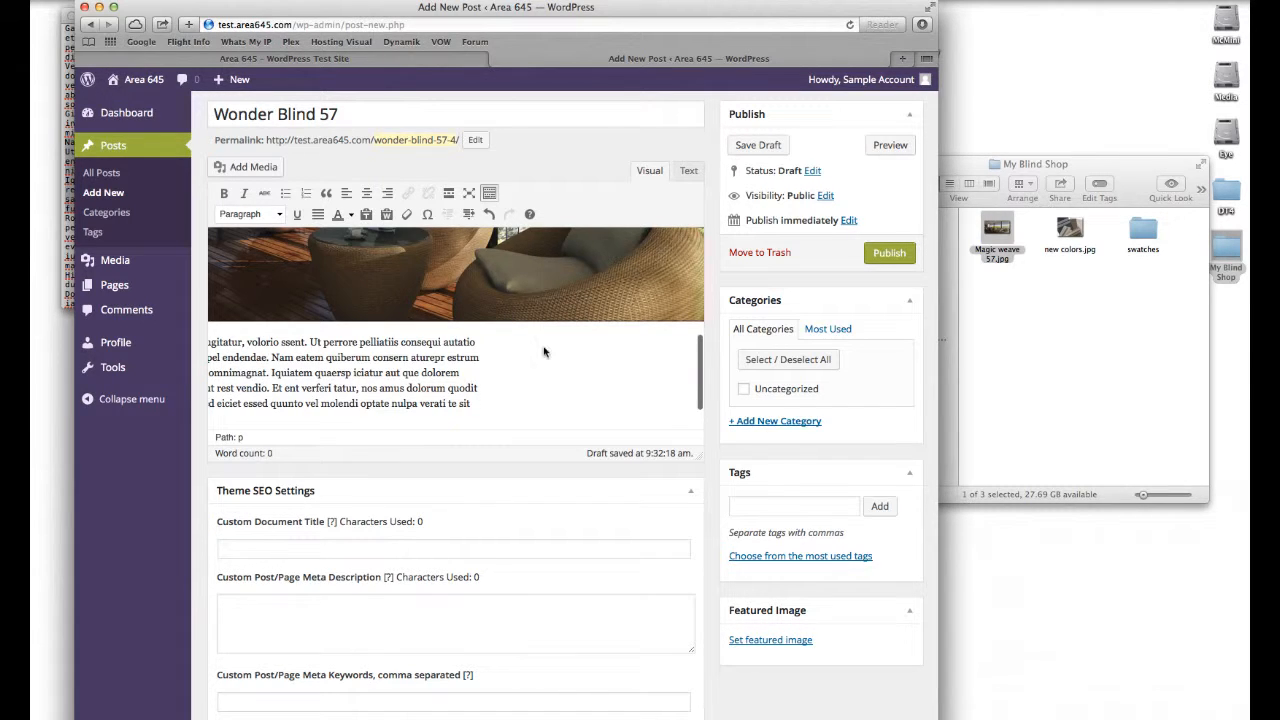
scroll(545, 353, "up", 5)
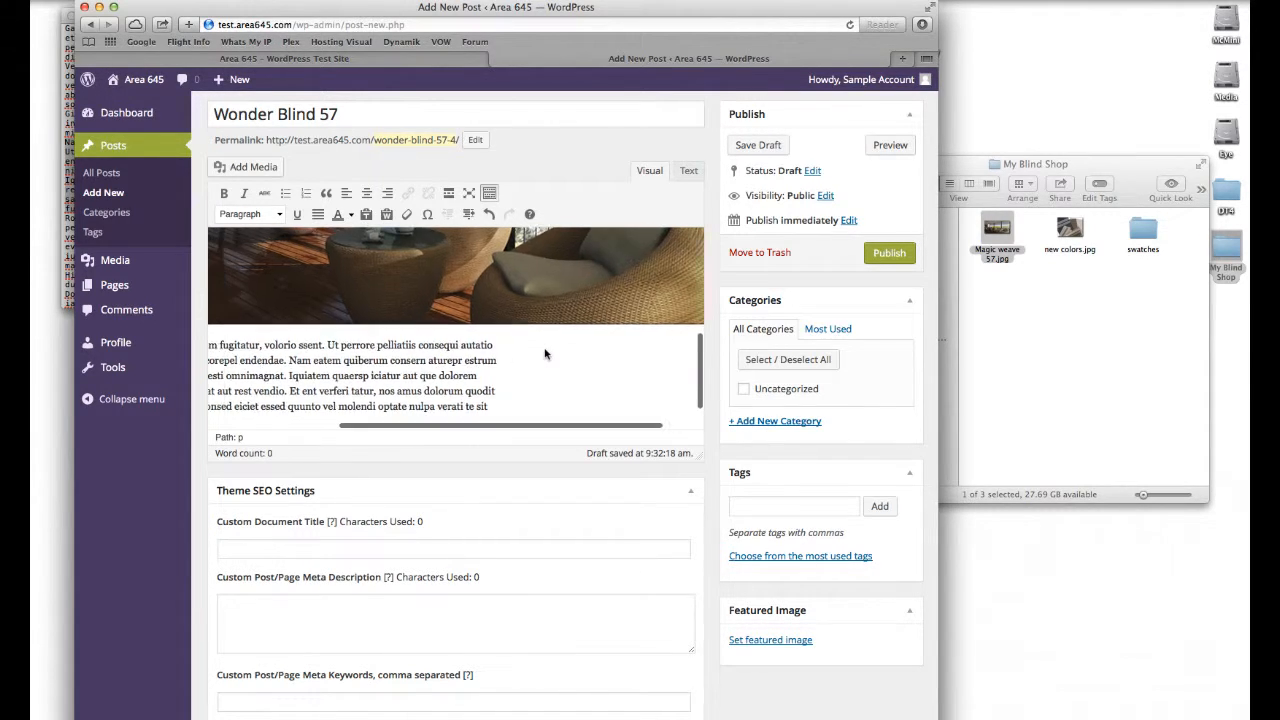
scroll(546, 354, "down", 2)
scroll(544, 348, "up", 2)
scroll(544, 348, "down", 5)
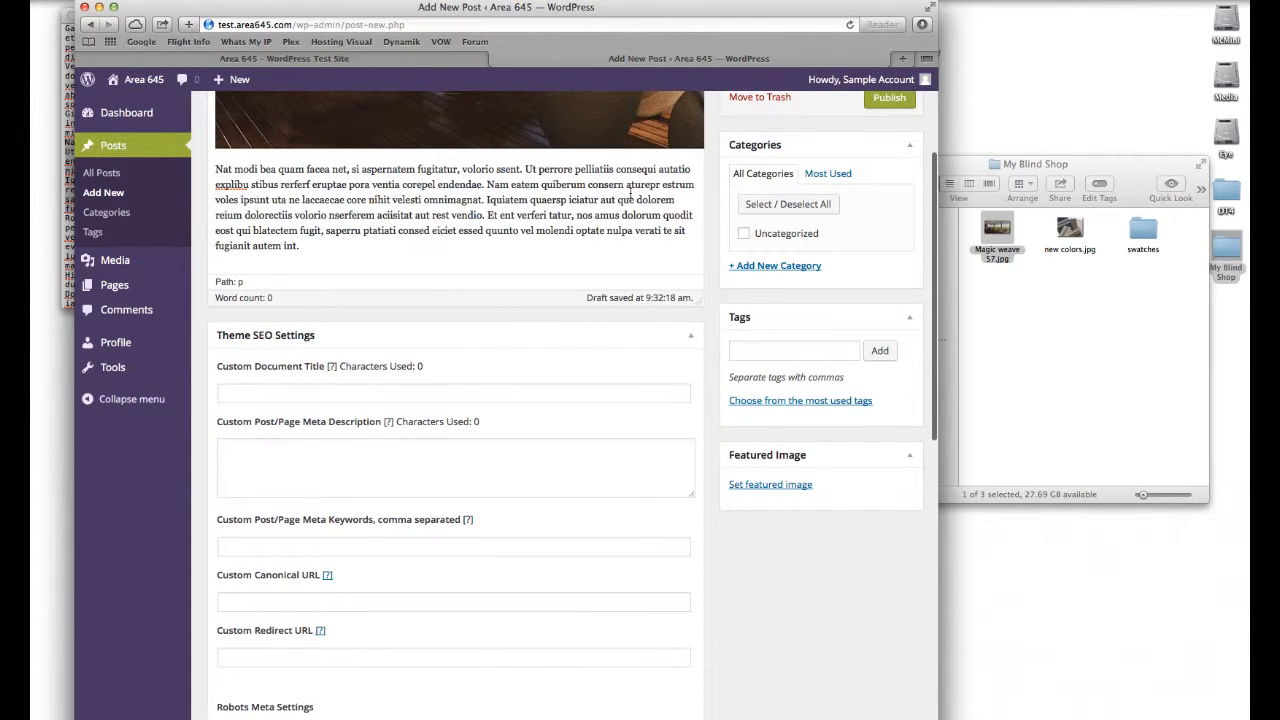
scroll(660, 193, "right", 5)
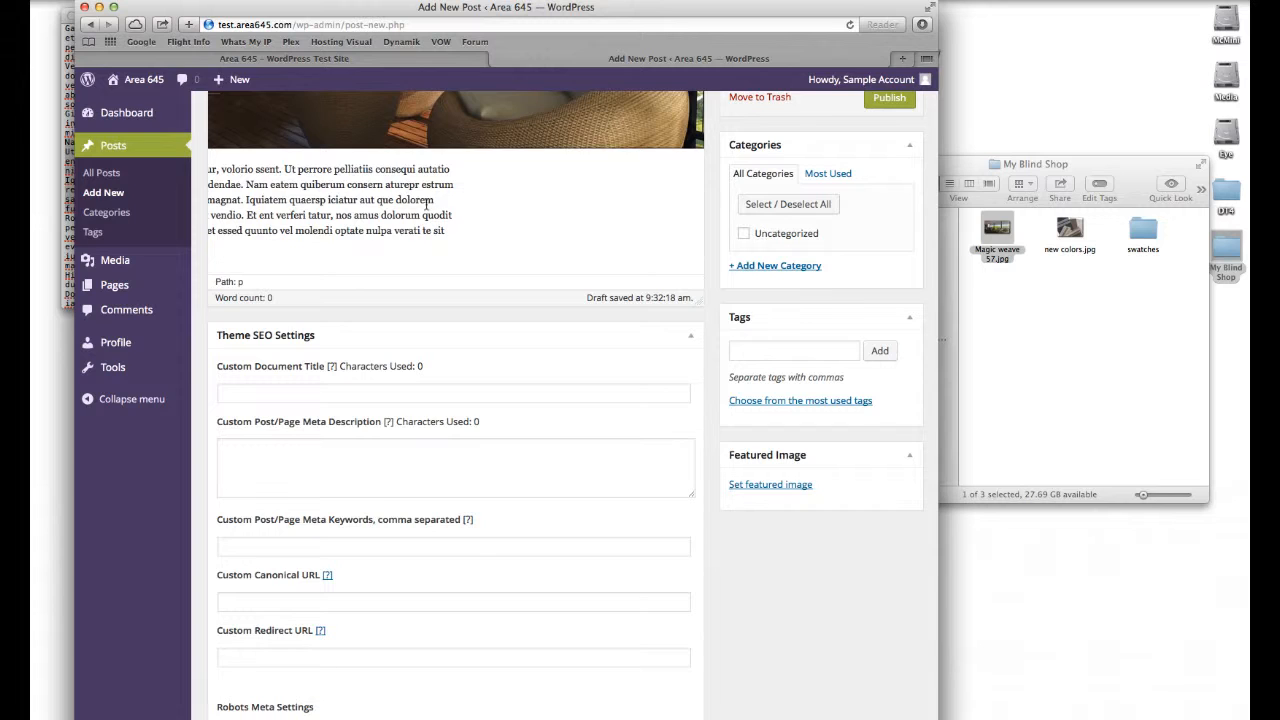
scroll(429, 204, "left", 5)
scroll(427, 204, "up", 1)
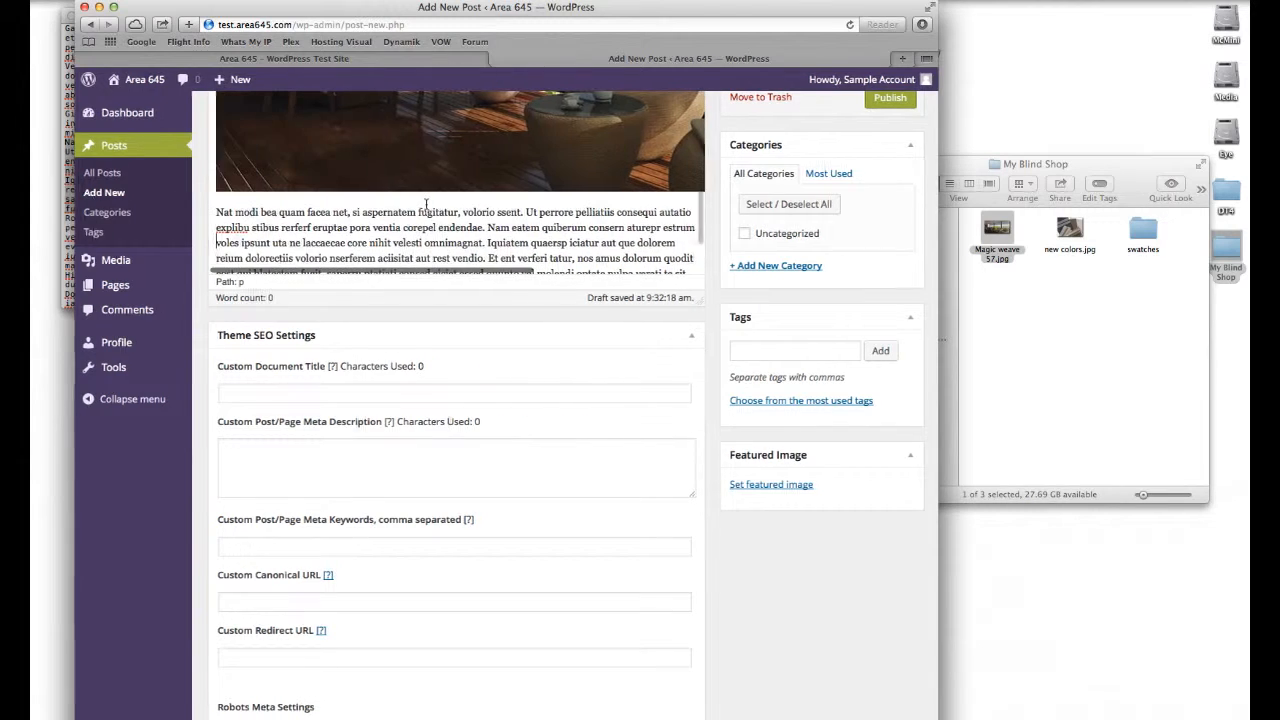
Step: Split the pasted text into a new paragraph after "Nat modi bea quam facea net," and capitalize the next sentence's "Si"
left_click(351, 213)
key("Return")
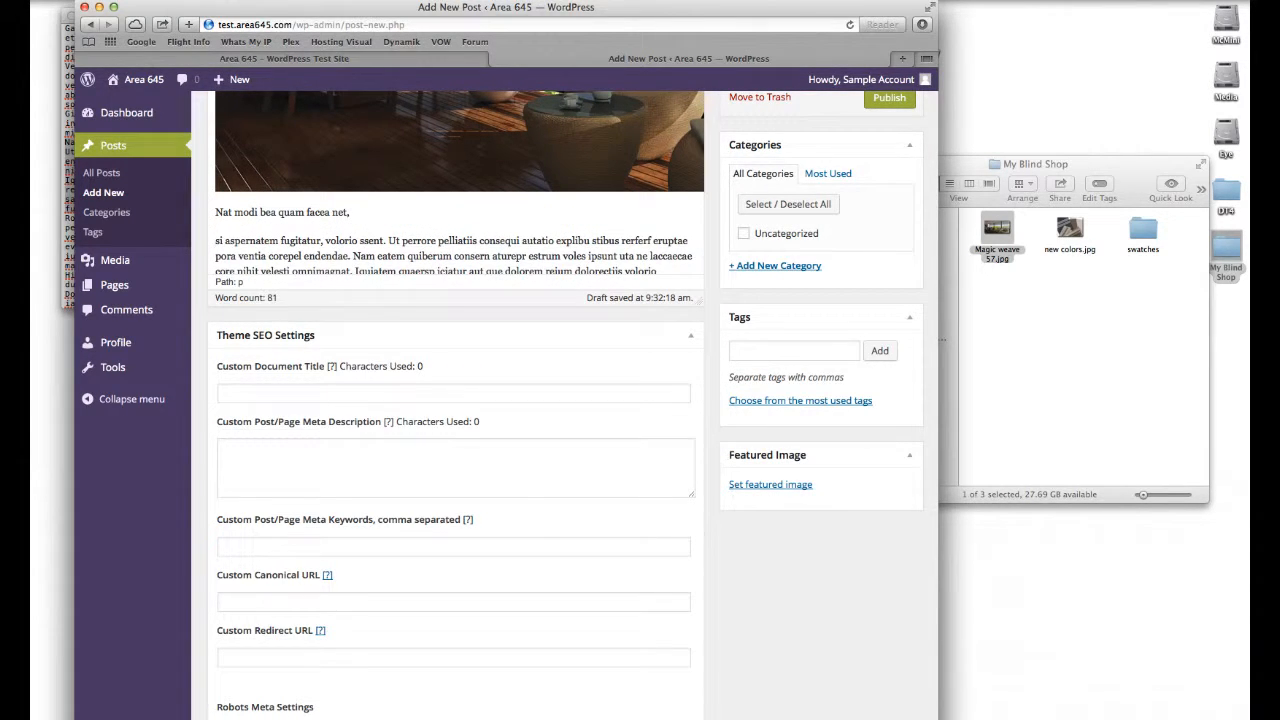
key("Delete")
key("Delete")
type("S")
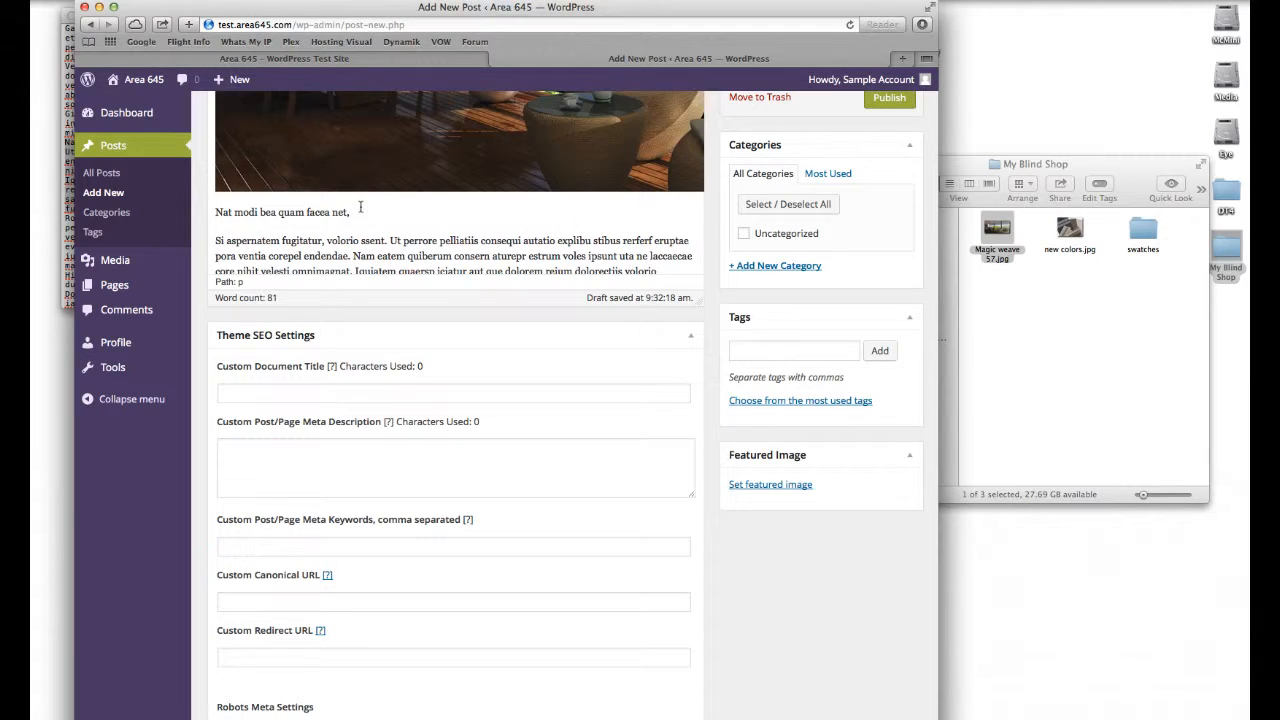
Step: Format the line "Nat modi bea quam facea net," as Heading 2
left_click_drag(350, 213, 216, 215)
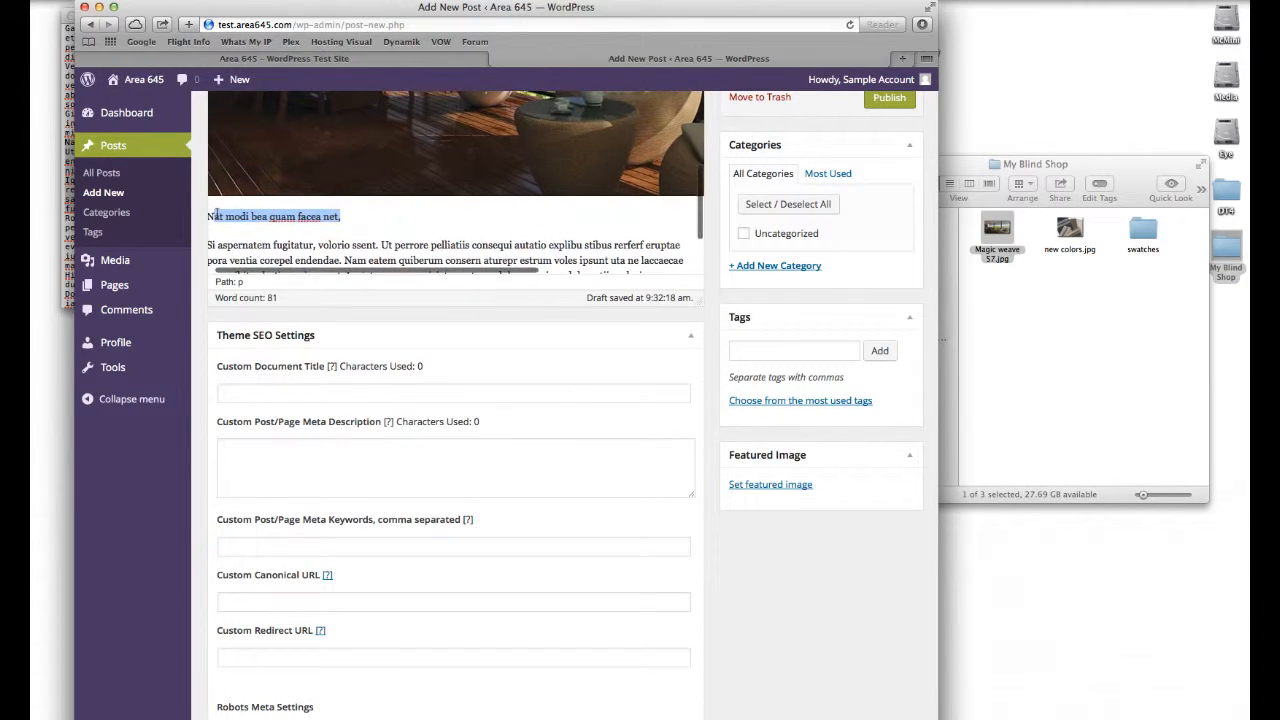
scroll(216, 240, "up", 2)
scroll(216, 258, "down", 1)
scroll(281, 201, "up", 6)
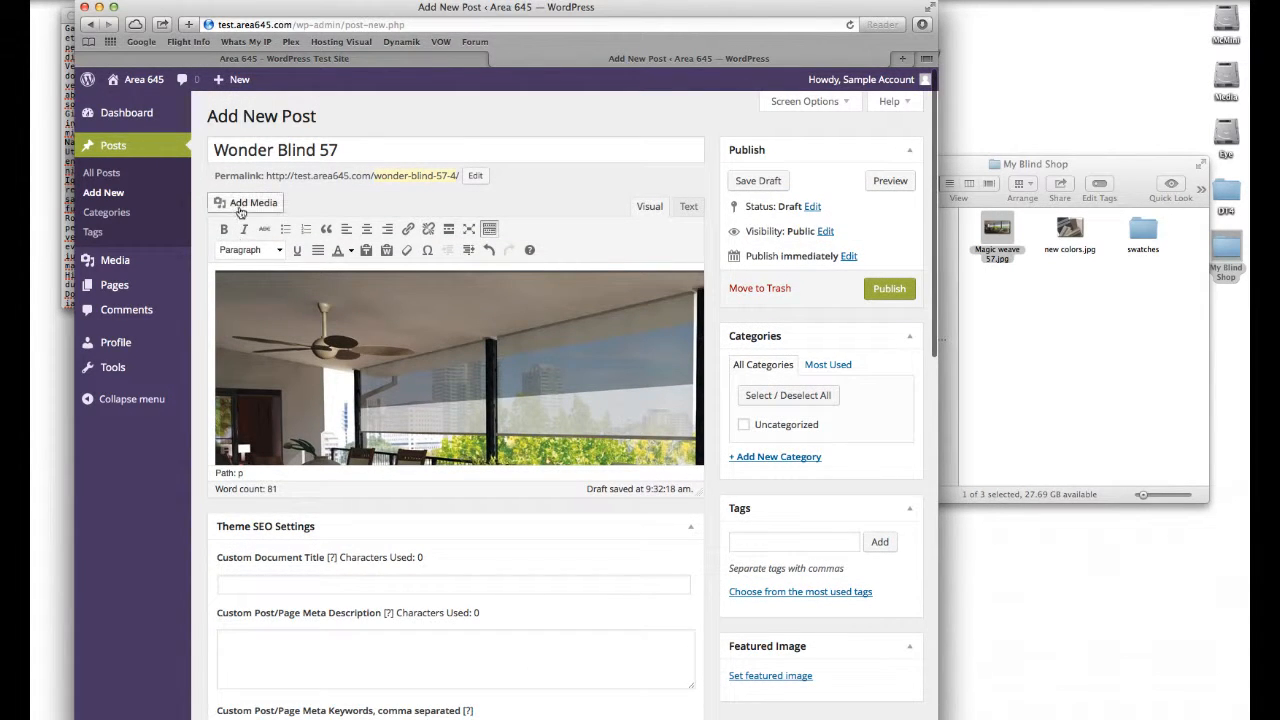
left_click(268, 252)
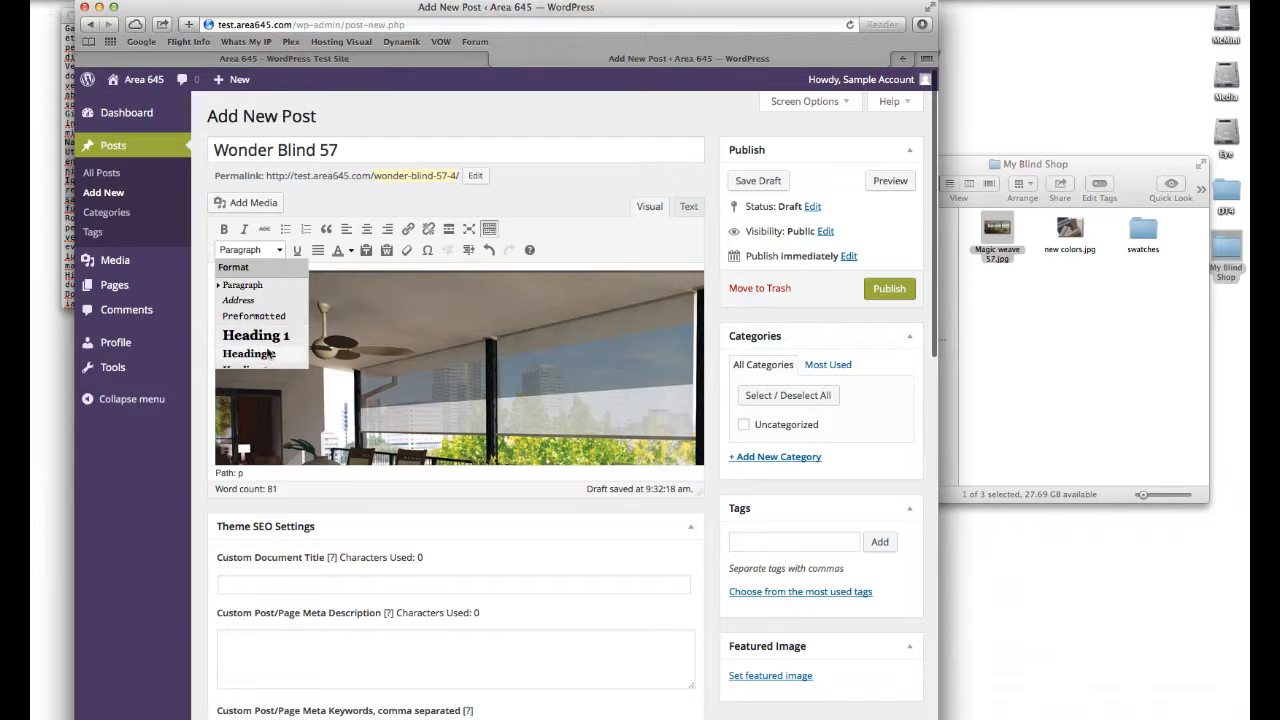
left_click(248, 353)
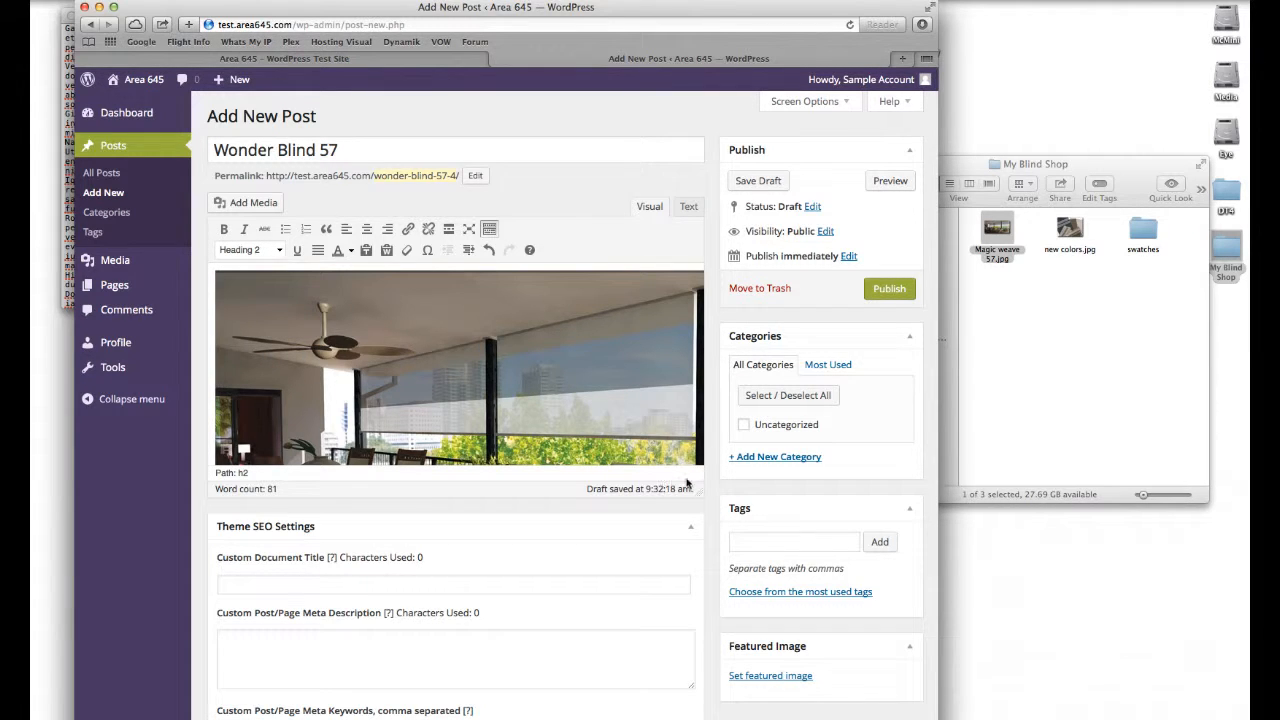
Step: Make the words "Nam eatem quiberum" in the body paragraph bold and red
left_click_drag(696, 496, 686, 694)
scroll(582, 480, "down", 4)
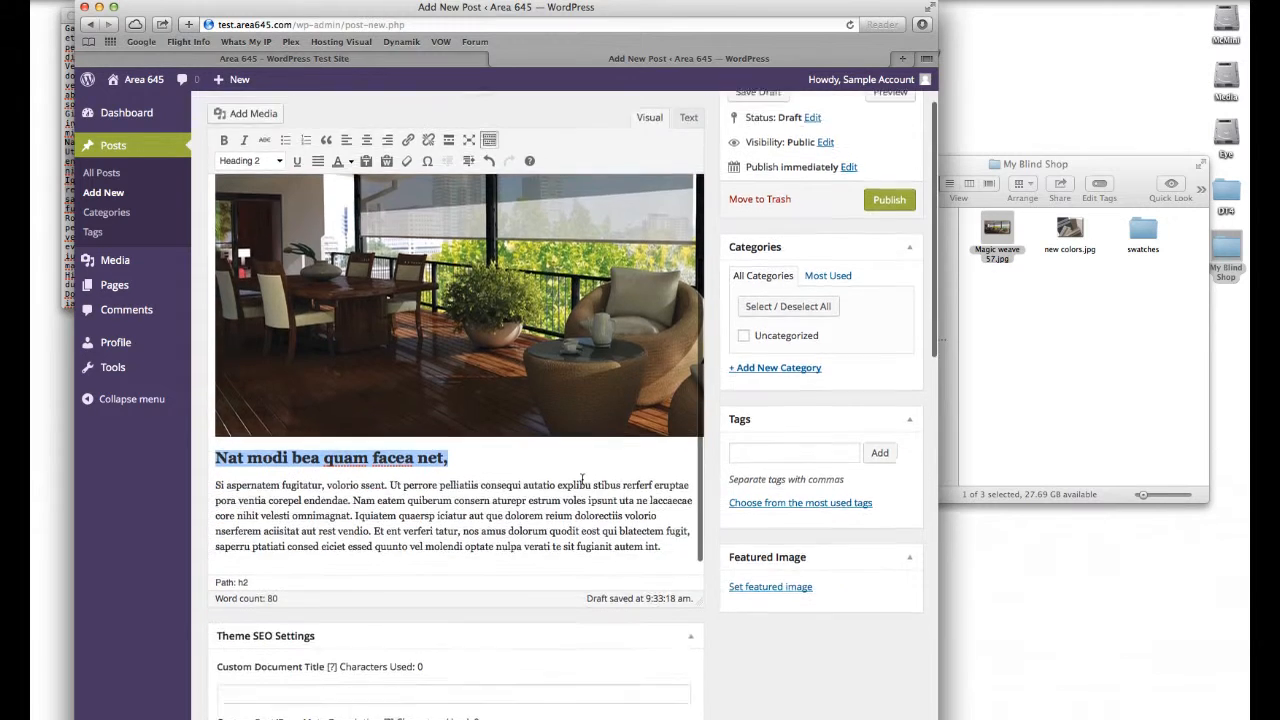
scroll(582, 480, "down", 2)
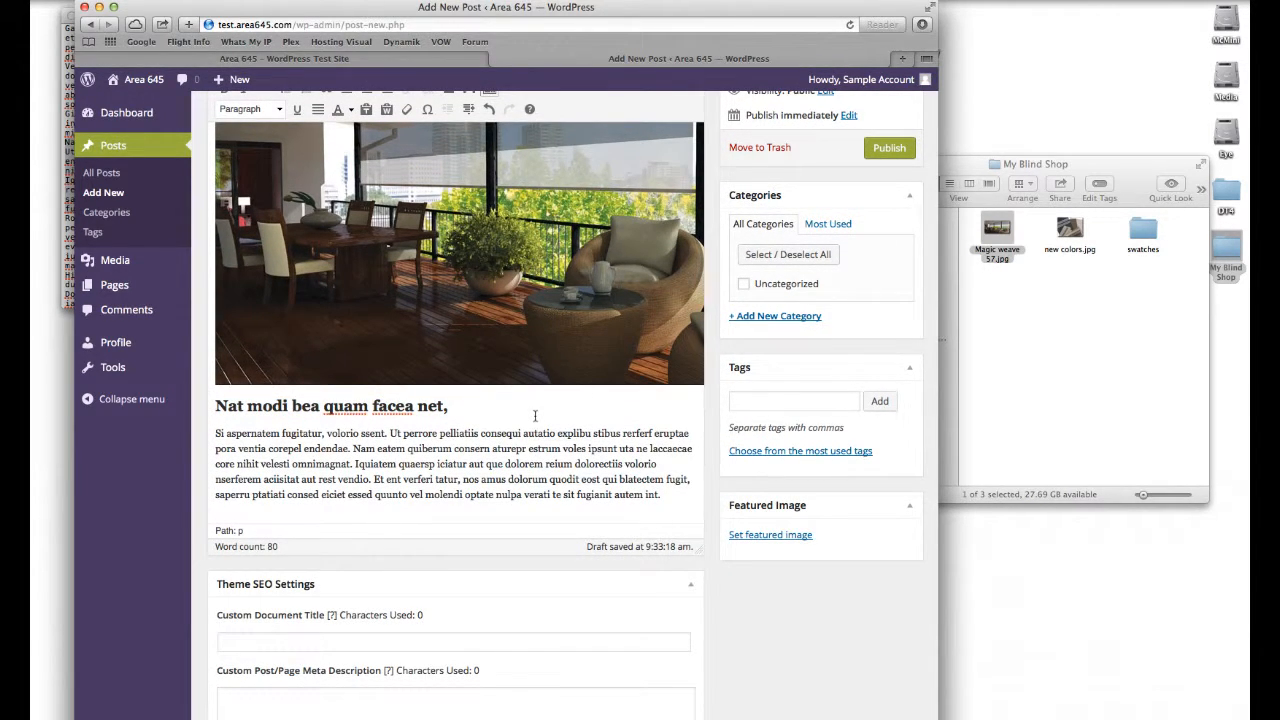
left_click(399, 456)
left_click_drag(355, 451, 451, 452)
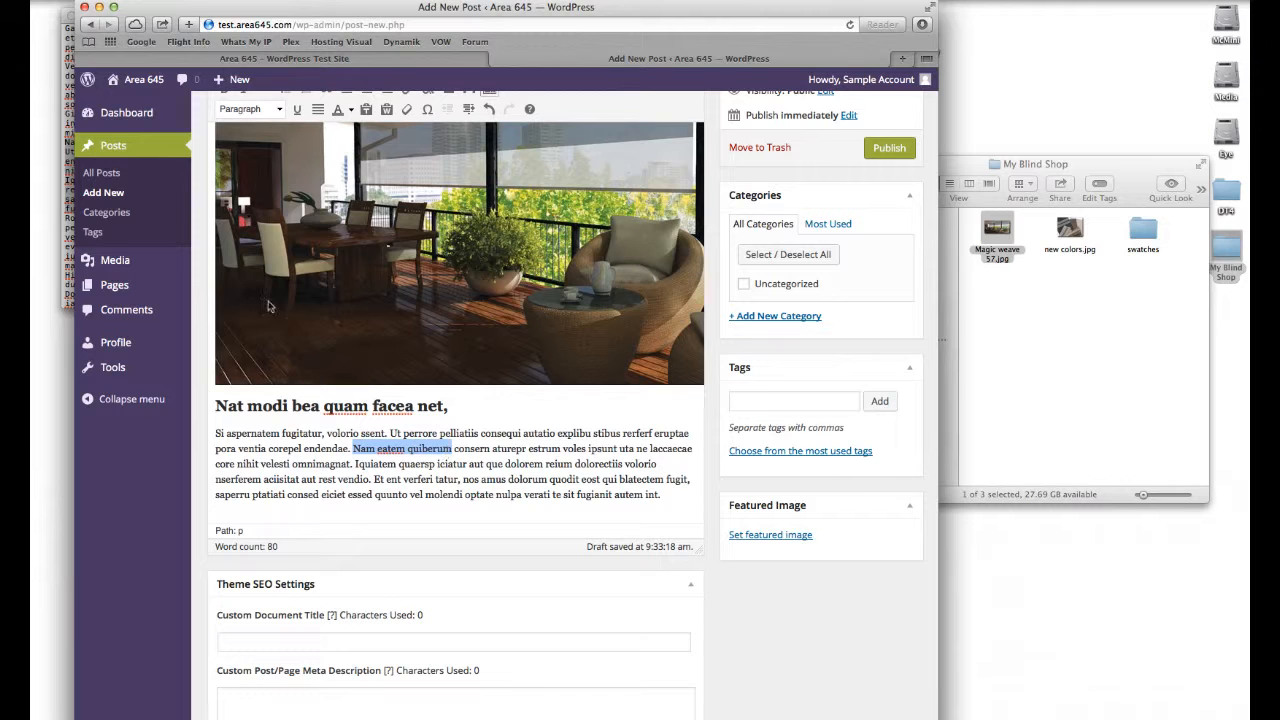
scroll(264, 104, "up", 1)
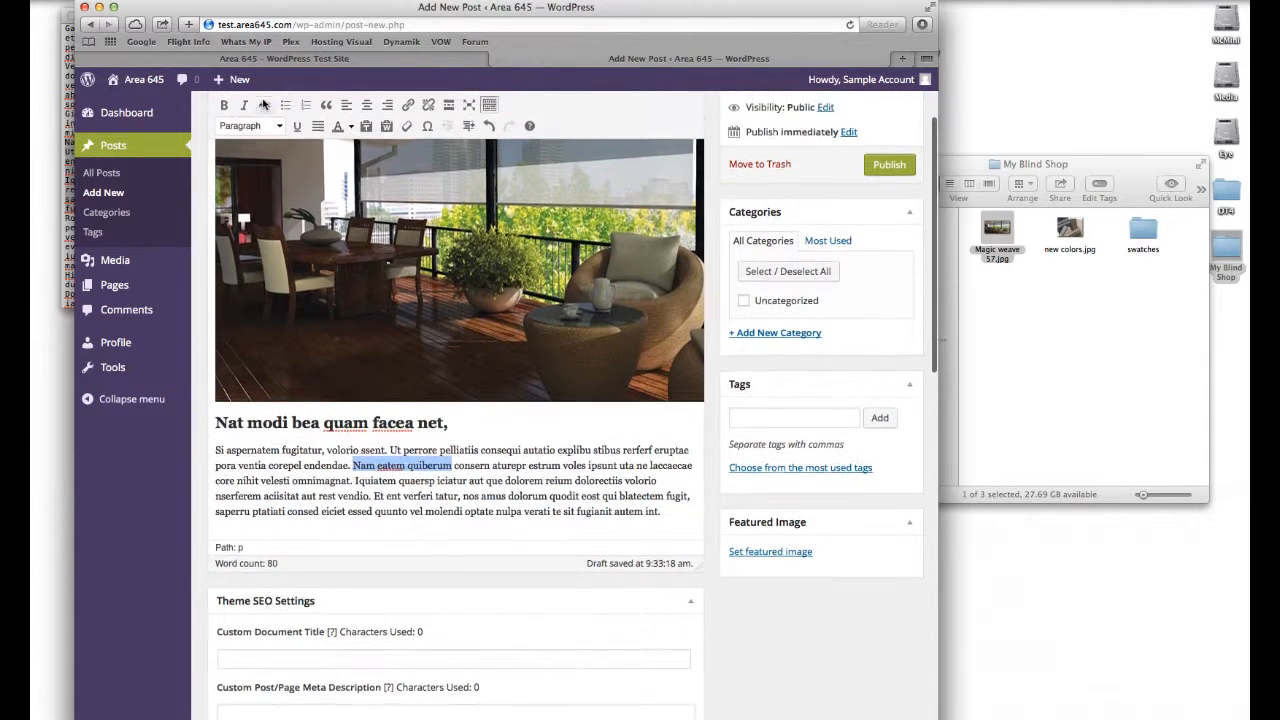
scroll(264, 104, "up", 1)
left_click(224, 116)
left_click(340, 137)
left_click(350, 137)
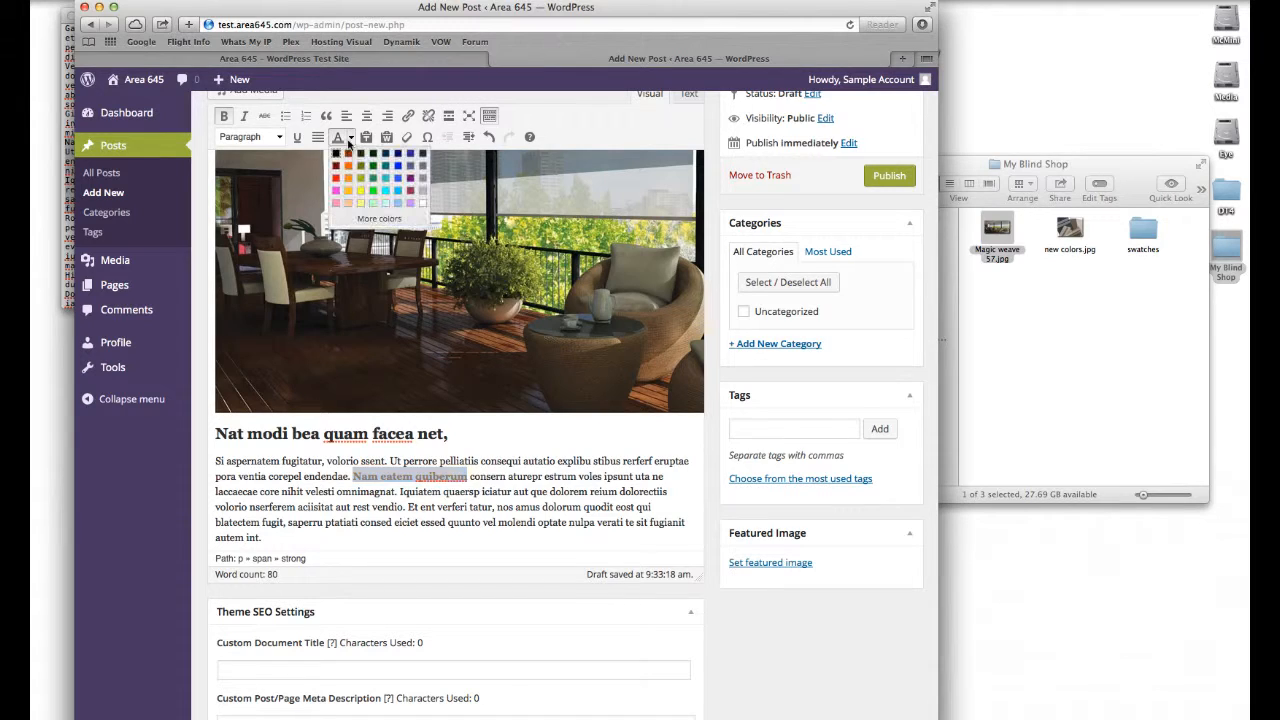
left_click(337, 178)
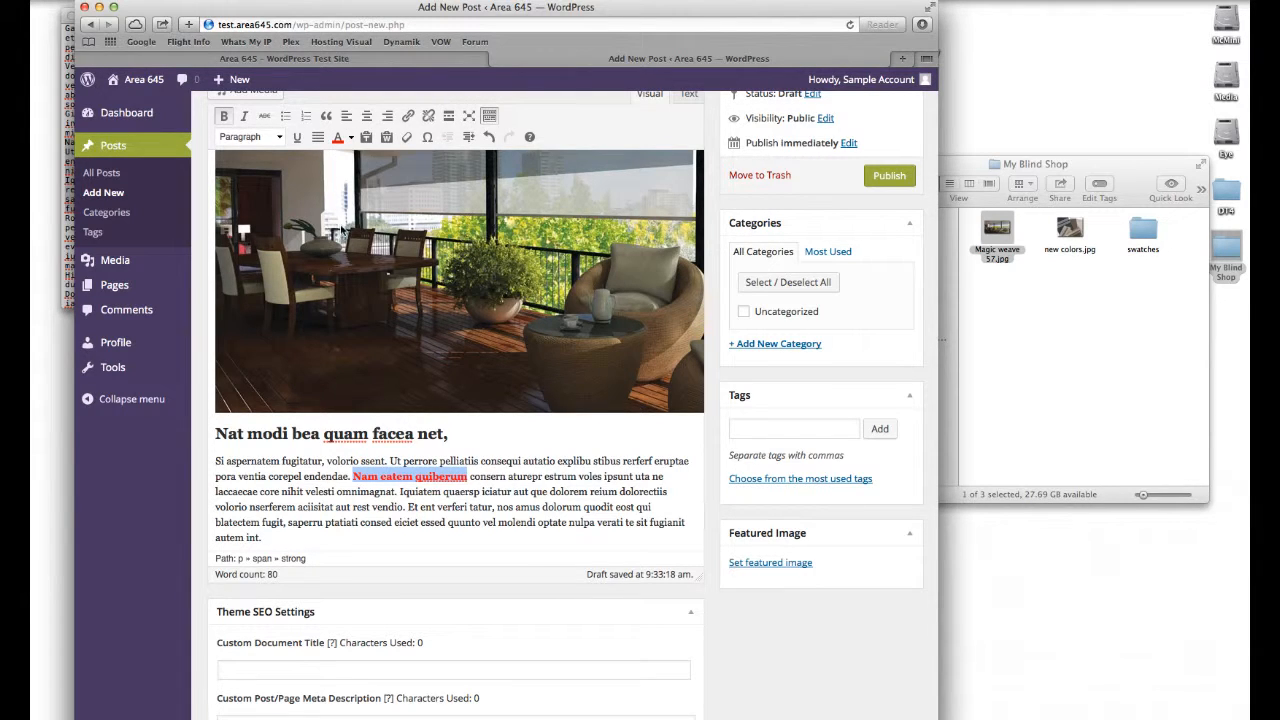
left_click(479, 473)
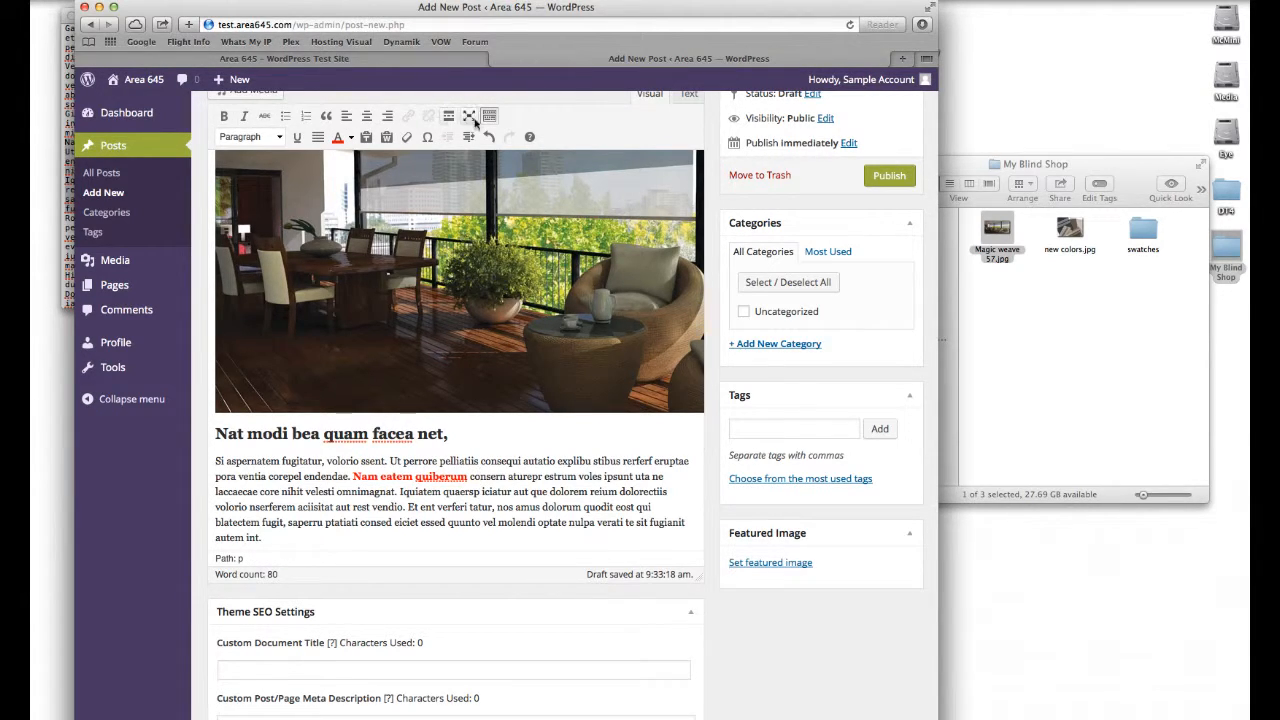
Step: Start a new empty paragraph after the end of the body text
scroll(357, 269, "right", 1)
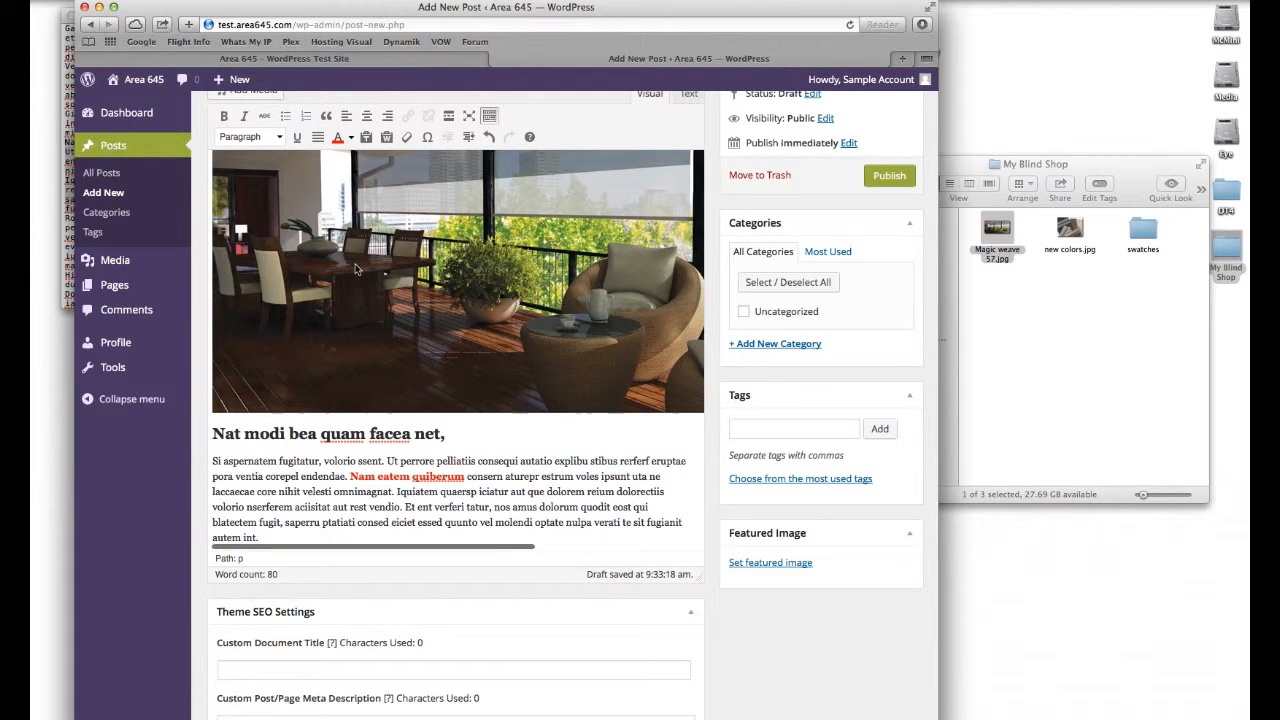
scroll(448, 463, "up", 2)
scroll(448, 468, "down", 2)
scroll(479, 398, "down", 2)
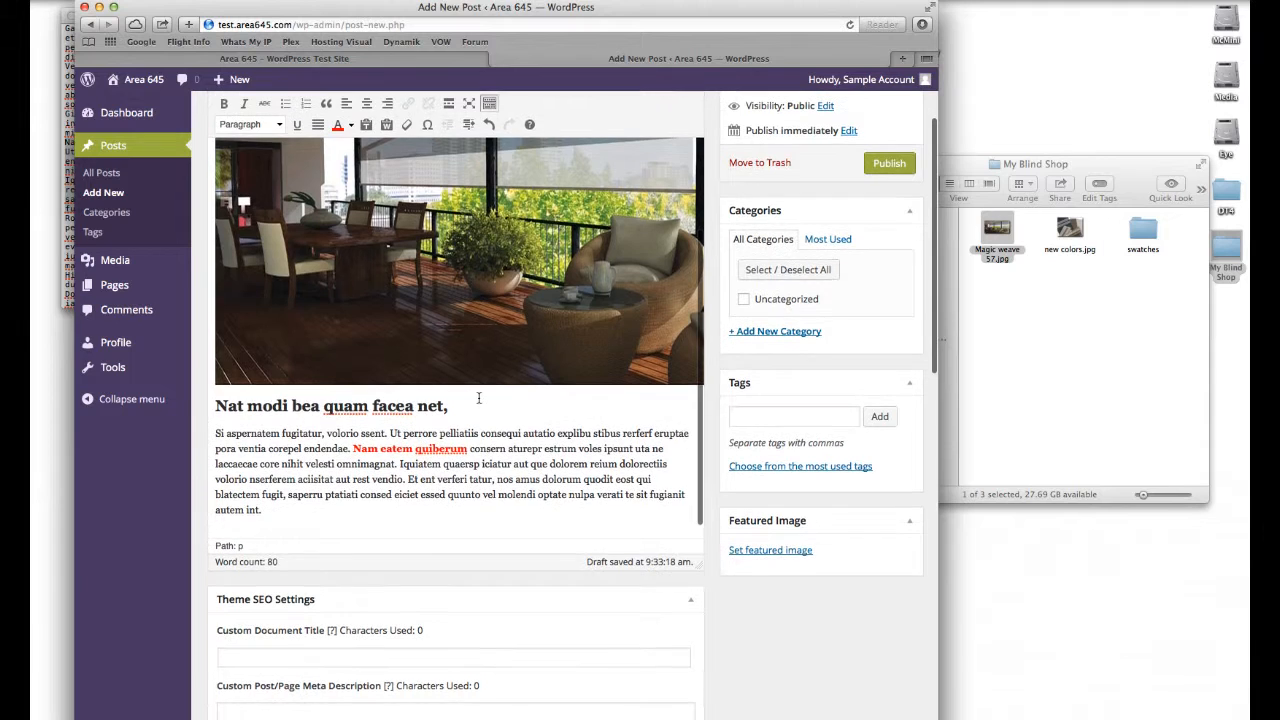
left_click(298, 512)
key("Return")
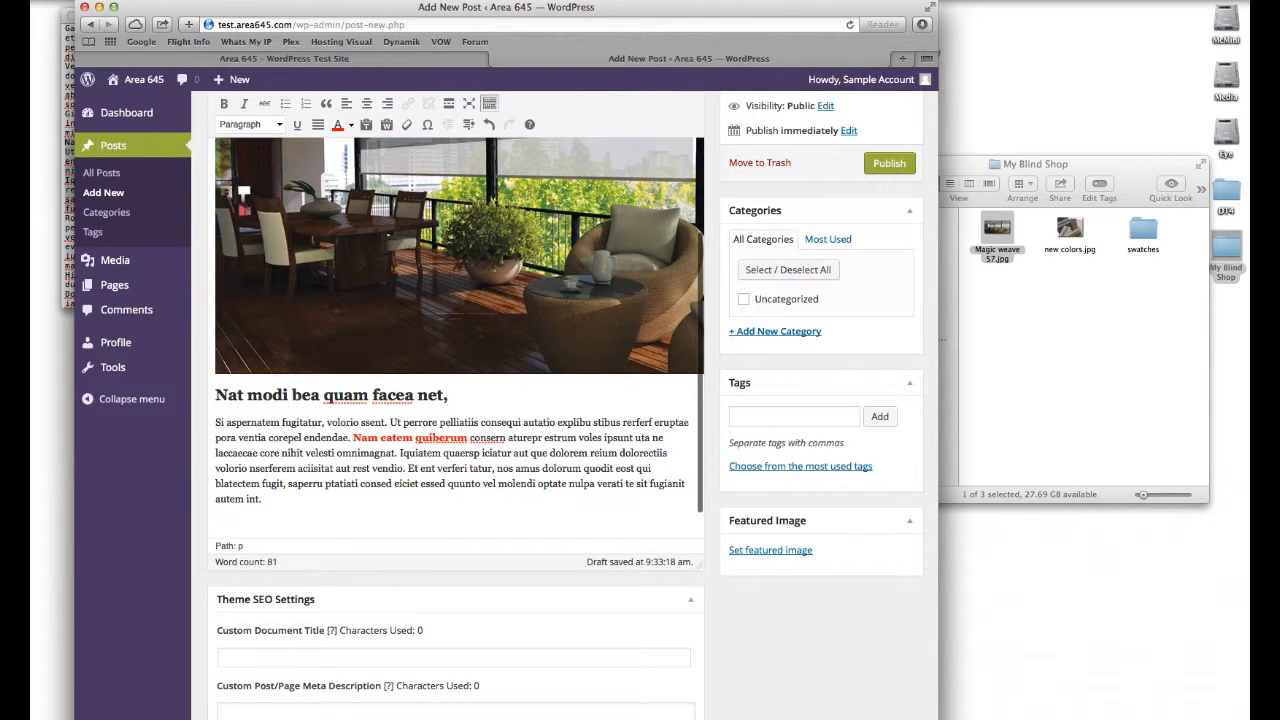
Step: Open the media inserter and upload all eight swatch images from the swatches folder into the media library
scroll(302, 330, "up", 3)
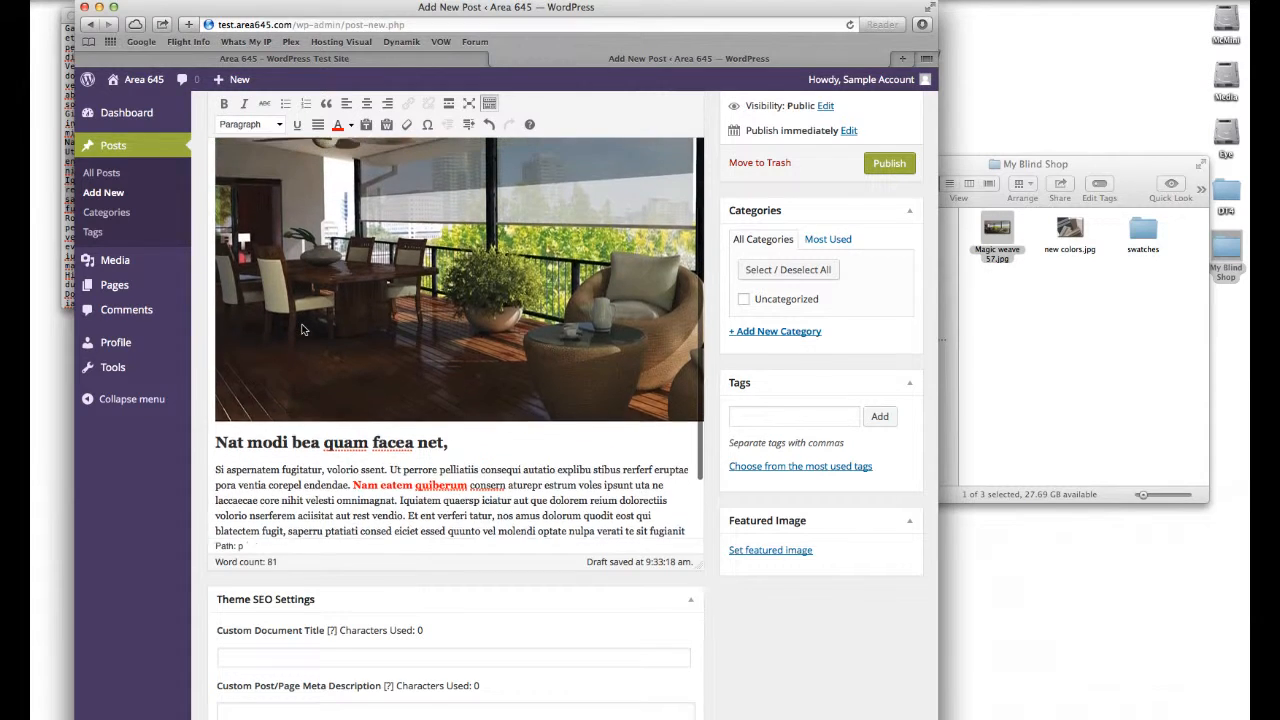
scroll(302, 330, "up", 5)
left_click(233, 127)
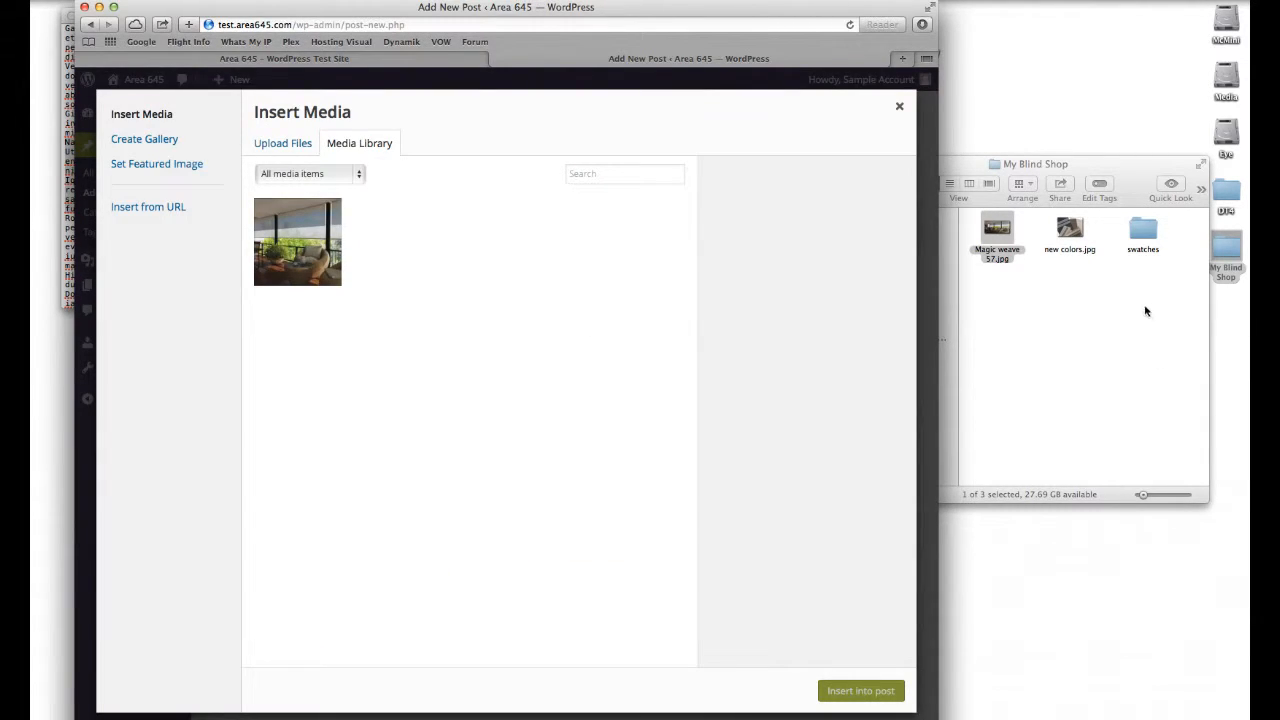
double_click(1145, 236)
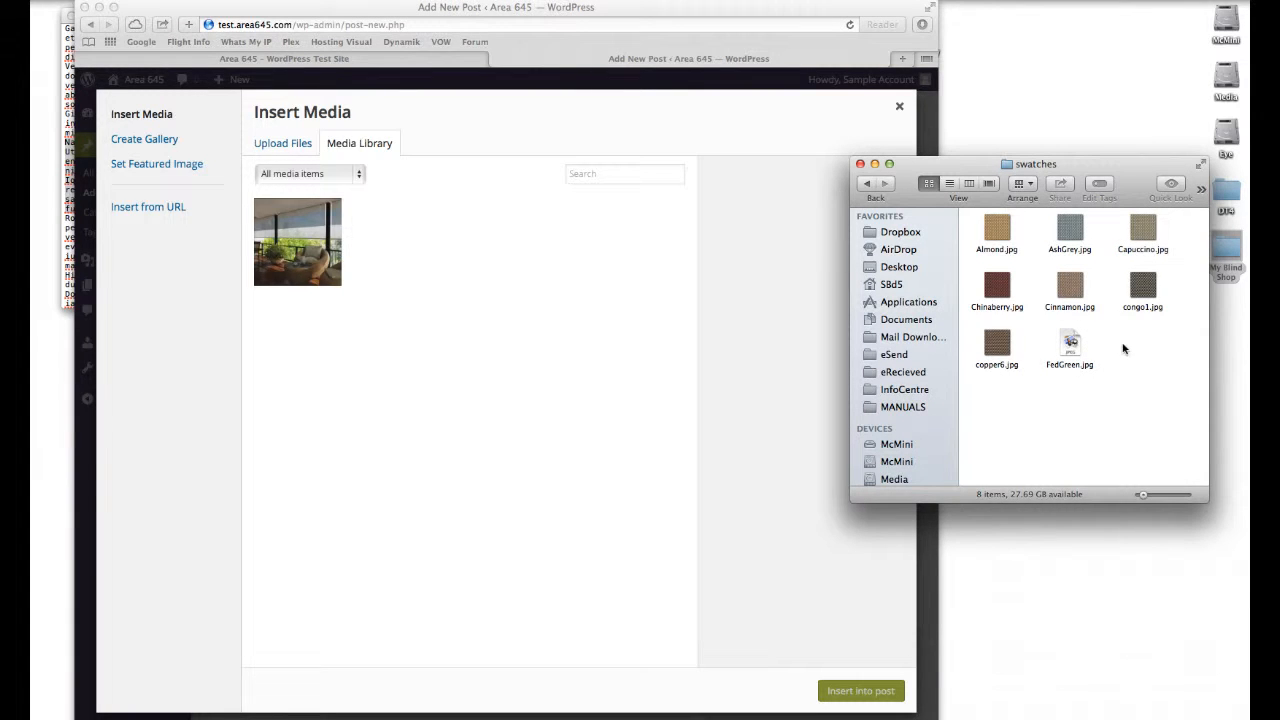
key("super+a")
left_click_drag(995, 222, 509, 276)
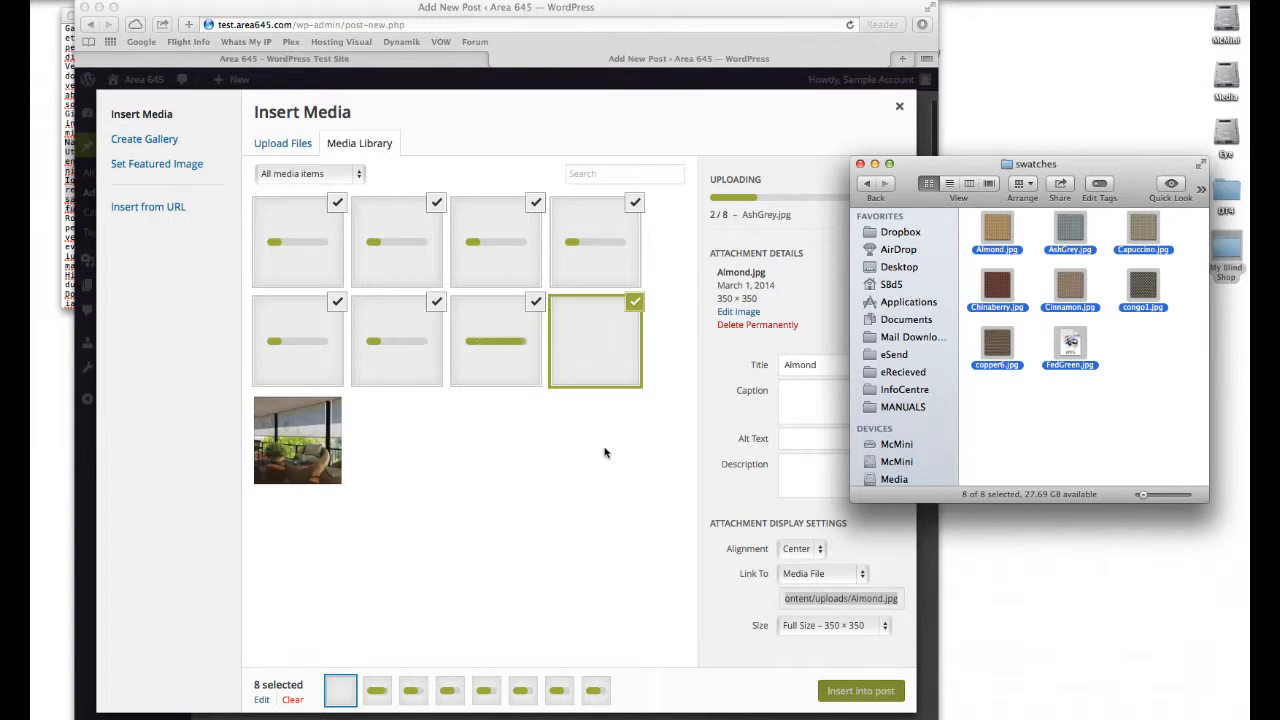
left_click(603, 454)
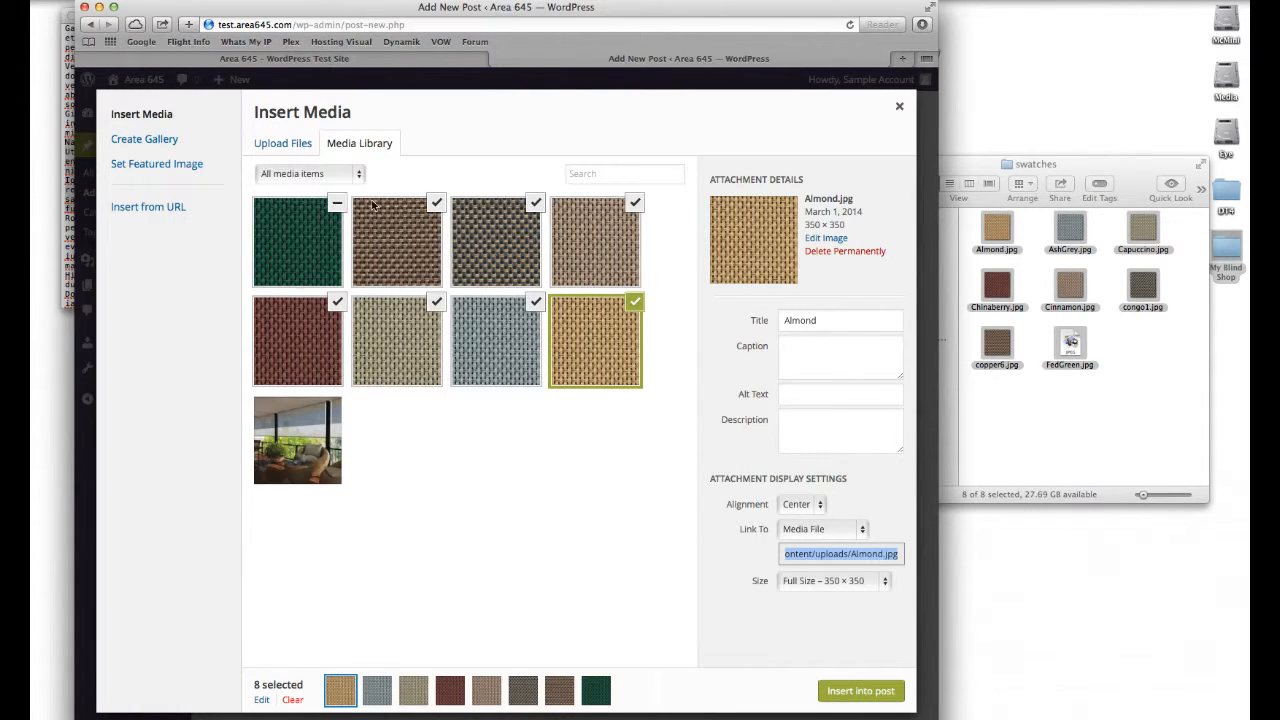
Step: Create a new gallery from the eight swatch images, leaving out the Magic weave 57 photo
left_click(170, 141)
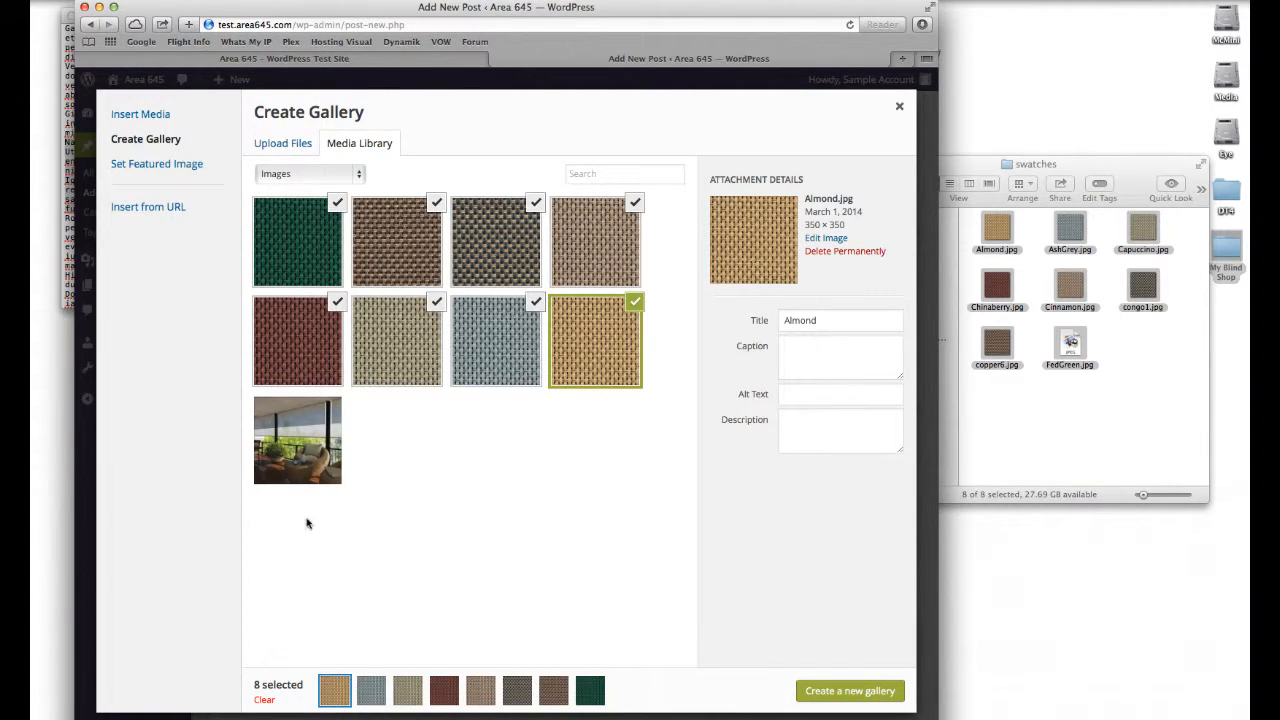
left_click(316, 447)
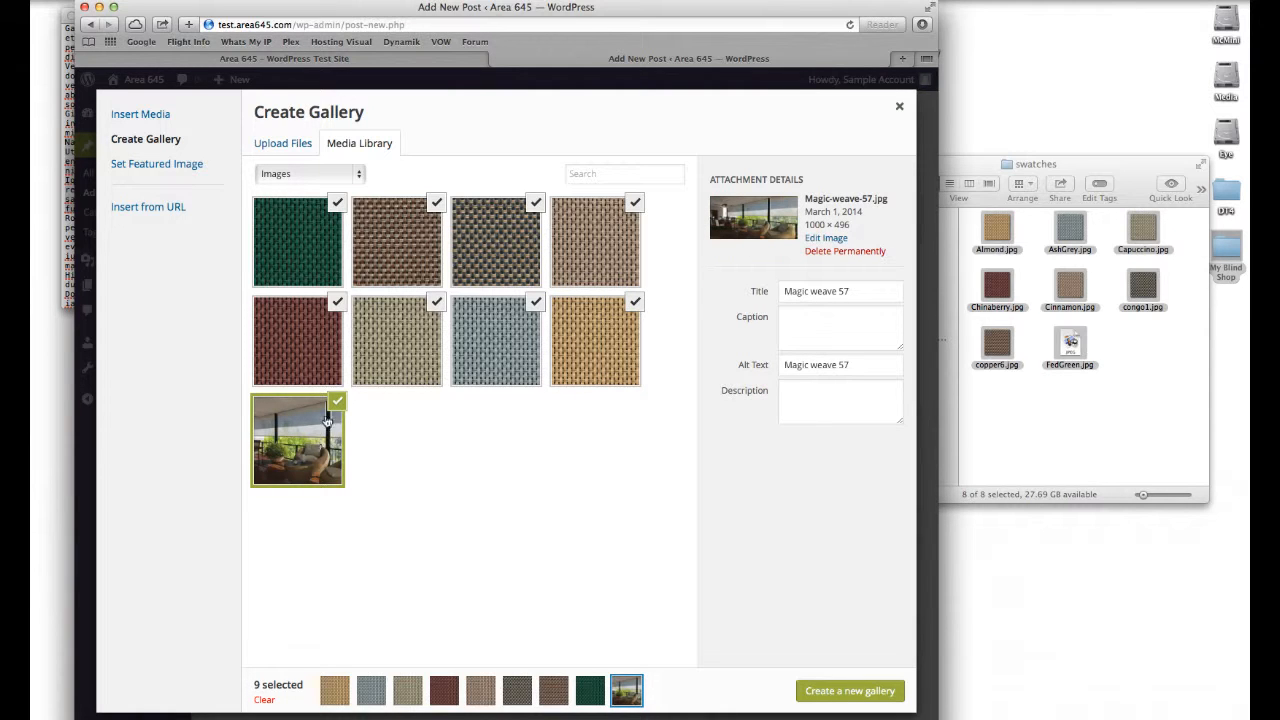
left_click(336, 402)
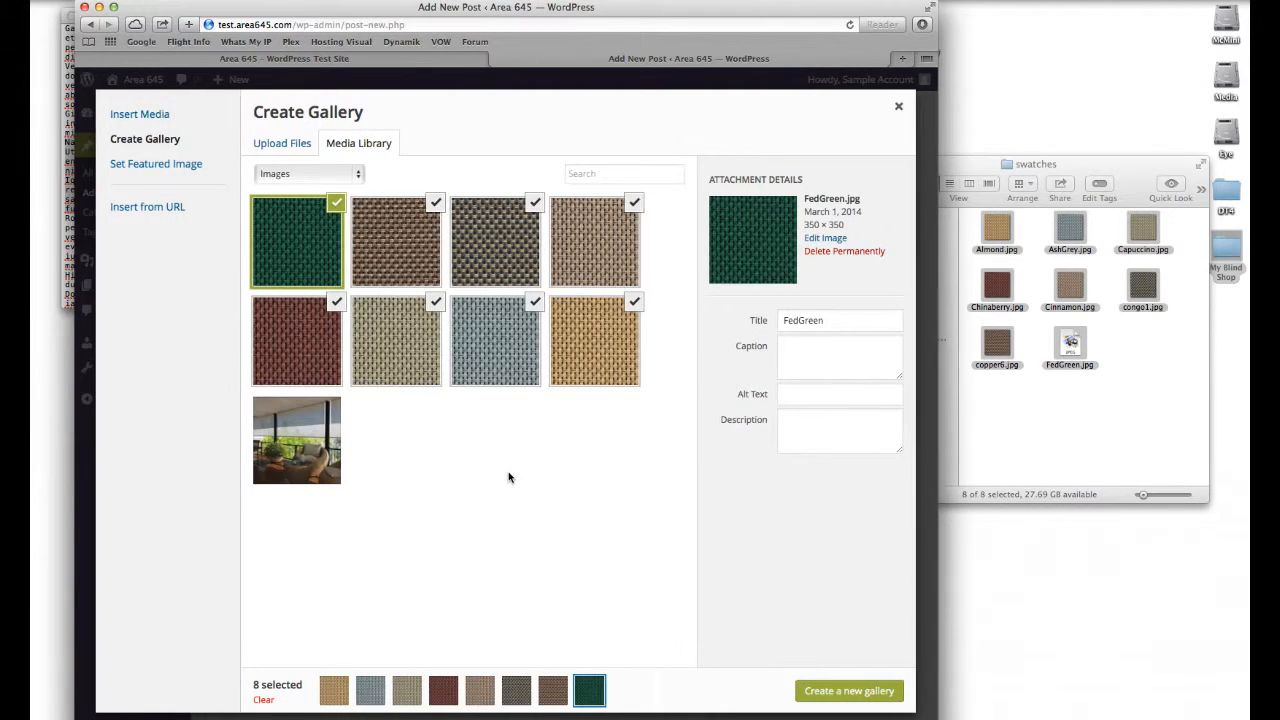
left_click(815, 693)
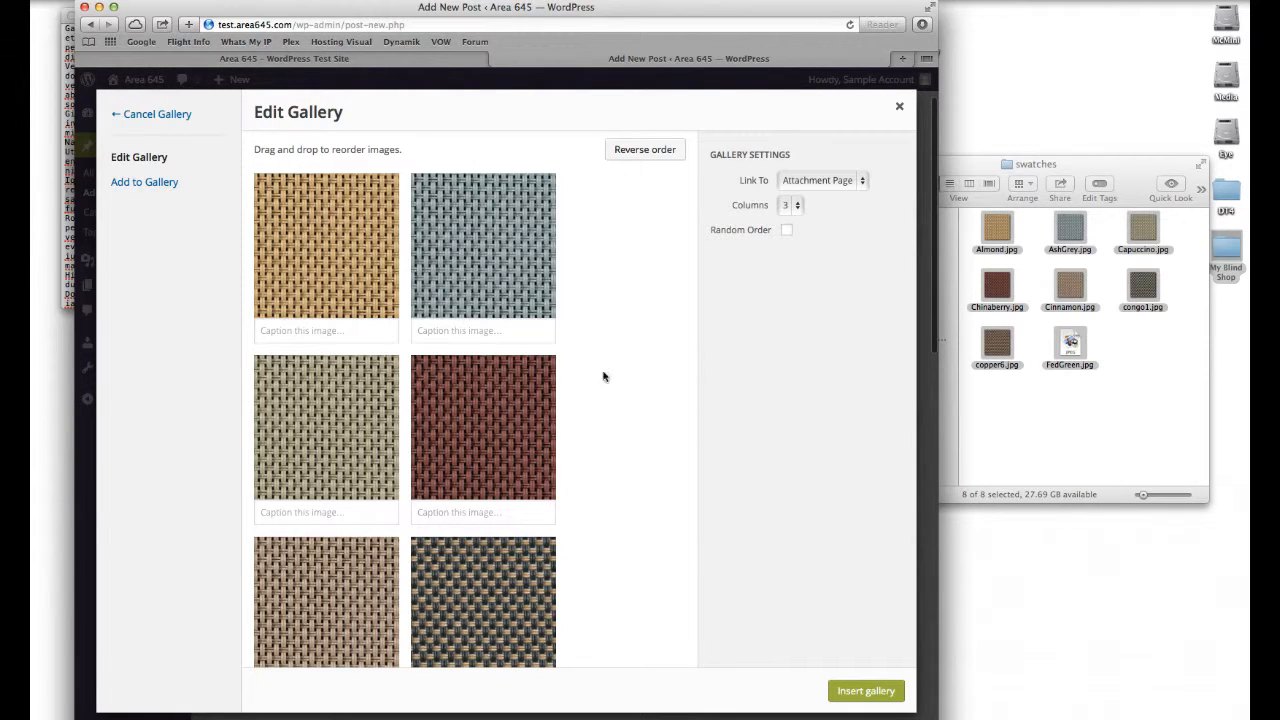
Step: Caption the first two gallery swatches as "Swatch 123" and "Ash Grey"
left_click(319, 331)
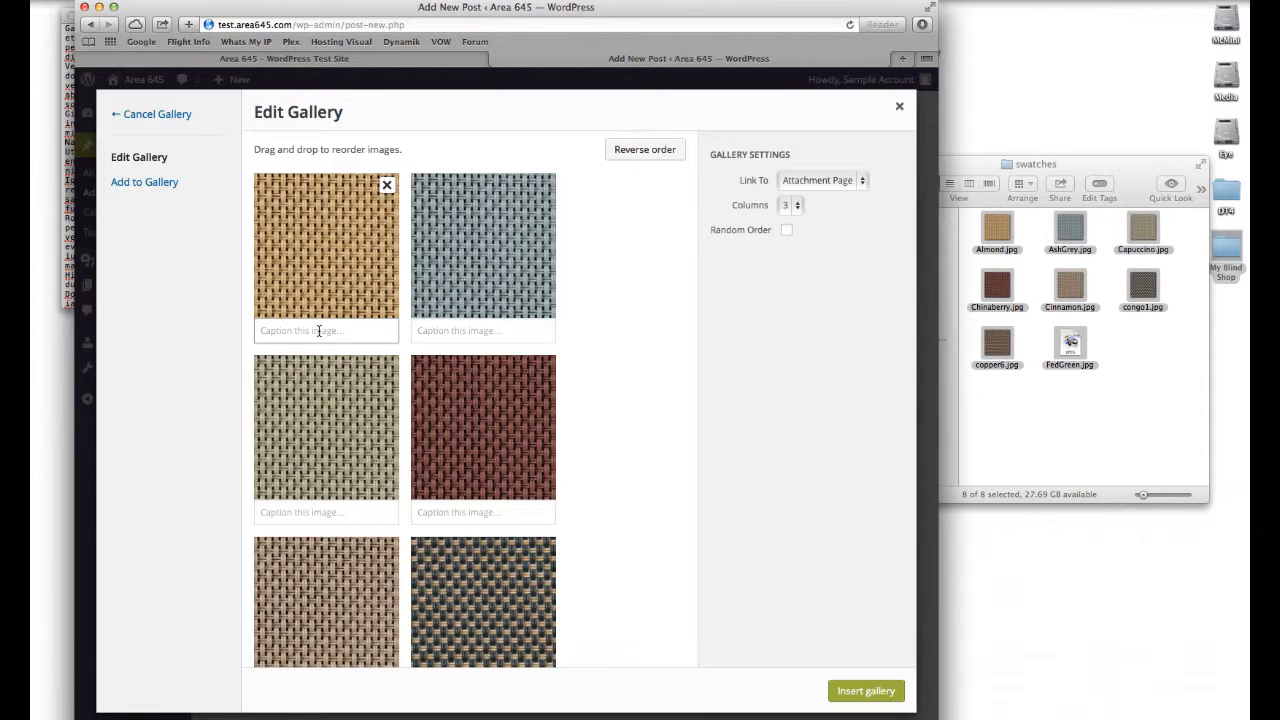
type("Swatch 123")
key("Tab")
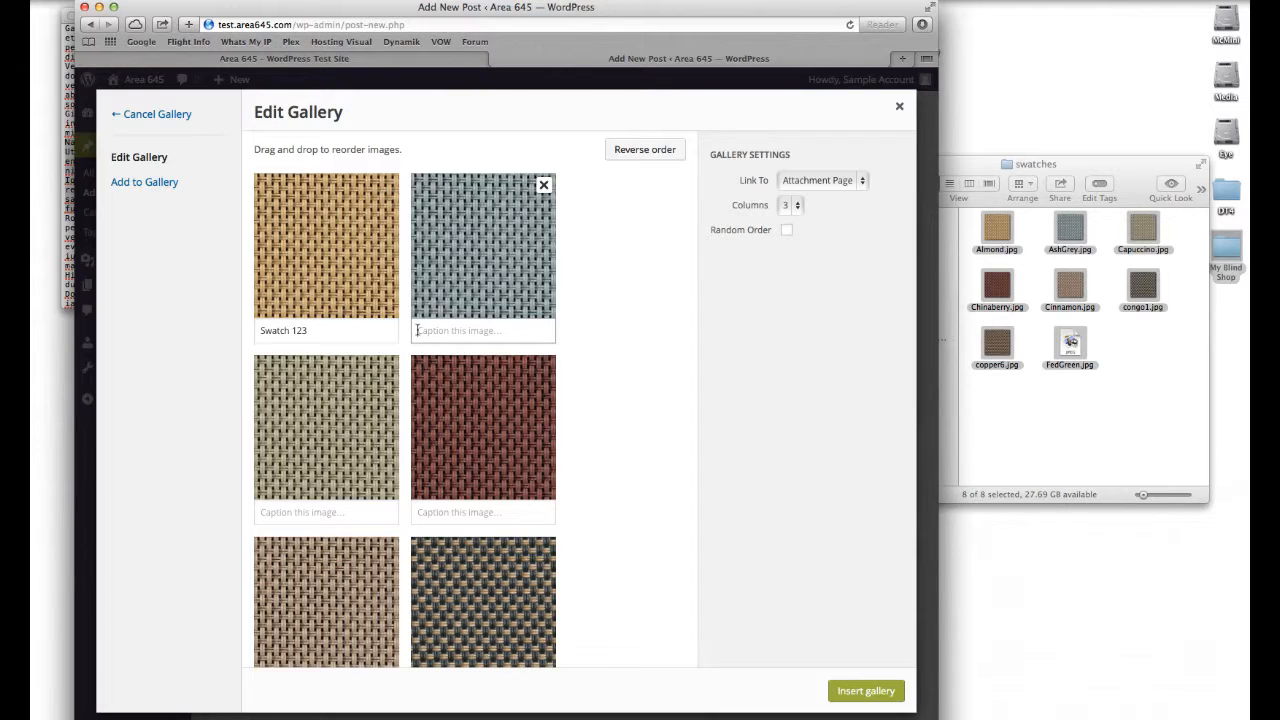
type("Ash Grey")
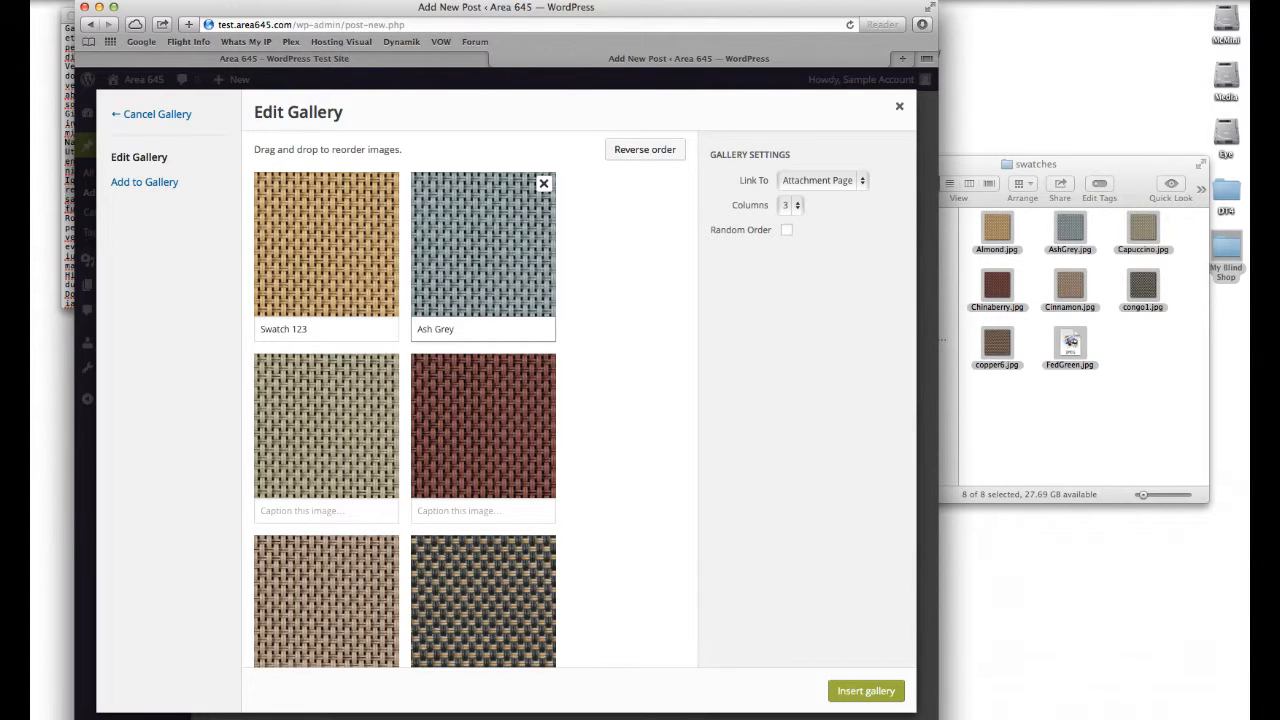
Step: Set the gallery to 4 columns and insert it into the post
scroll(645, 295, "up", 1)
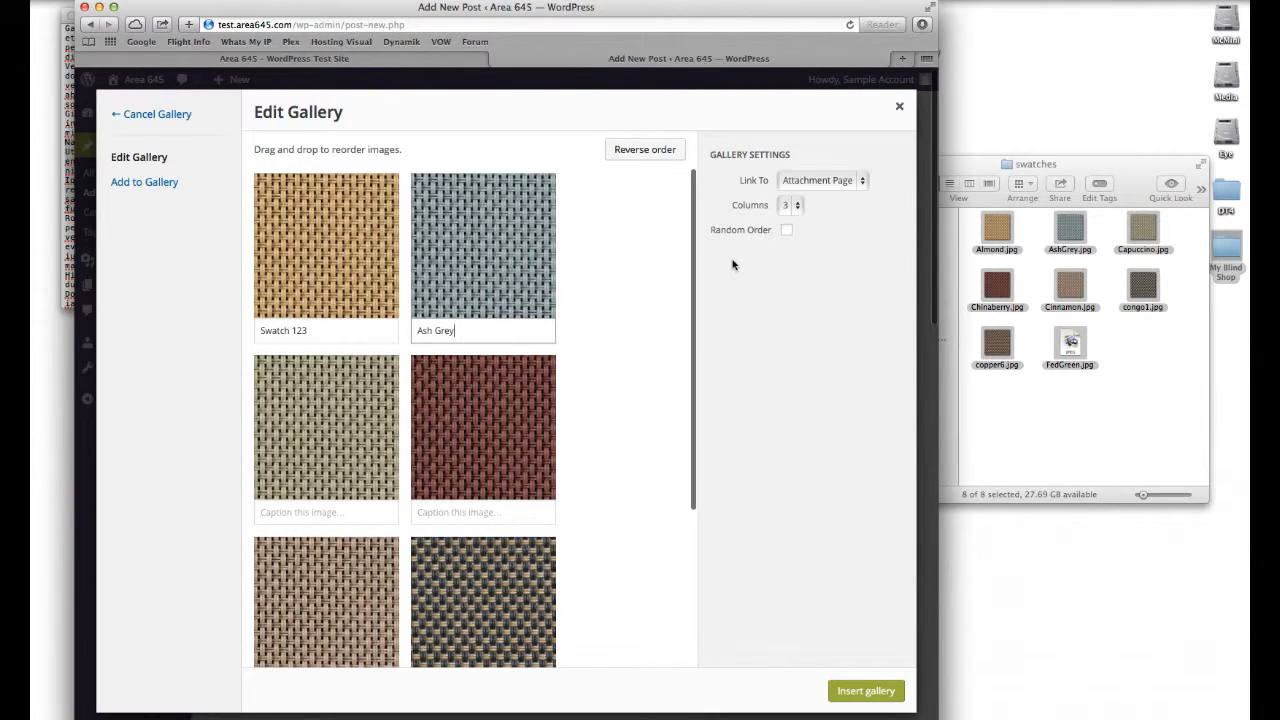
left_click(797, 205)
left_click(790, 220)
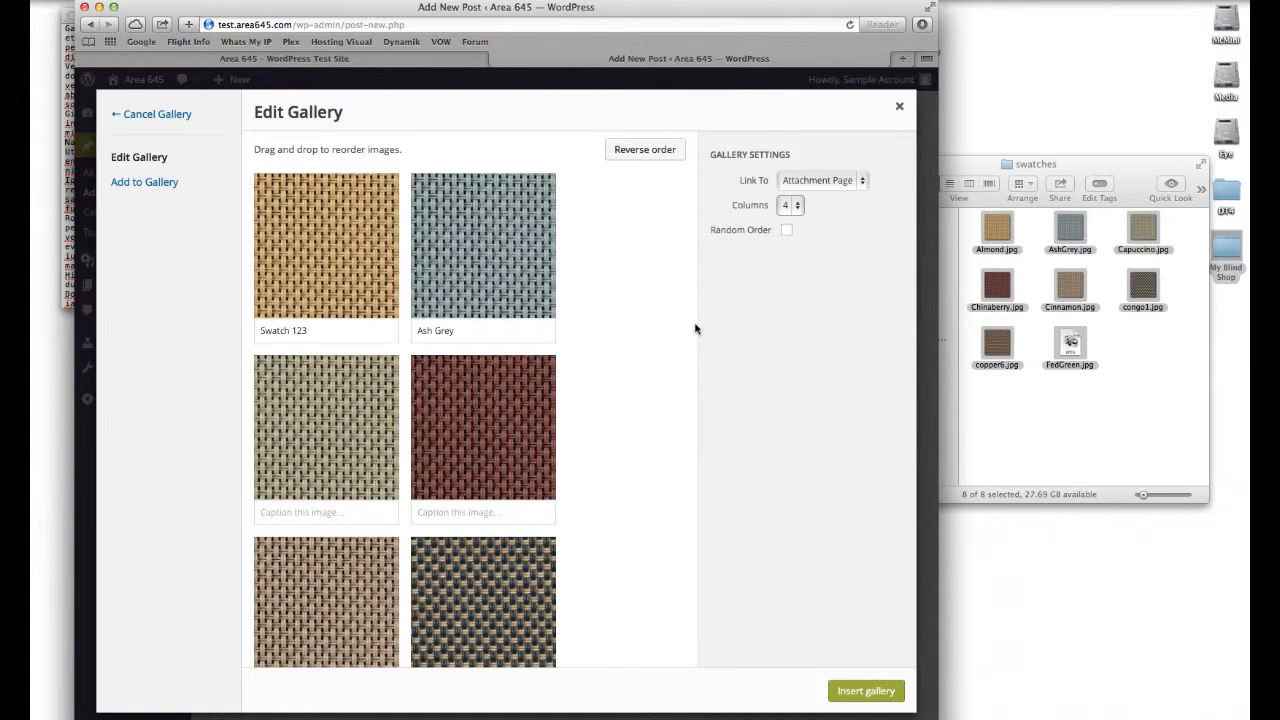
scroll(695, 329, "down", 1)
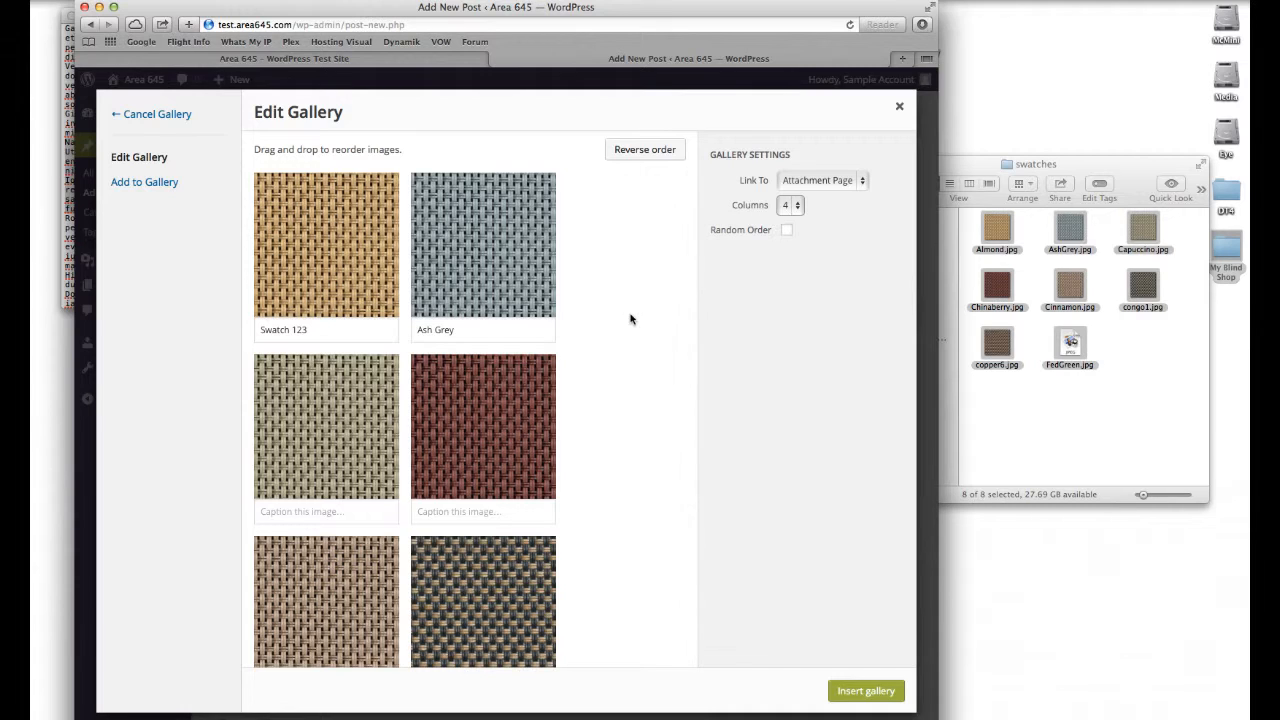
scroll(872, 687, "down", 2)
left_click(872, 687)
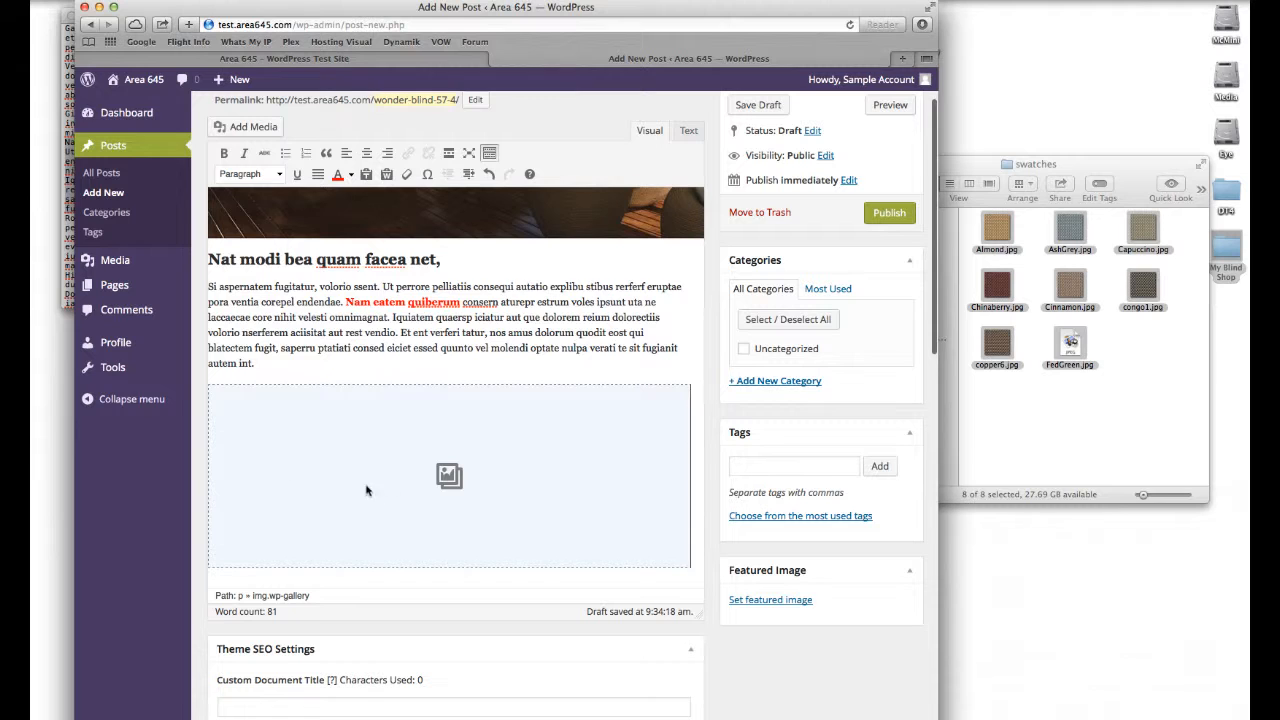
Step: Caption the third gallery swatch as "swarandfloh" and update the gallery
left_click(526, 453)
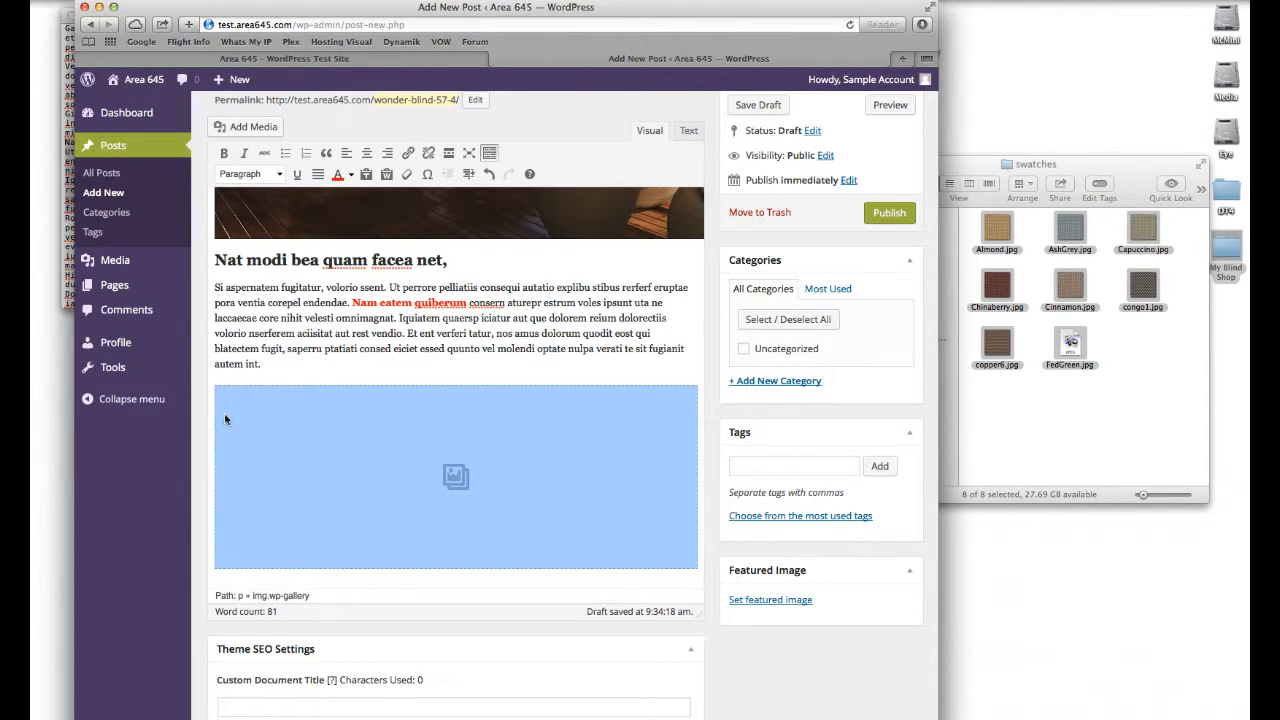
left_click(229, 401)
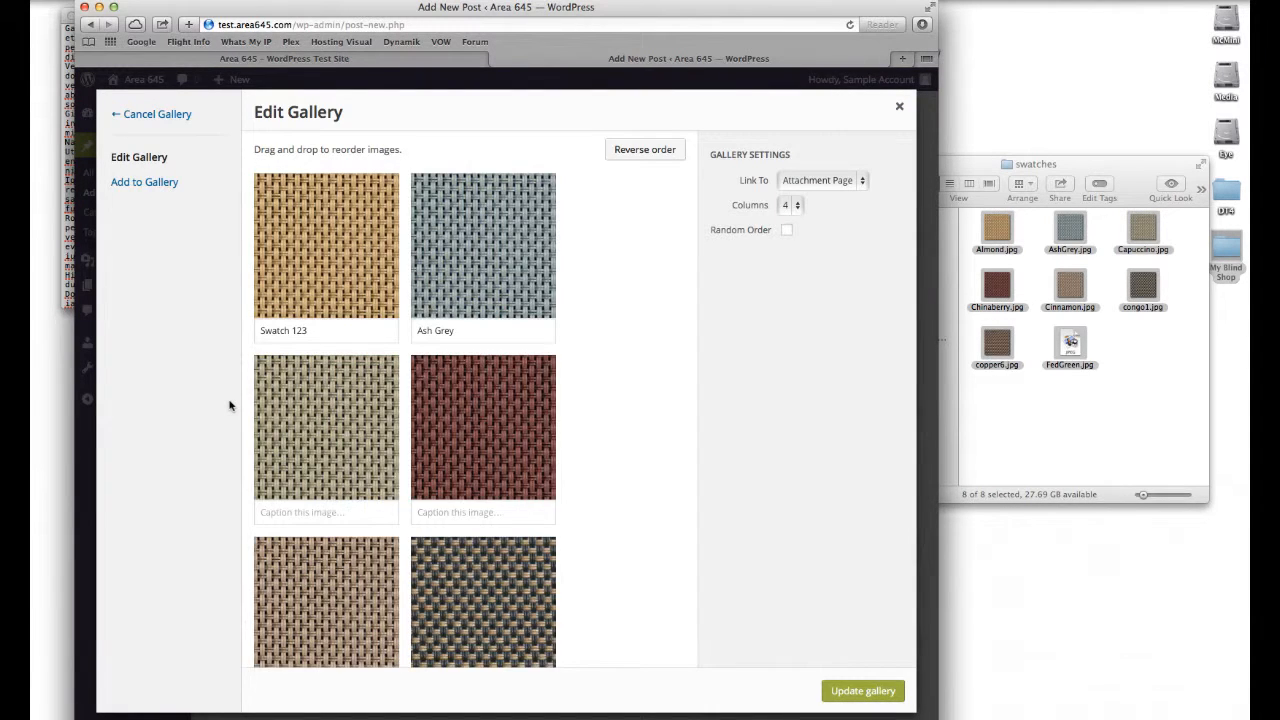
left_click(338, 511)
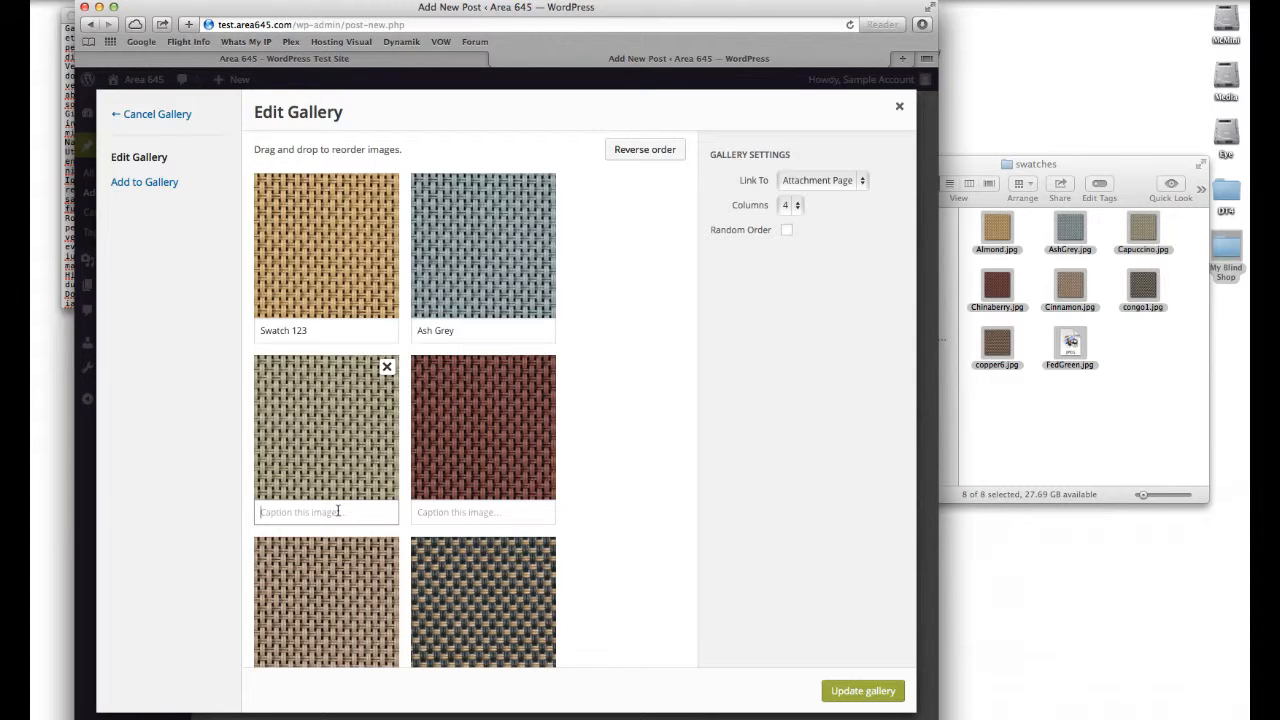
type("swarandfloh")
left_click(866, 690)
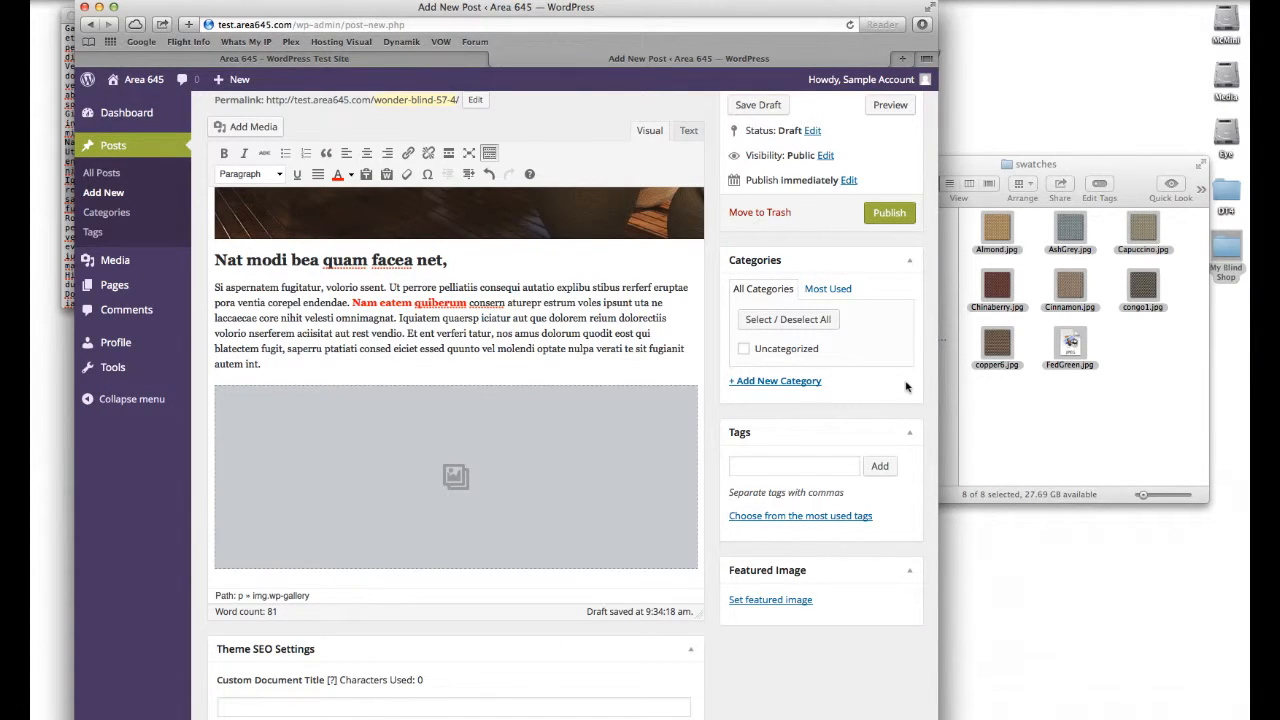
Step: Paste a block of lorem ipsum text below the gallery and start it with "Volorio"
left_click(701, 415)
key("Return")
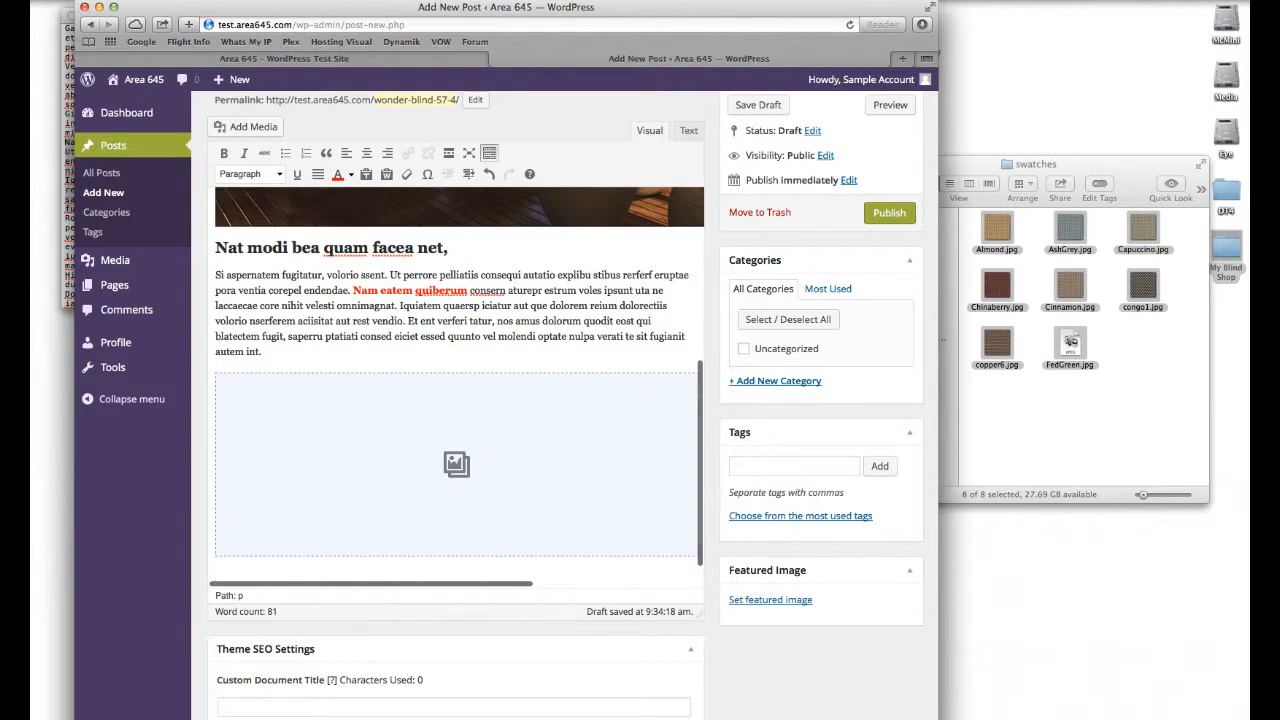
key("super+v")
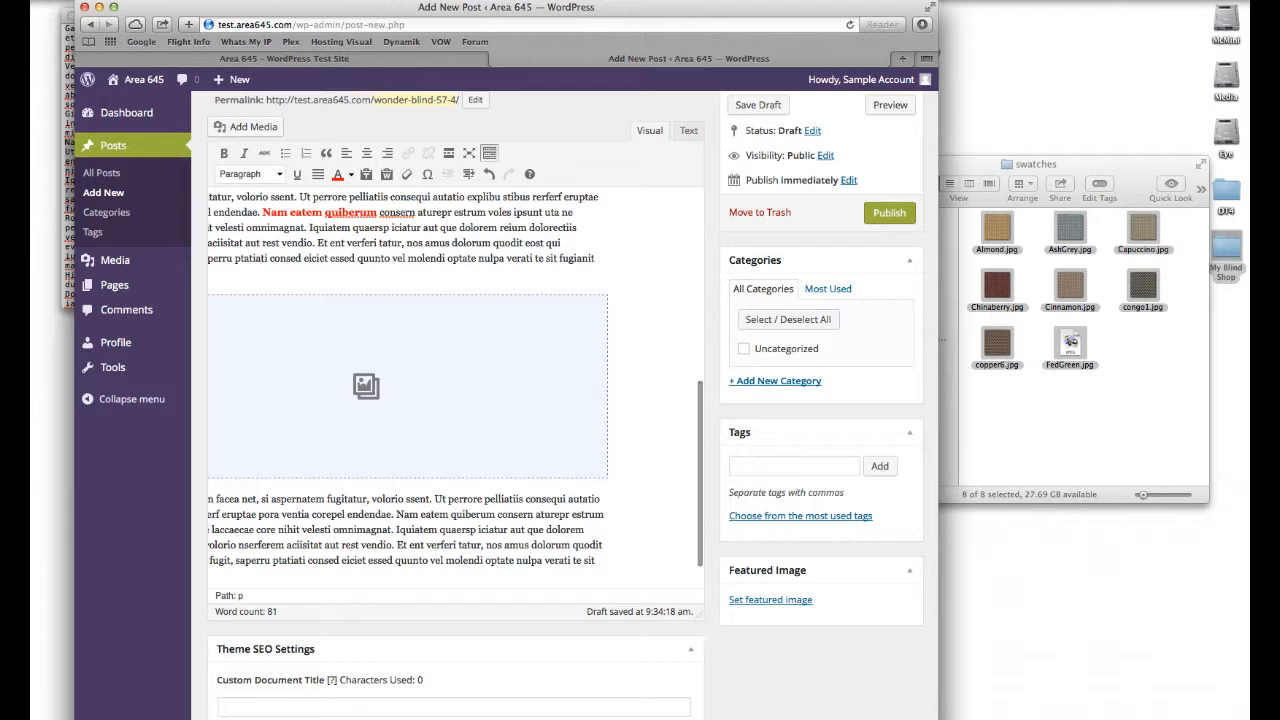
left_click_drag(376, 497, 131, 490)
key("BackSpace")
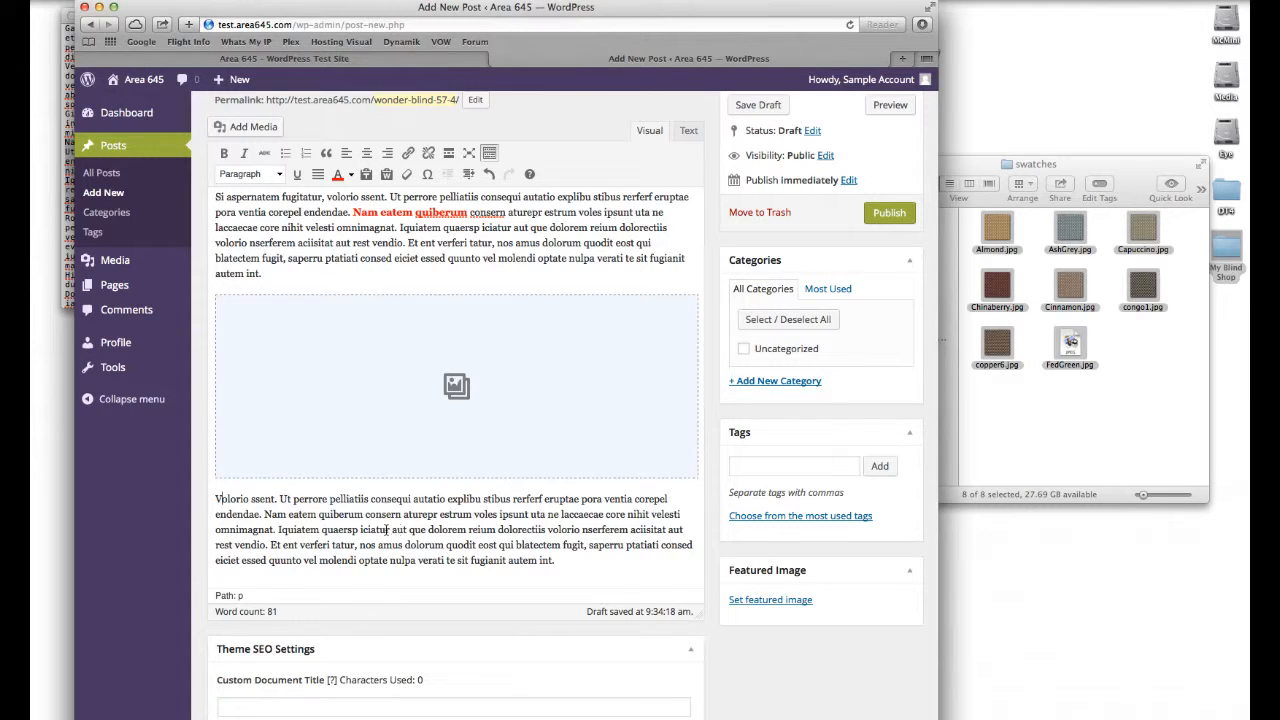
key("Delete")
type("V")
Step: Split the pasted text into several short paragraphs
left_click(532, 514)
key("Return")
key("Return")
key("BackSpace")
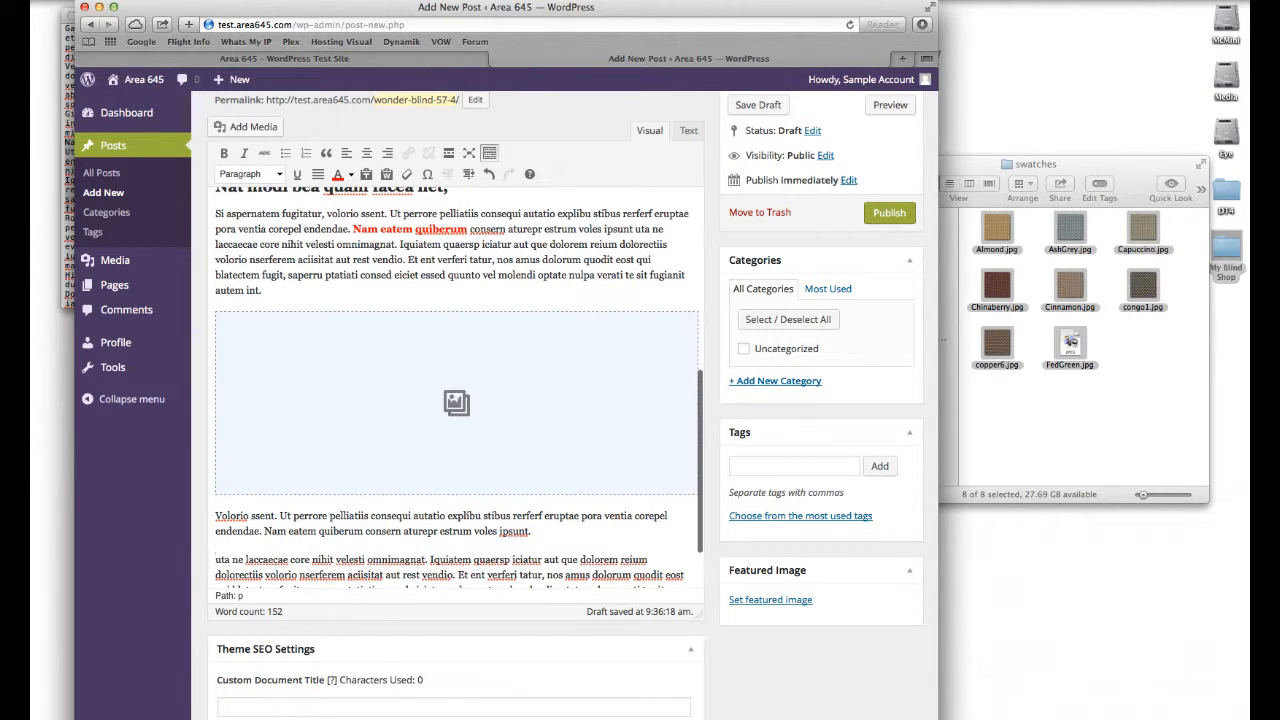
left_click(314, 561)
key("Return")
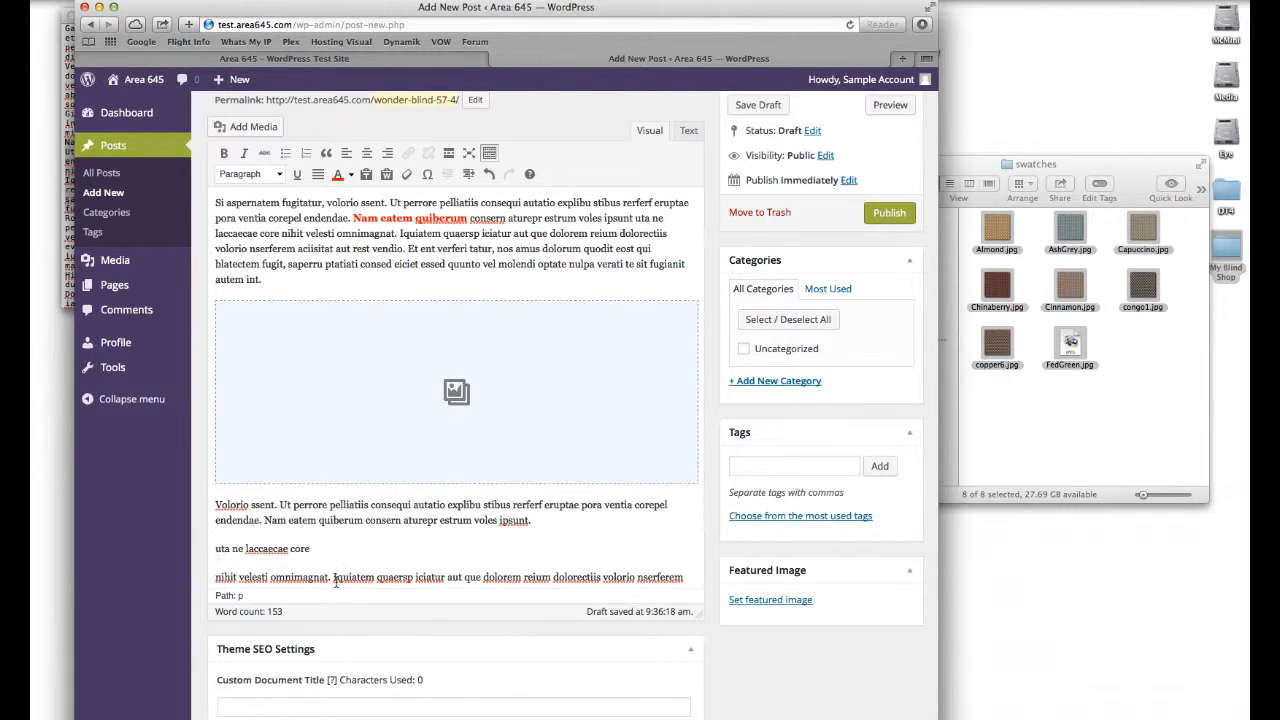
left_click(333, 578)
key("Return")
left_click(363, 578)
key("Return")
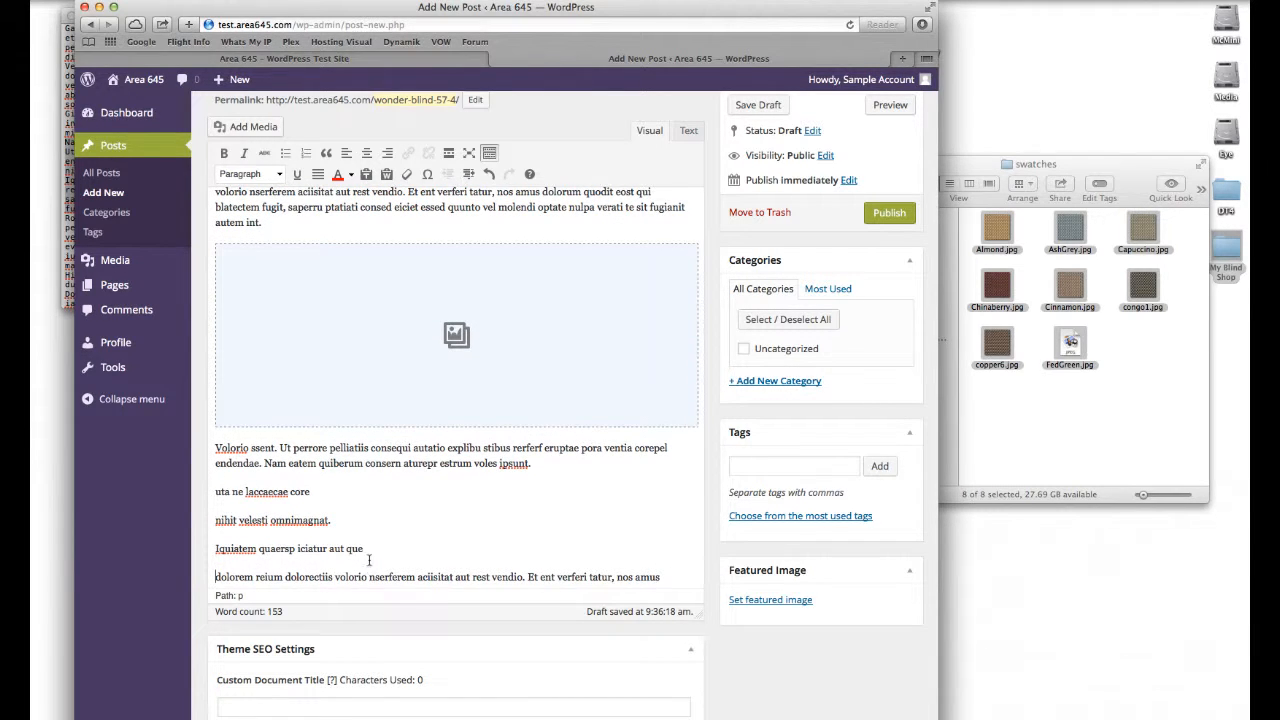
Step: Format the three short paragraphs below the gallery as a bulleted list
left_click_drag(363, 549, 214, 489)
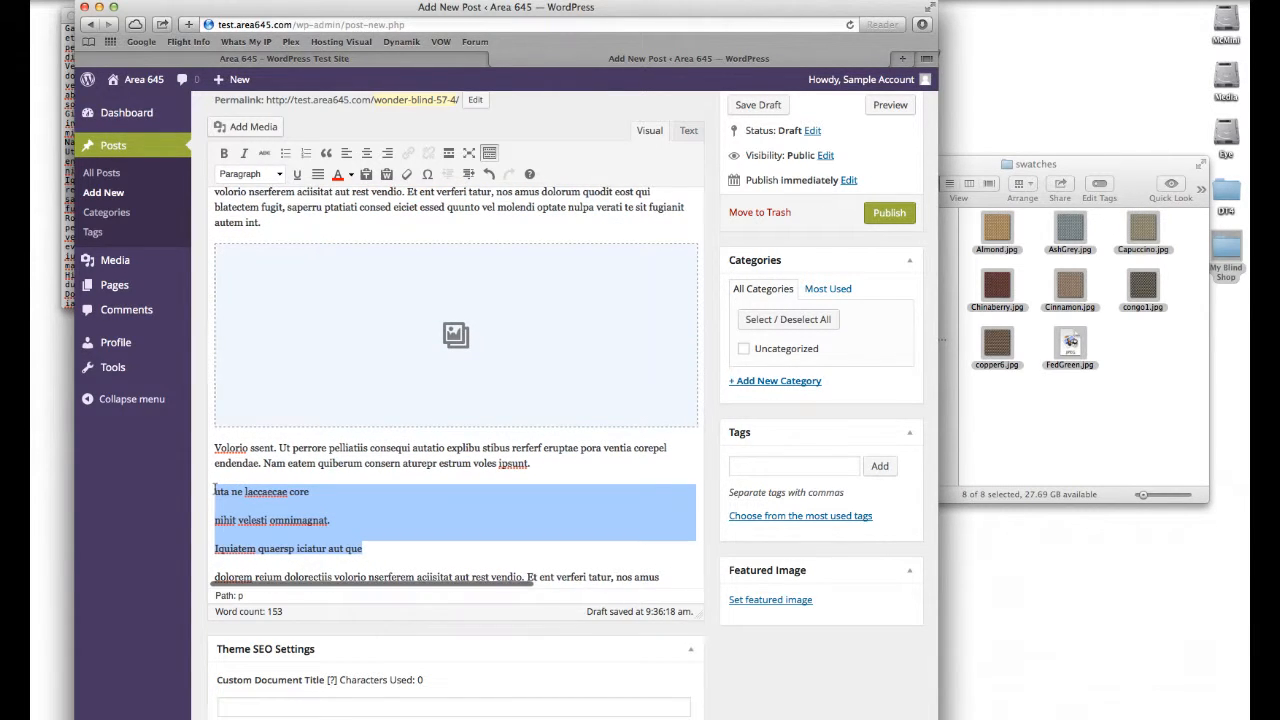
left_click(285, 154)
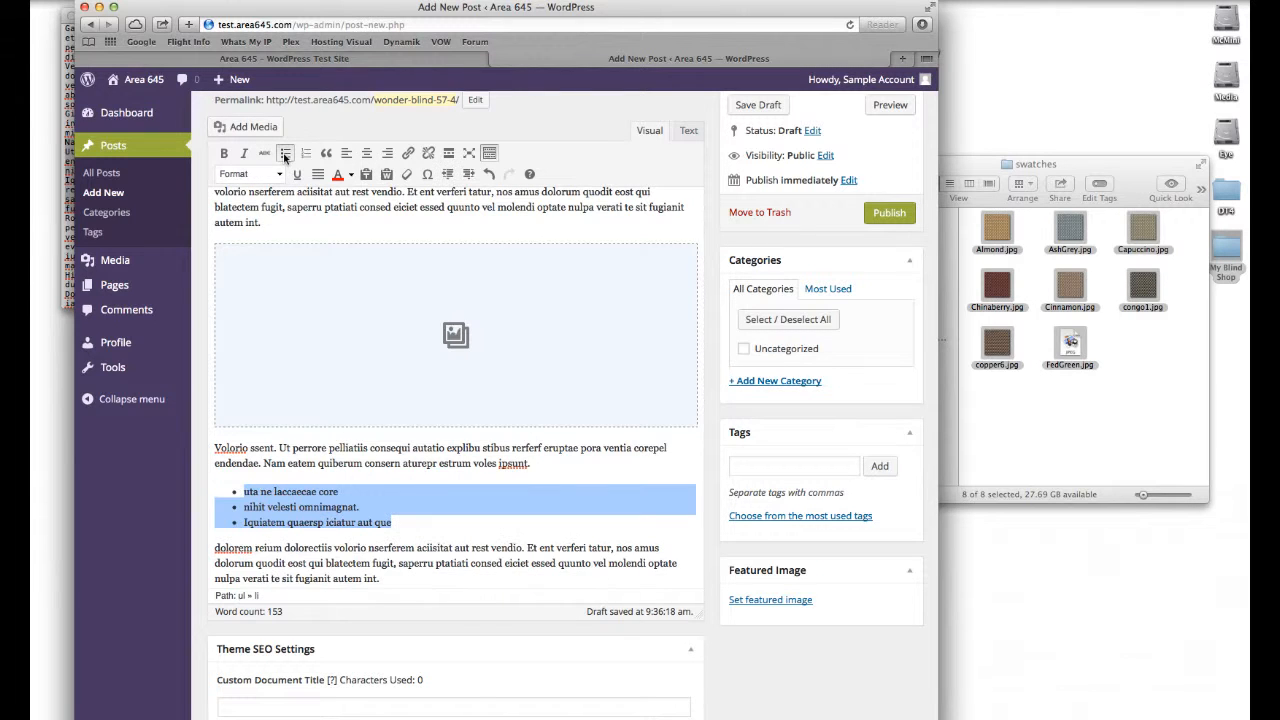
left_click(307, 153)
left_click(285, 153)
left_click(444, 488)
Step: Add a new category named "Wonder Blind Range" to the post
scroll(440, 487, "up", 3)
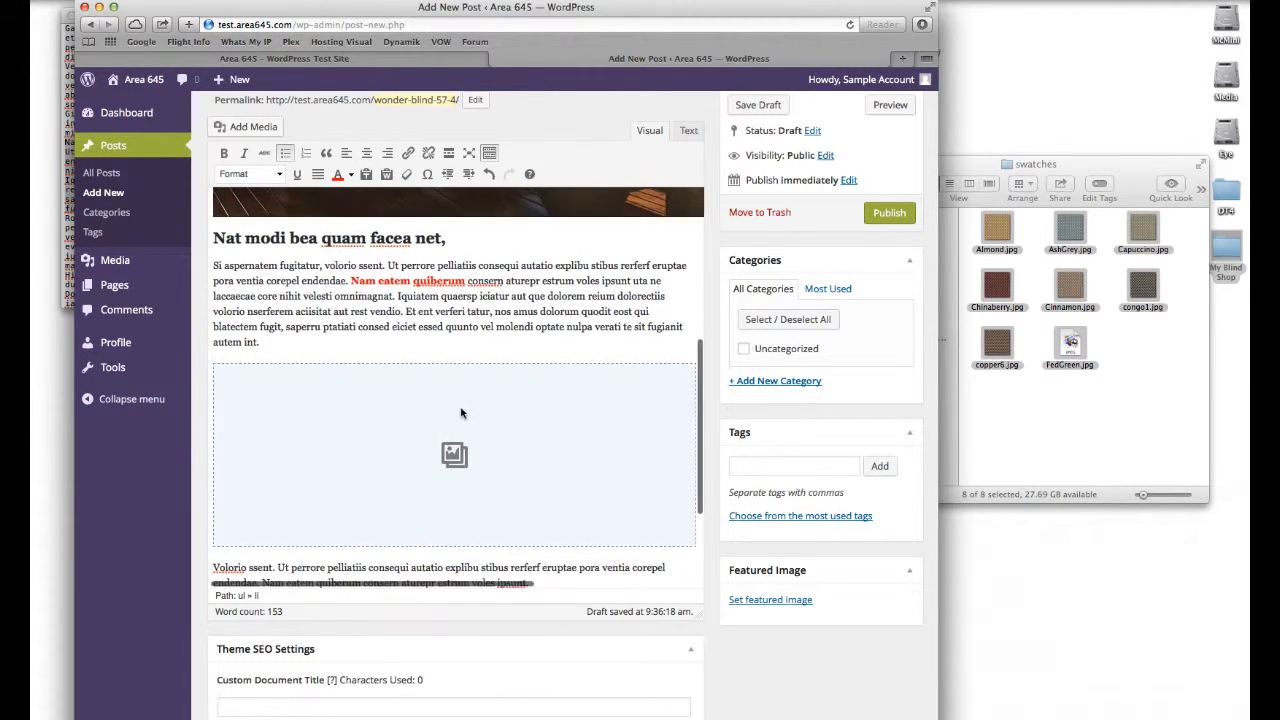
scroll(461, 410, "up", 1)
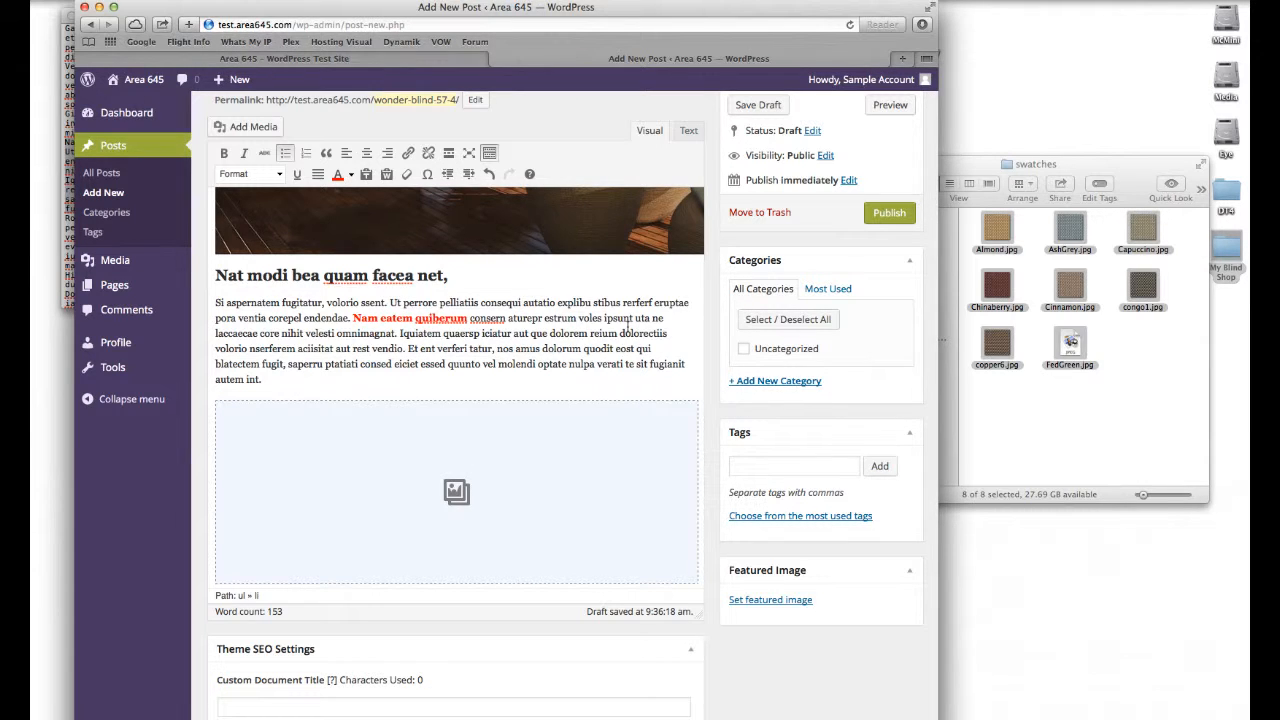
left_click(803, 381)
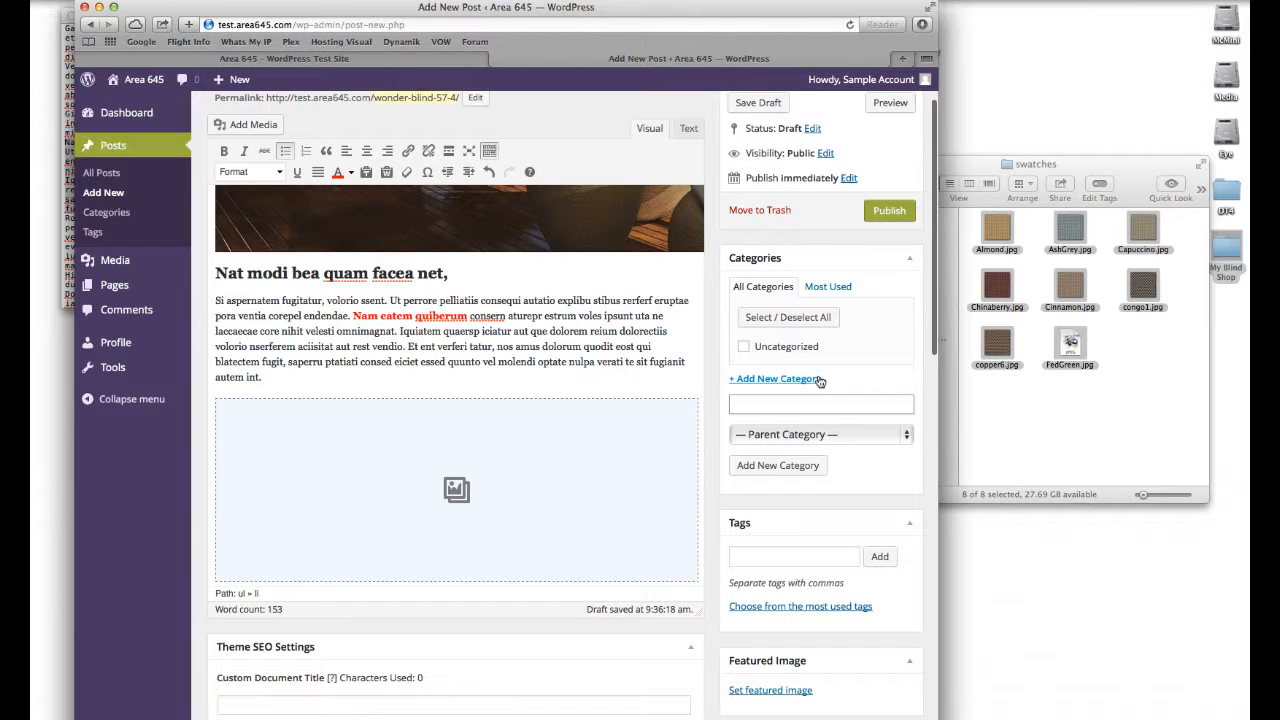
type("Wonder Blind Range")
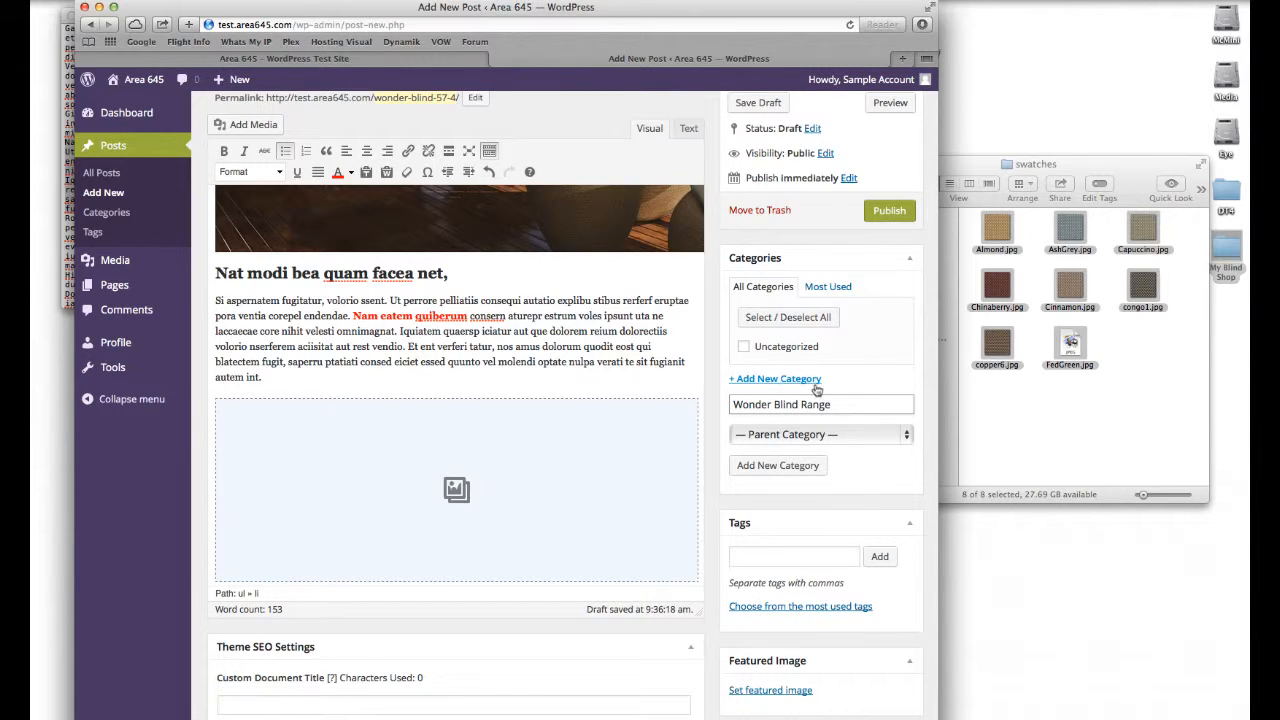
left_click(765, 466)
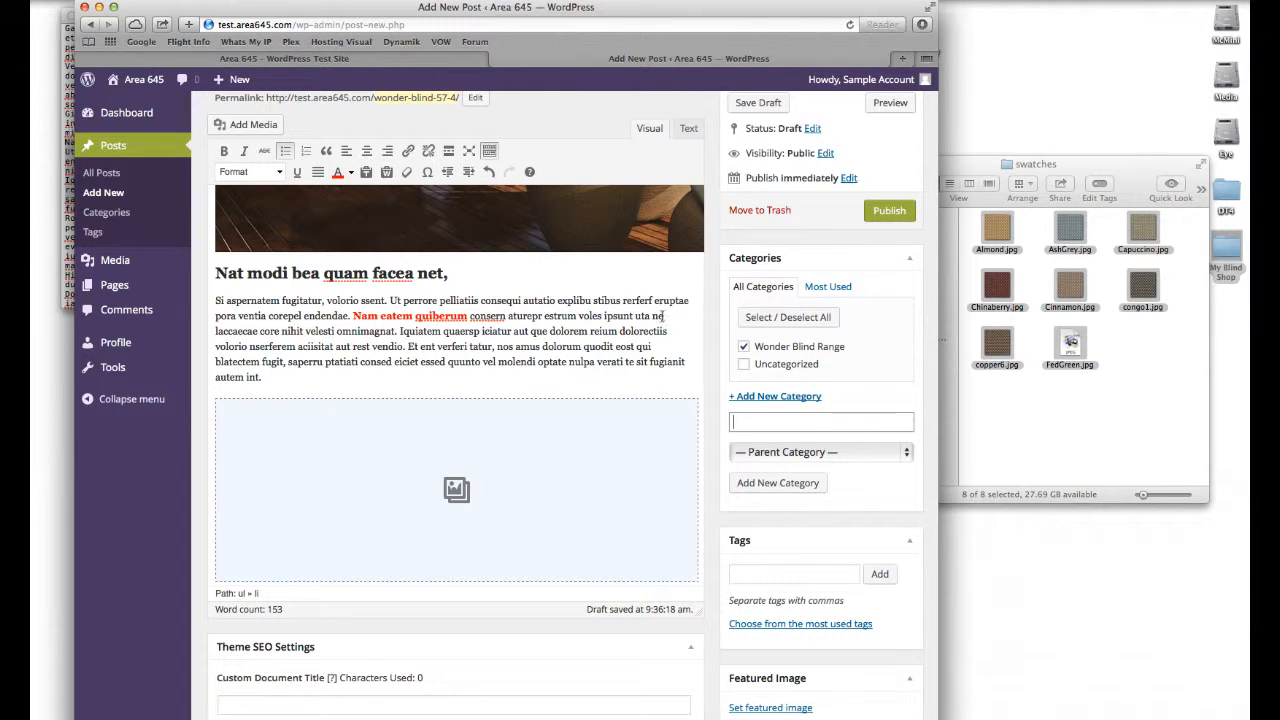
Step: Publish the post
scroll(708, 309, "down", 15)
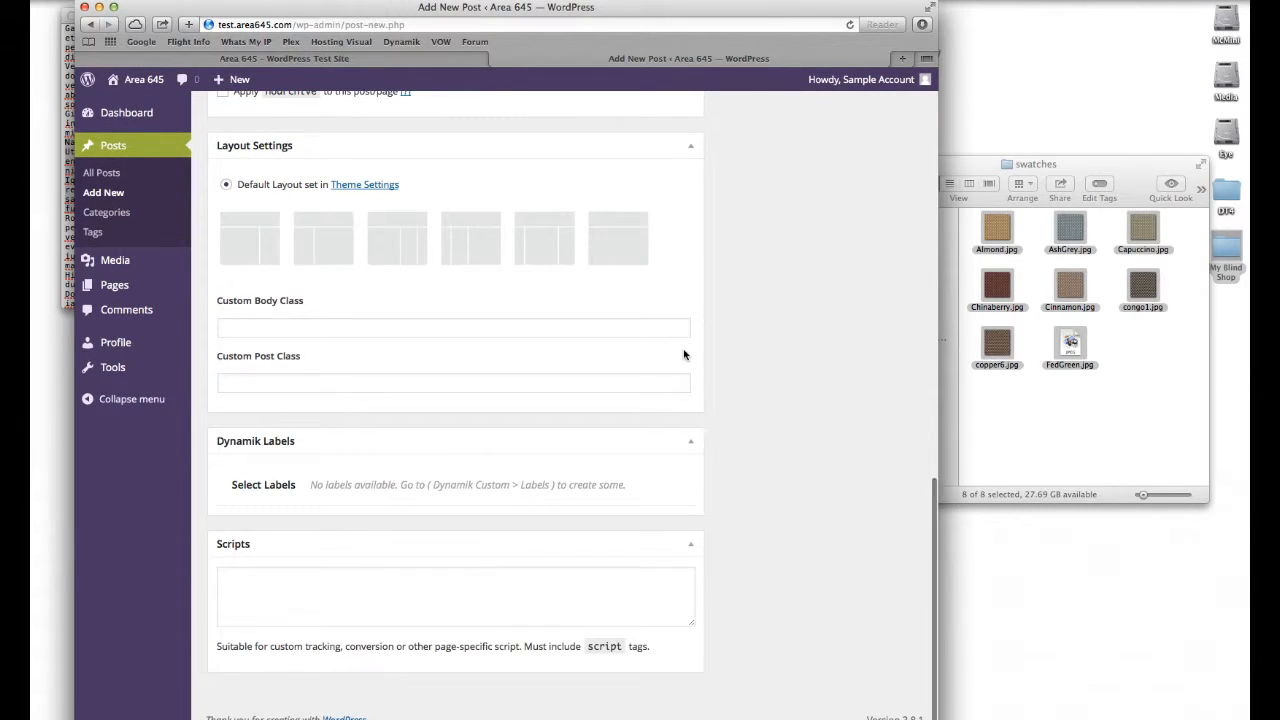
scroll(683, 348, "up", 10)
scroll(683, 352, "up", 3)
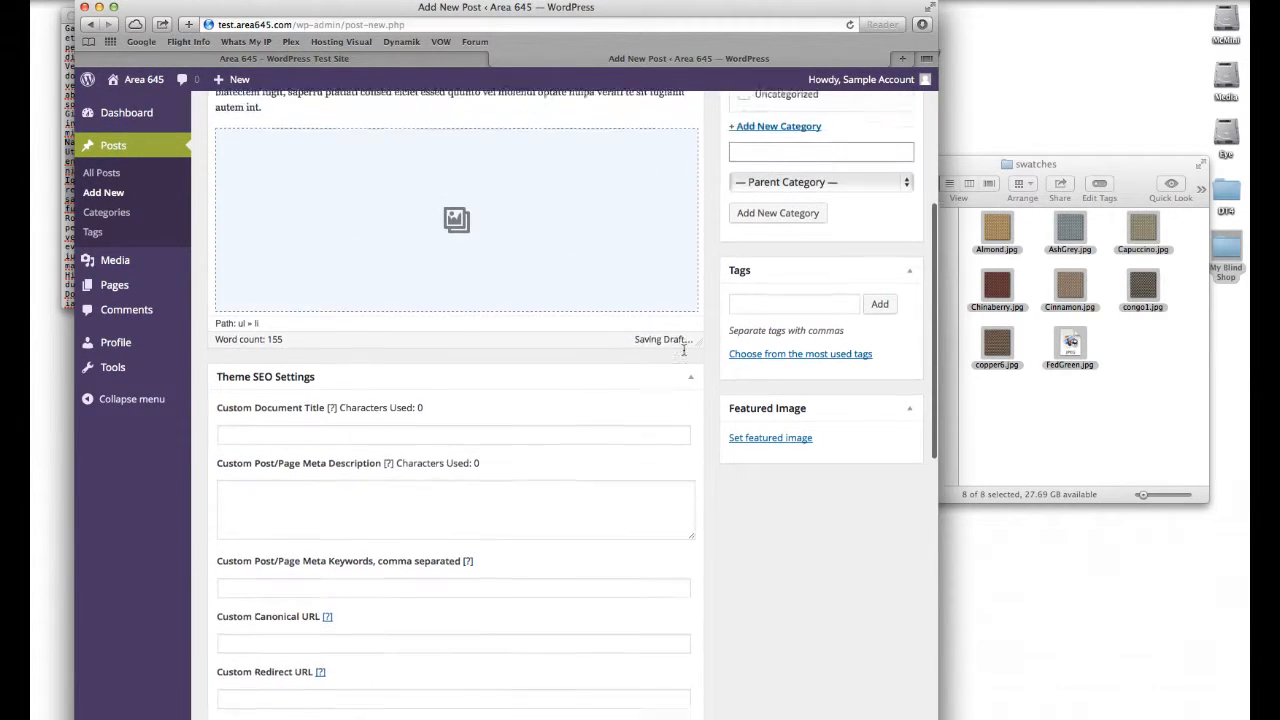
scroll(683, 350, "down", 1)
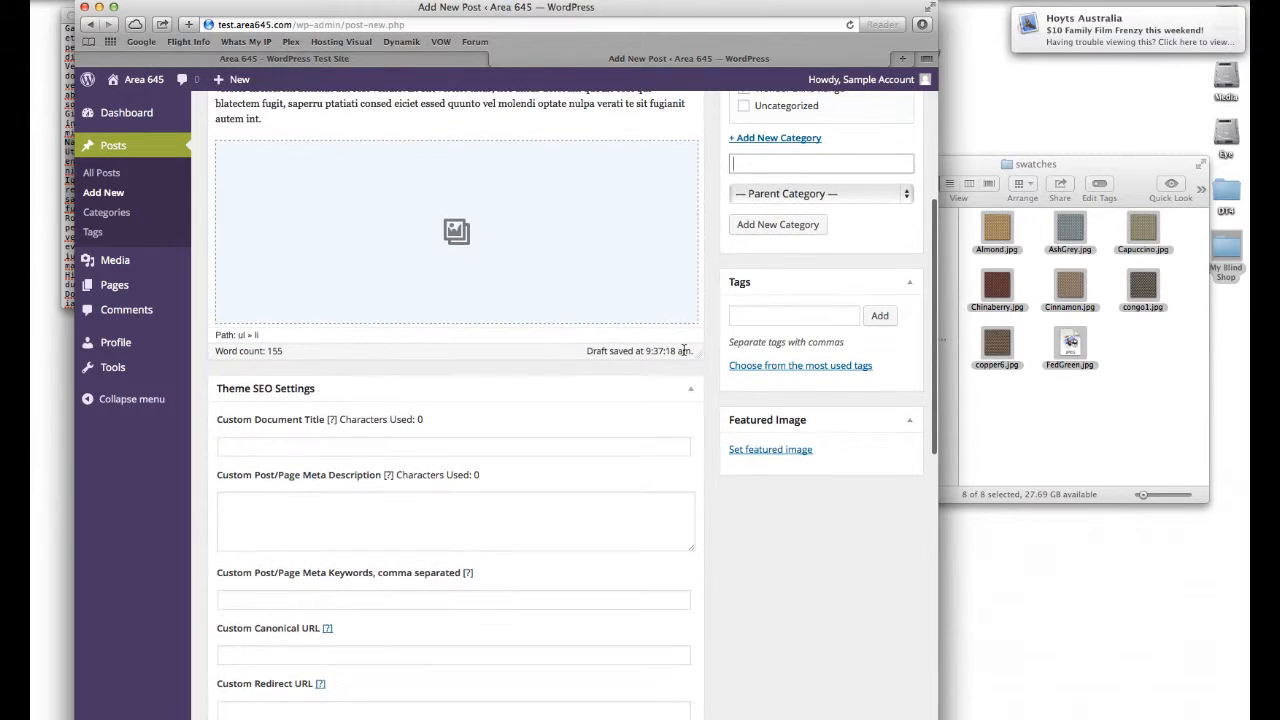
scroll(683, 350, "down", 3)
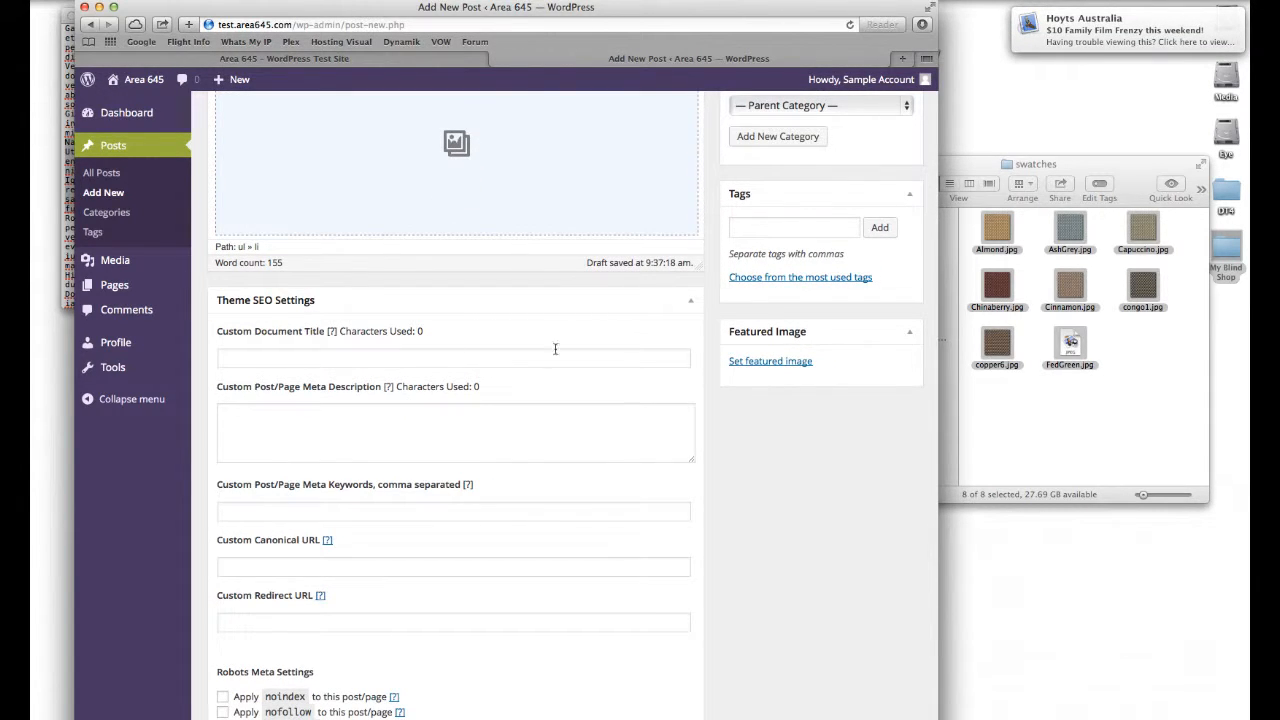
scroll(238, 300, "down", 1)
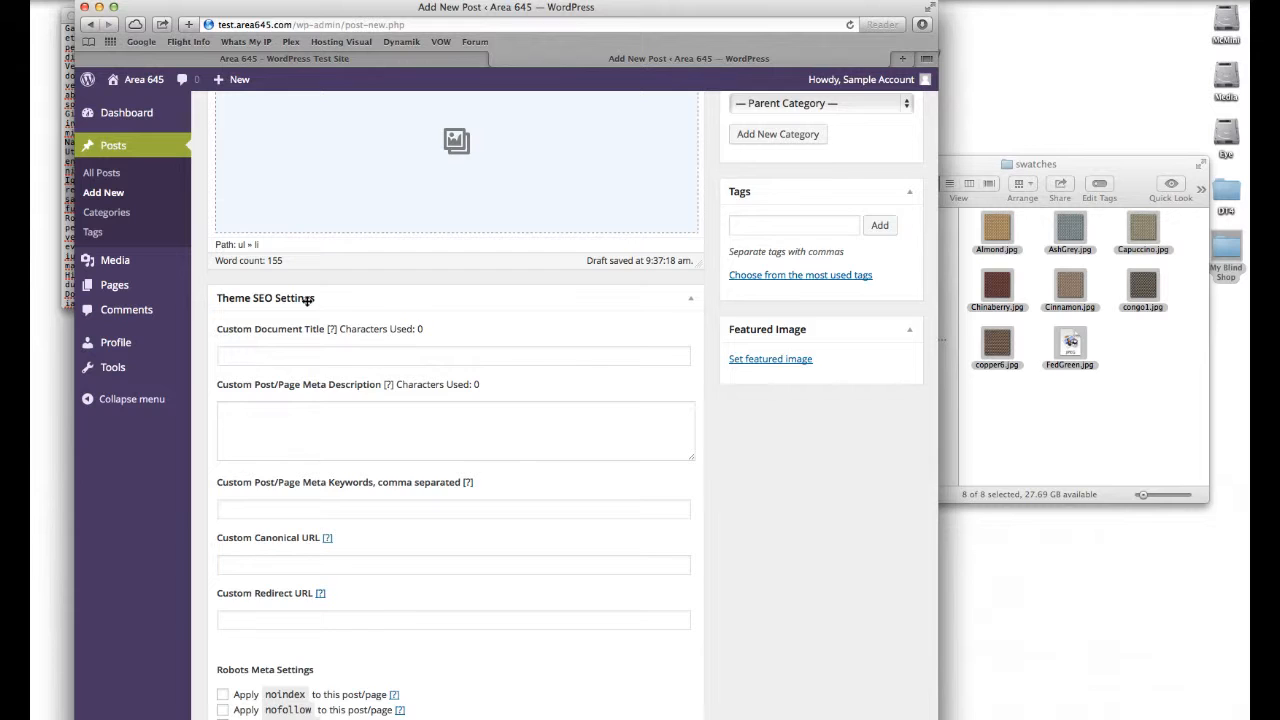
scroll(400, 300, "down", 1)
scroll(443, 300, "up", 10)
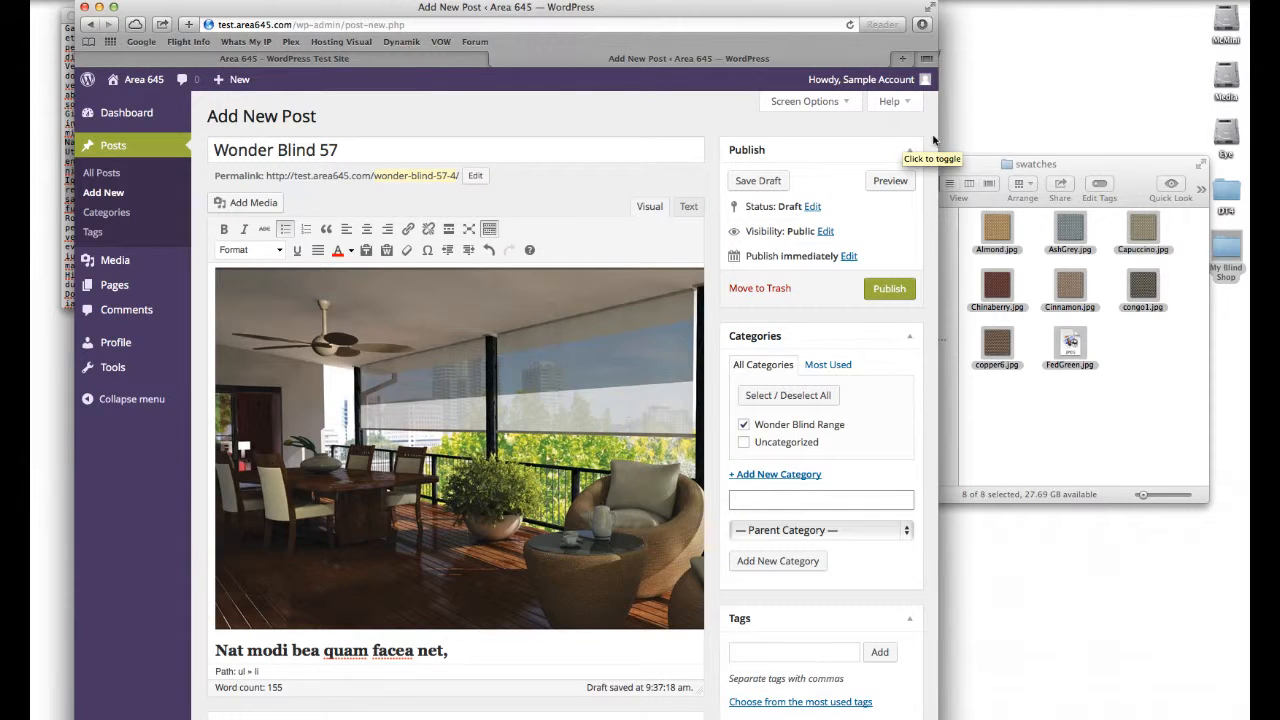
scroll(933, 140, "down", 1)
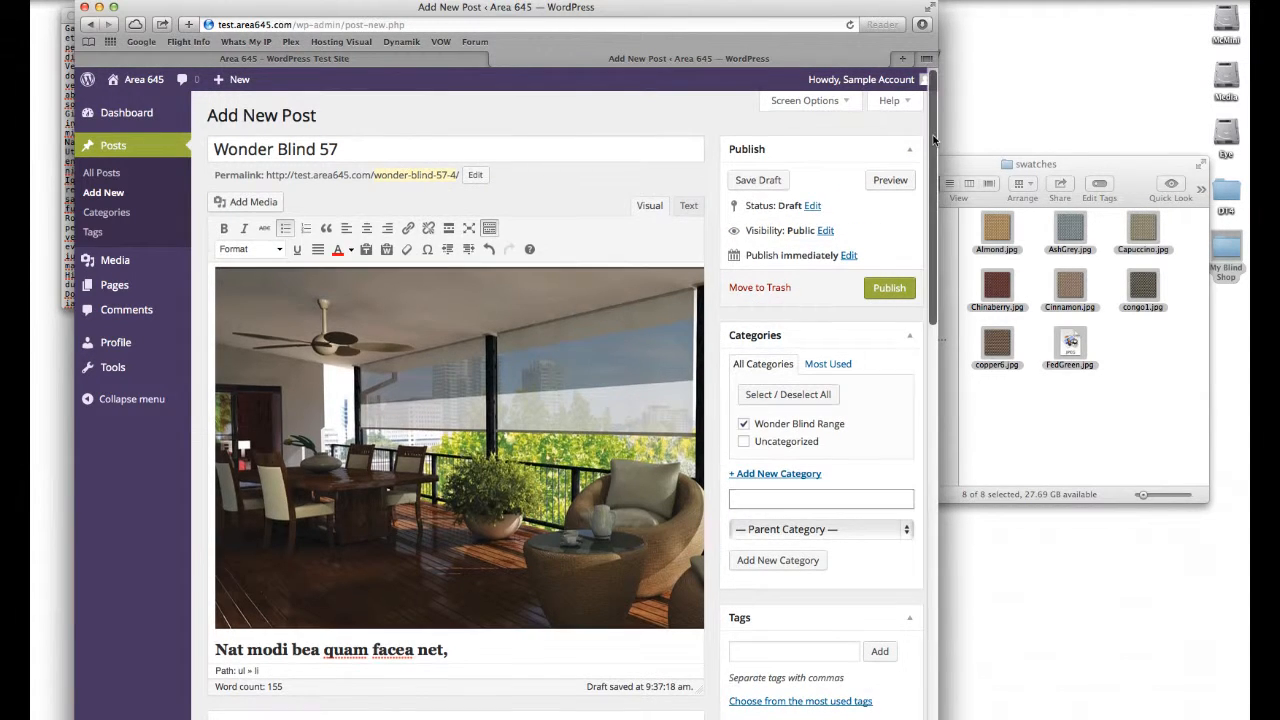
left_click(890, 290)
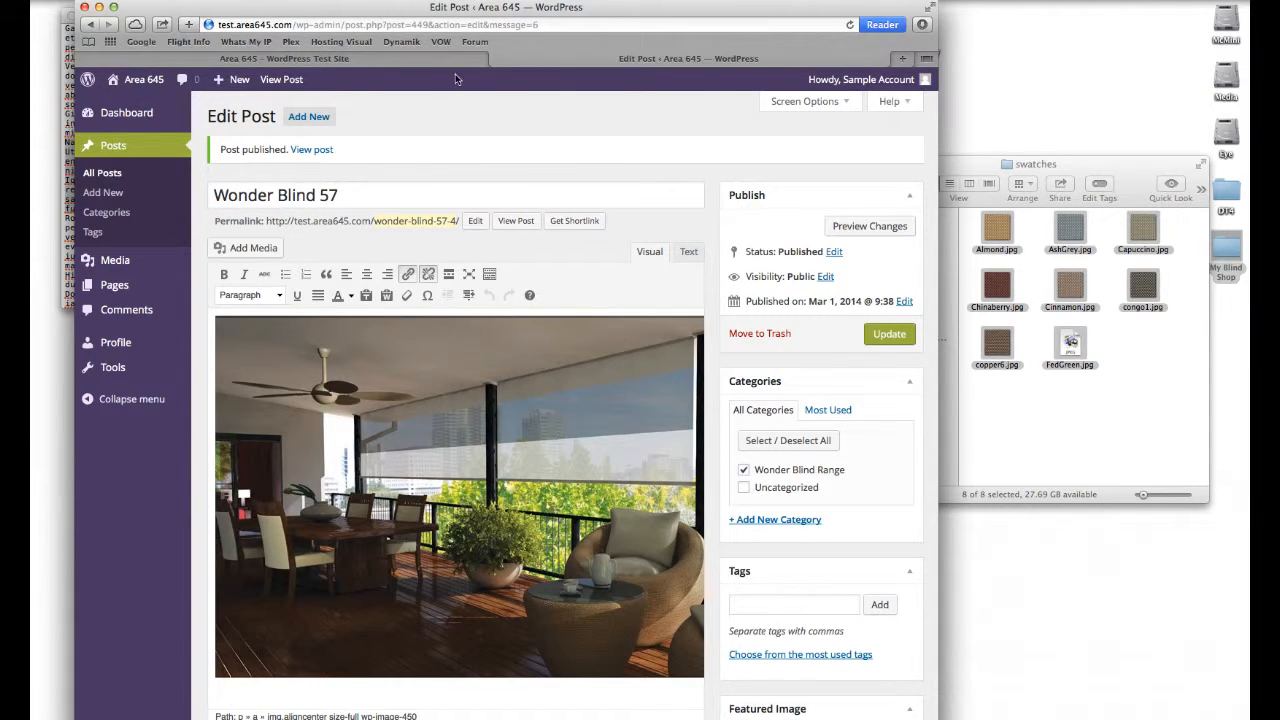
Step: Reload the site's home page in the other tab and scroll through the published post and its gallery
left_click(365, 59)
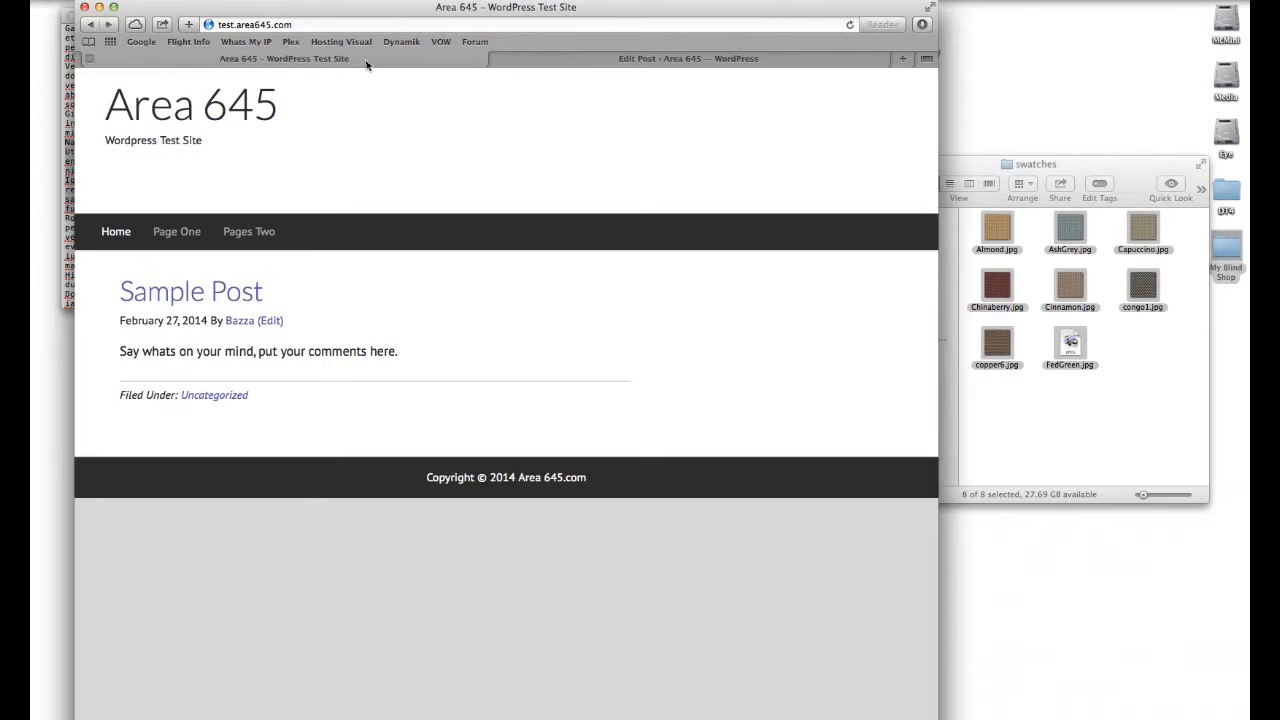
left_click(850, 26)
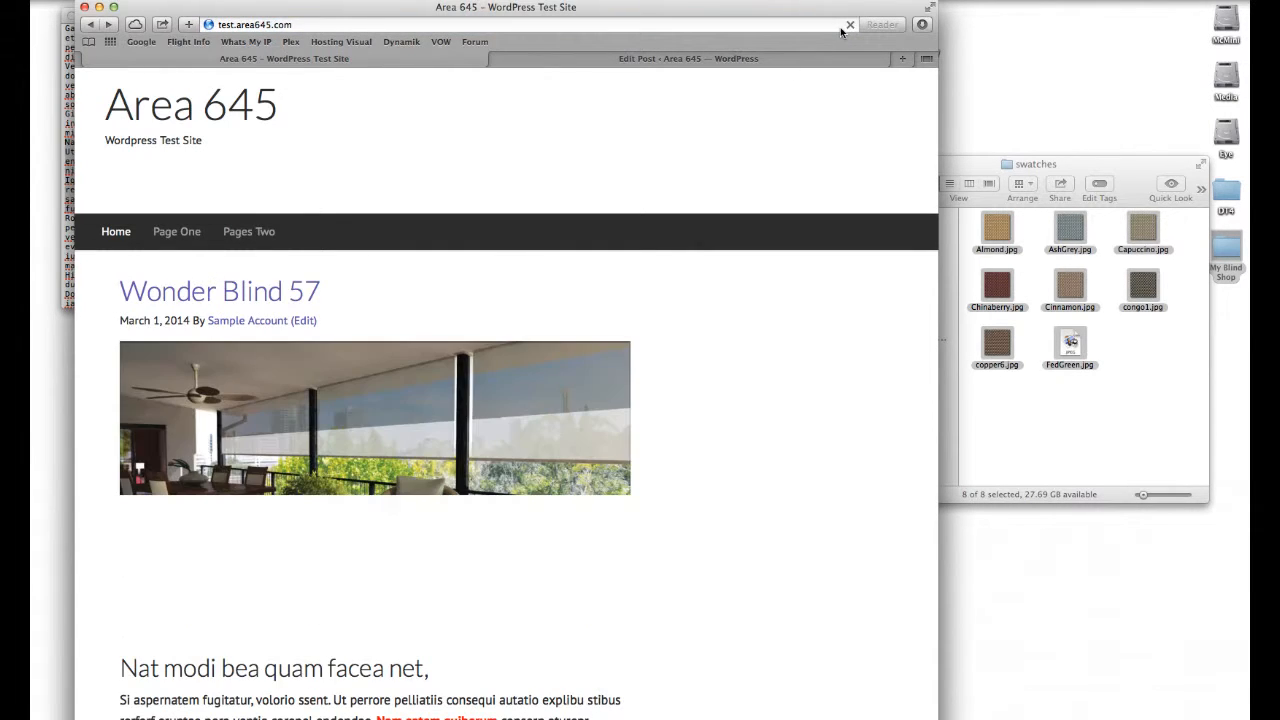
scroll(740, 195, "down", 3)
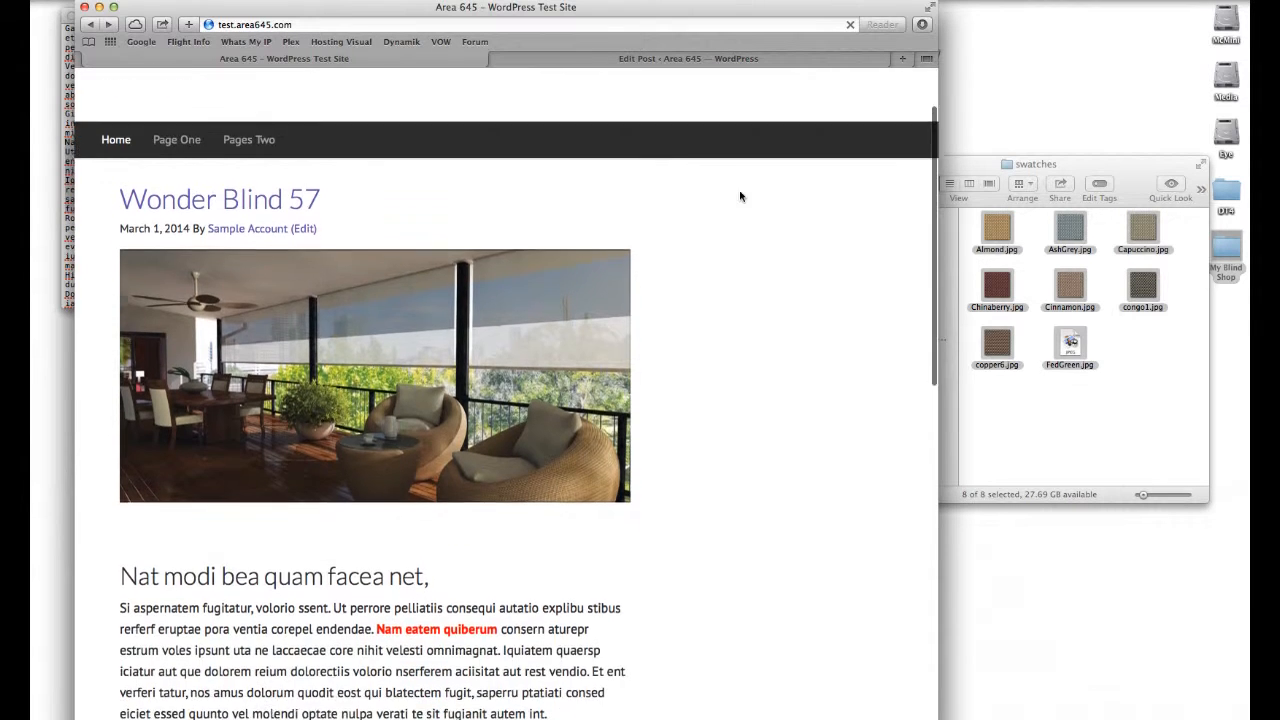
scroll(740, 196, "down", 2)
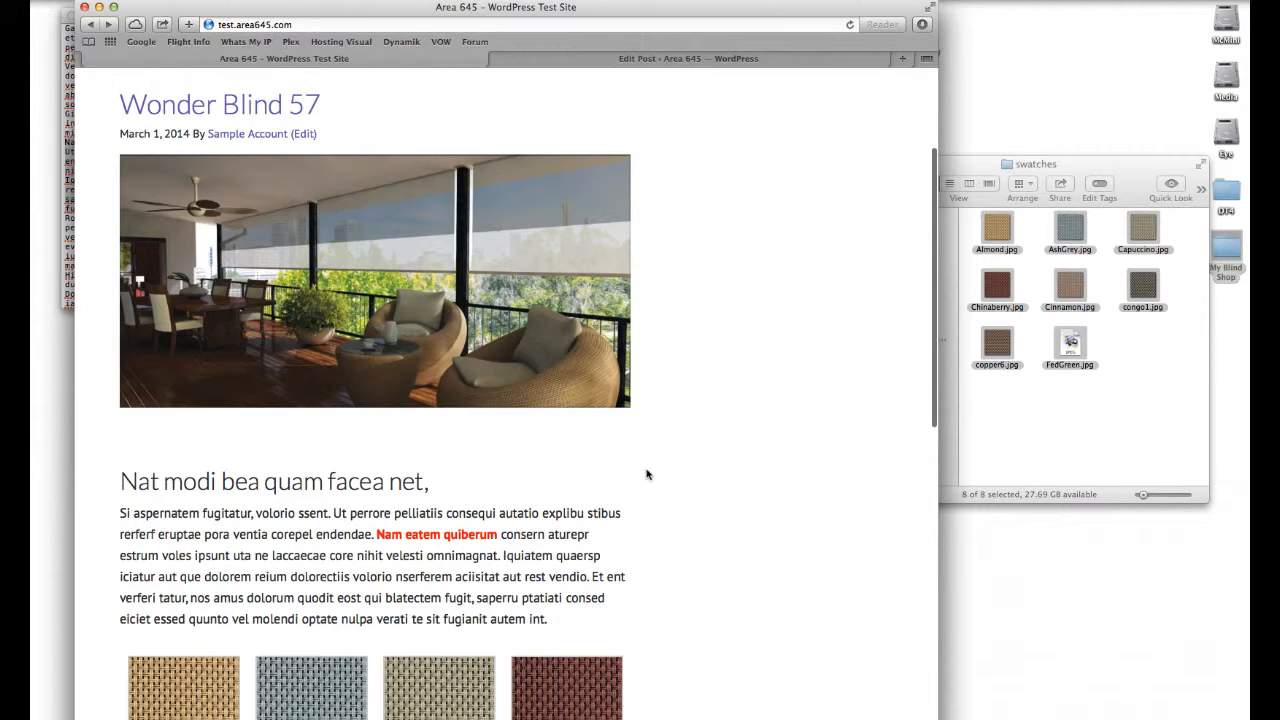
scroll(811, 236, "up", 5)
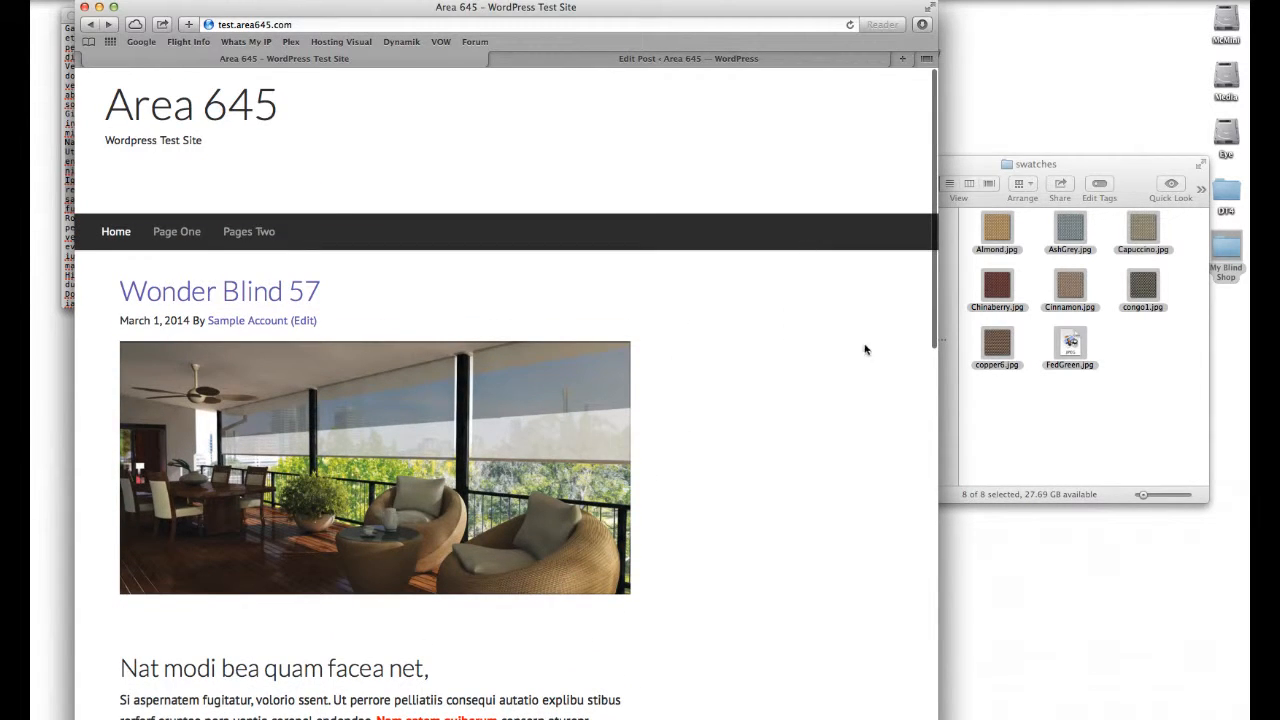
scroll(794, 428, "down", 2)
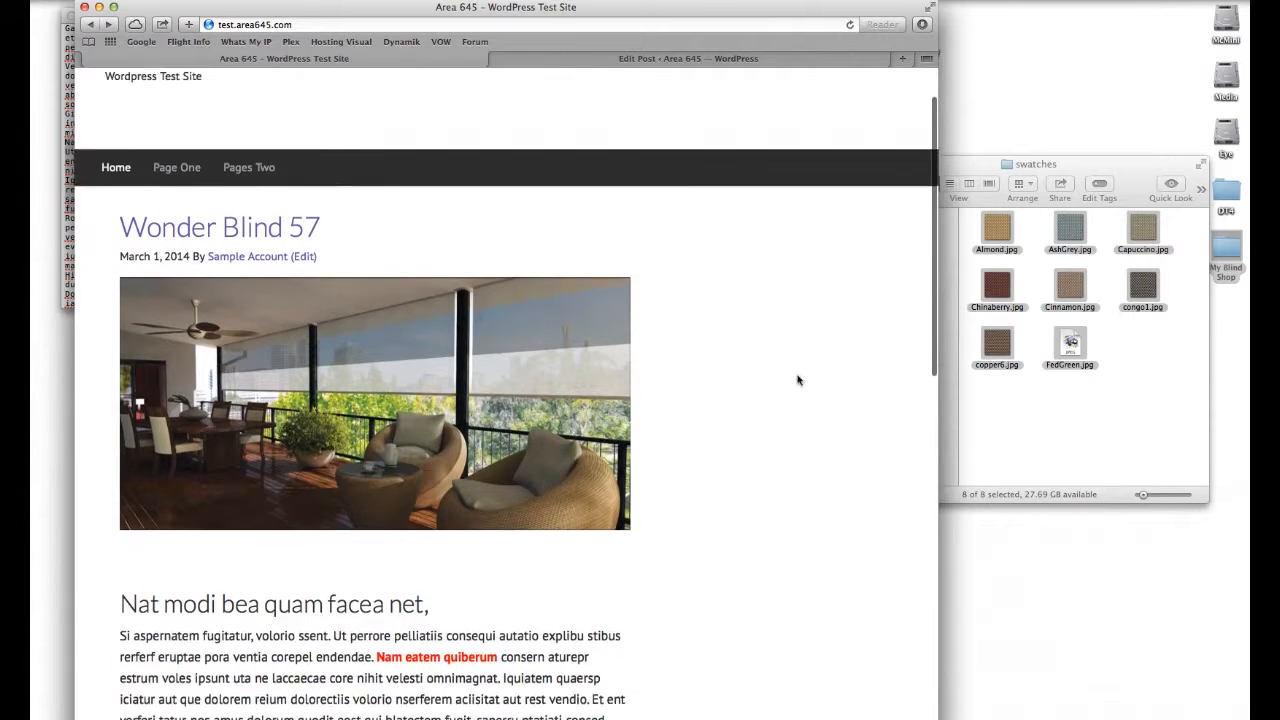
scroll(798, 380, "up", 2)
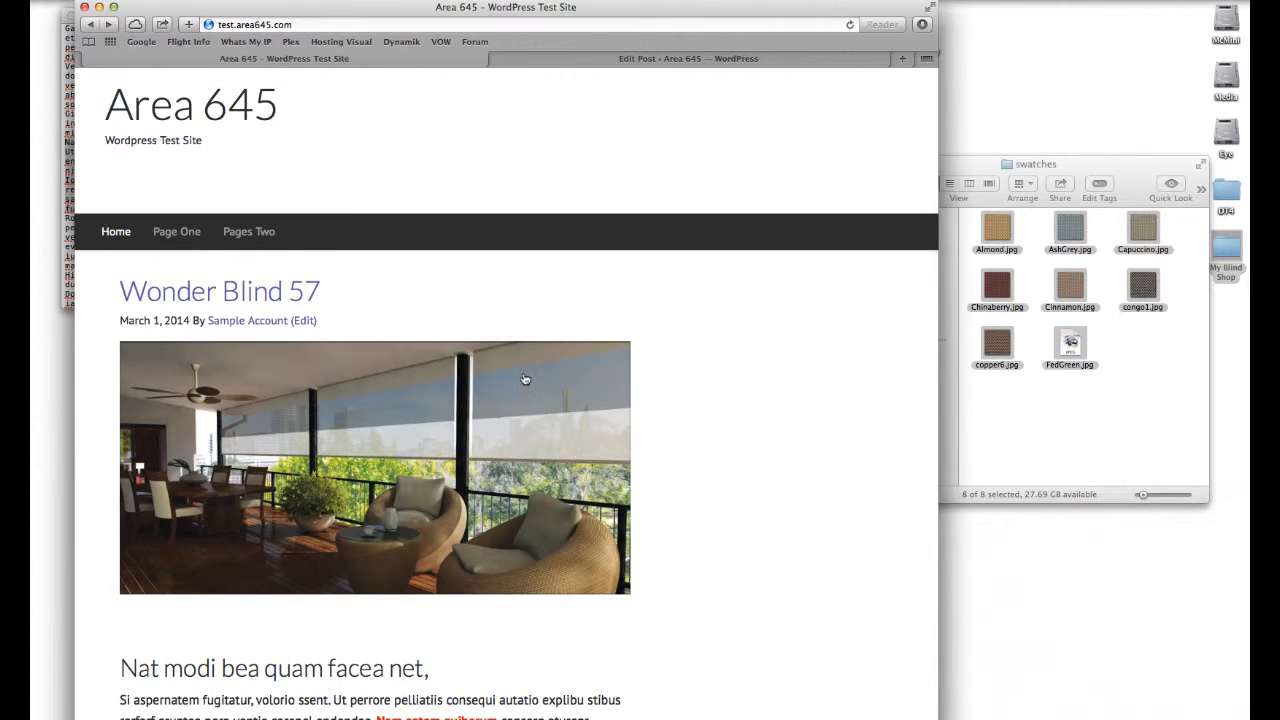
scroll(525, 379, "down", 4)
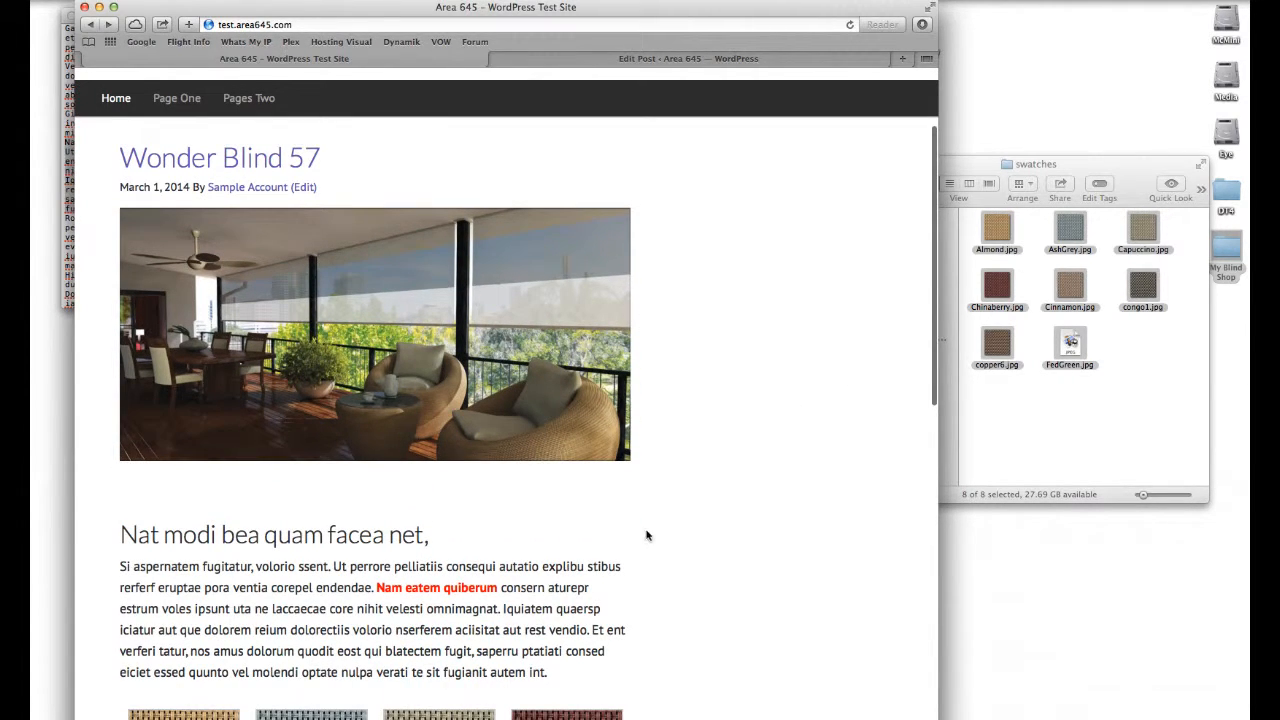
scroll(630, 400, "down", 4)
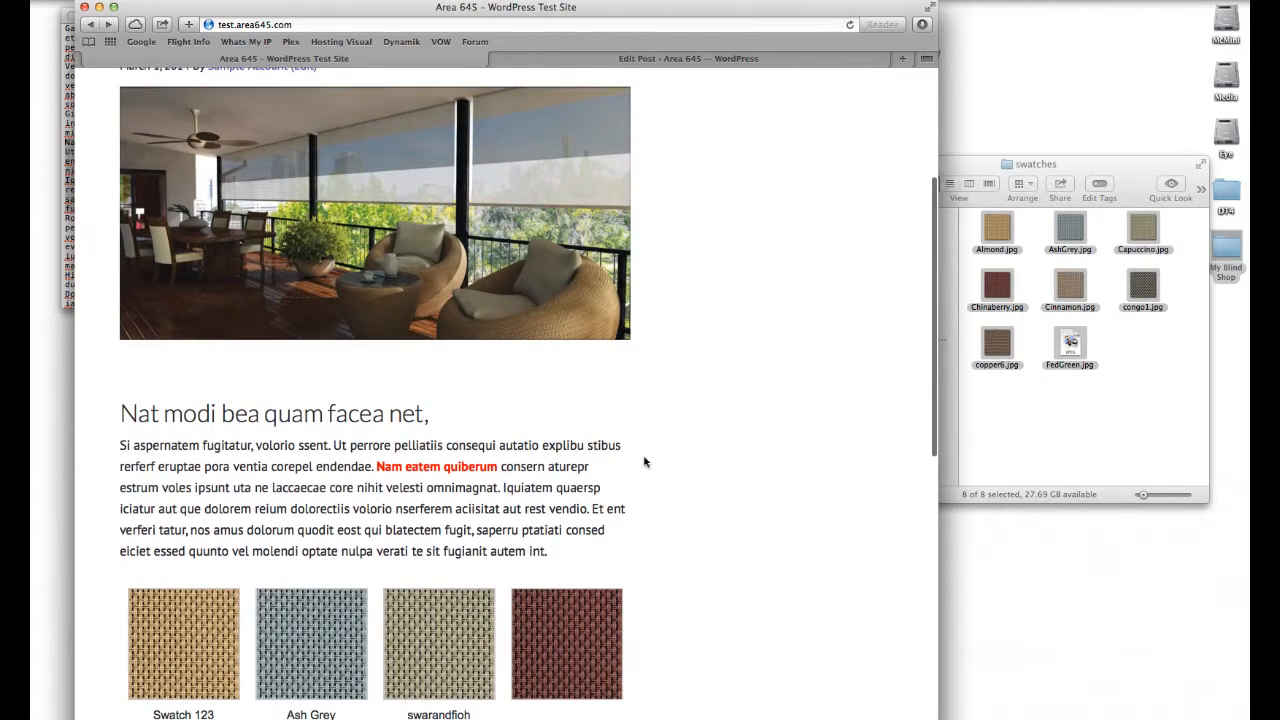
scroll(646, 458, "down", 8)
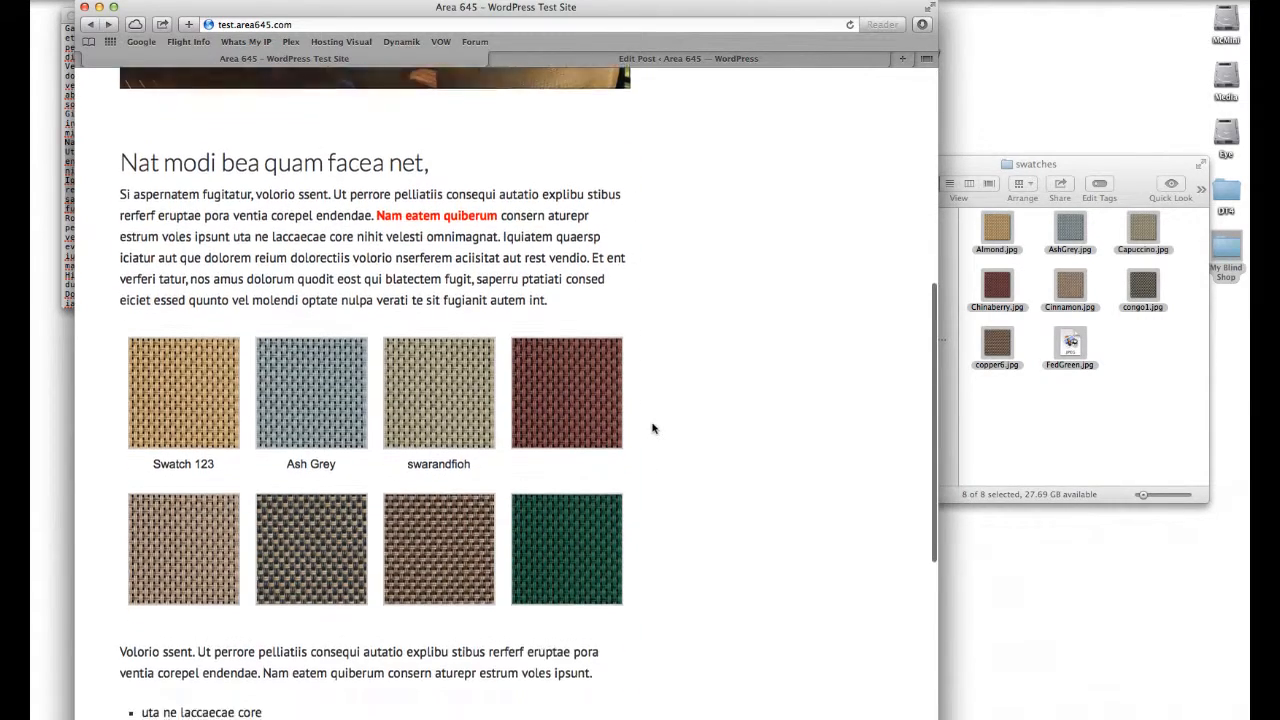
Step: Open the first swatch from the published post's gallery to see its attachment page, then return to the post
scroll(652, 428, "down", 1)
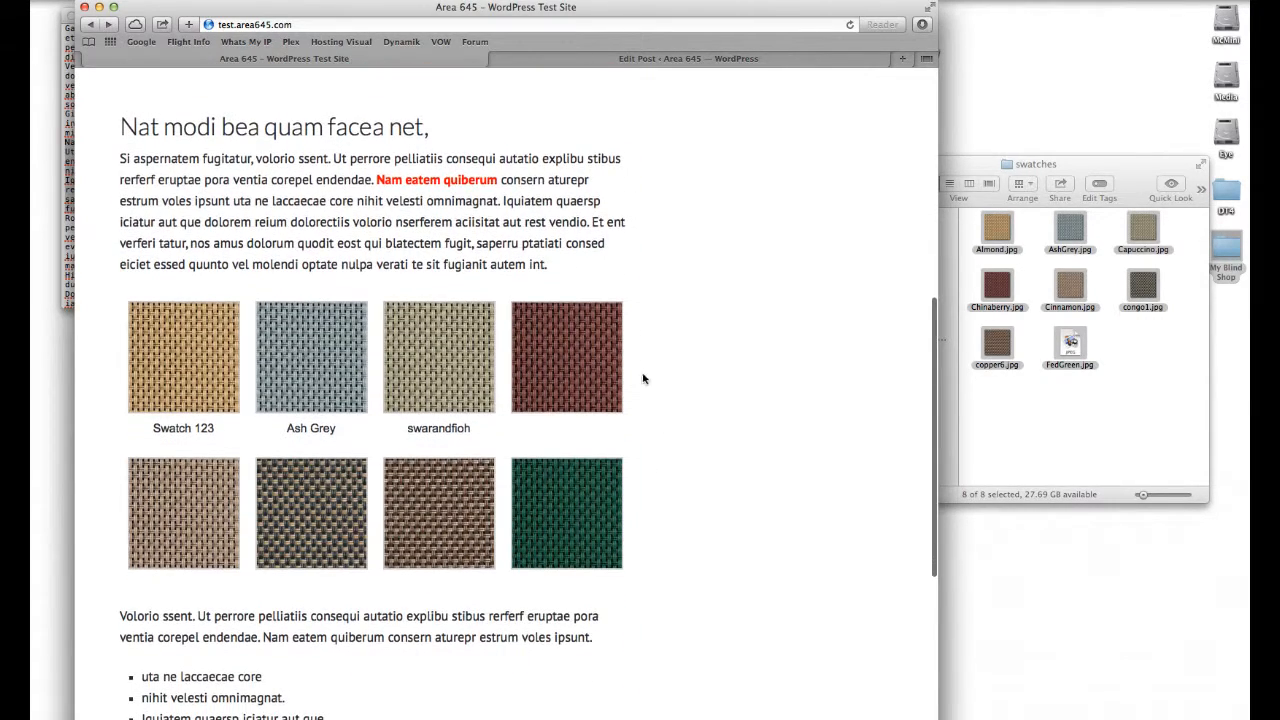
left_click(207, 349)
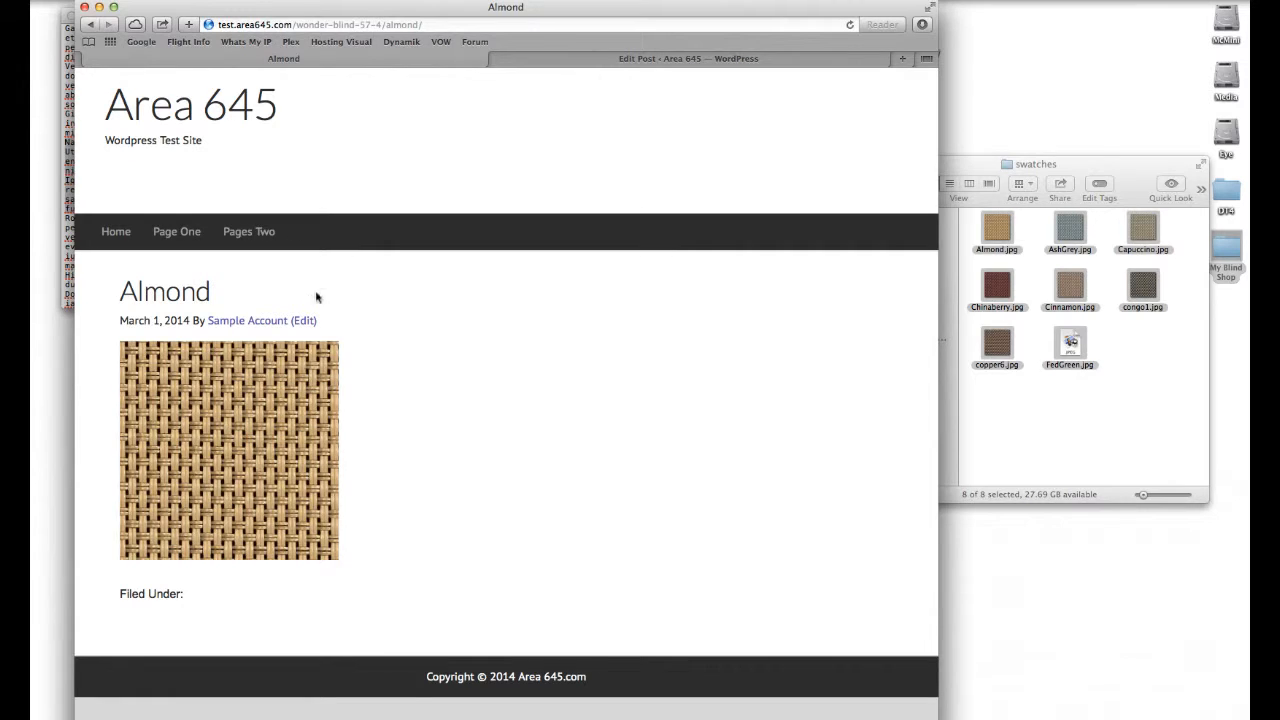
left_click(91, 24)
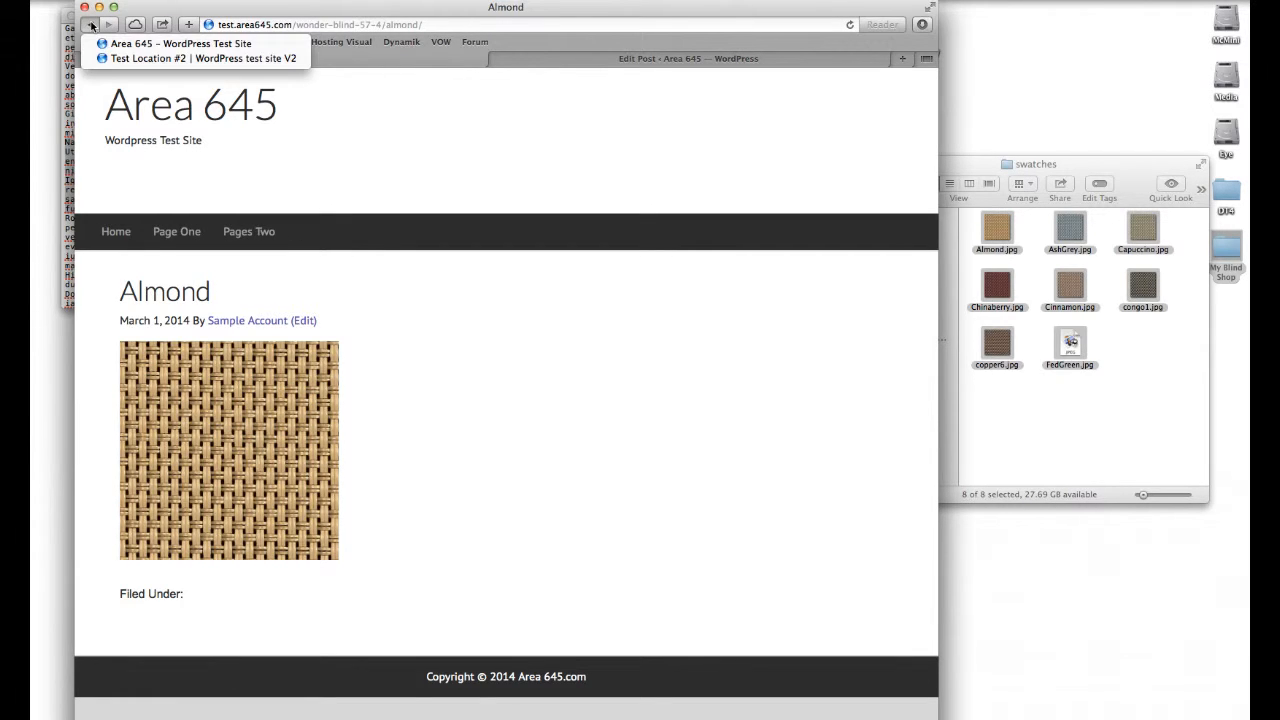
left_click(91, 26)
left_click(91, 24)
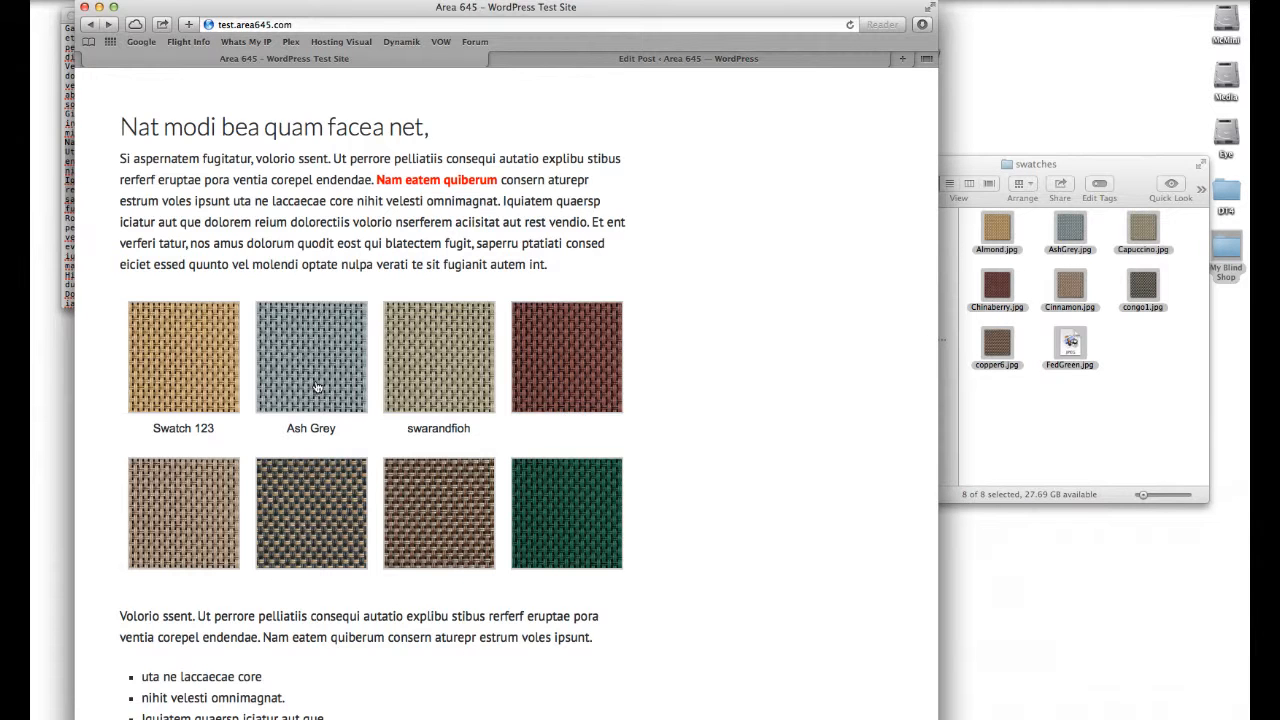
Step: In the post editor, edit the gallery, set its Link To option to None, and update the post
left_click(685, 60)
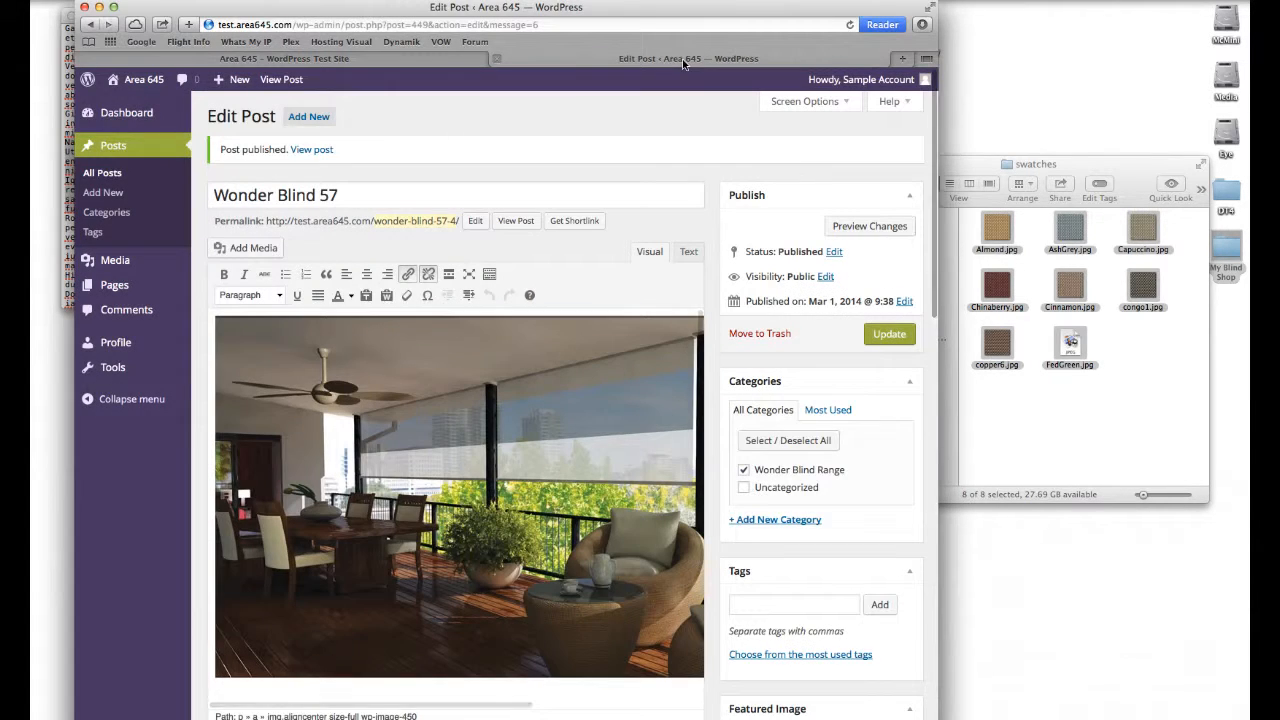
scroll(553, 187, "down", 10)
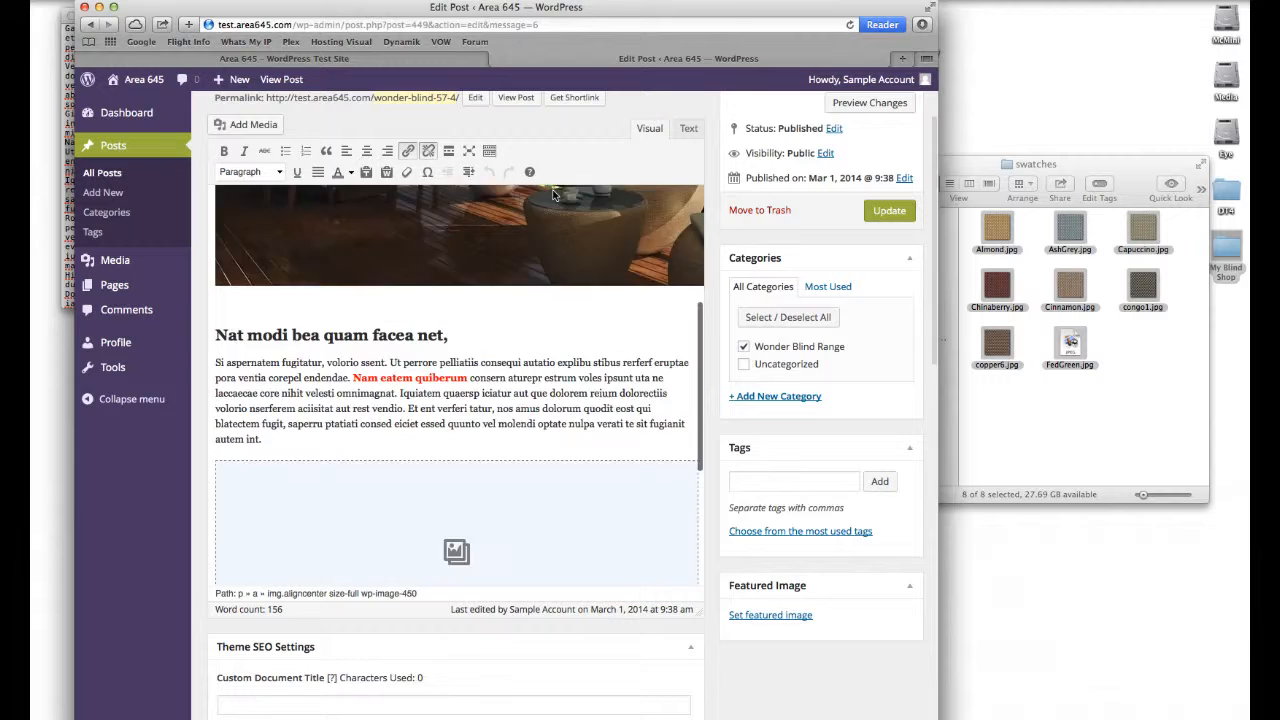
left_click(572, 288)
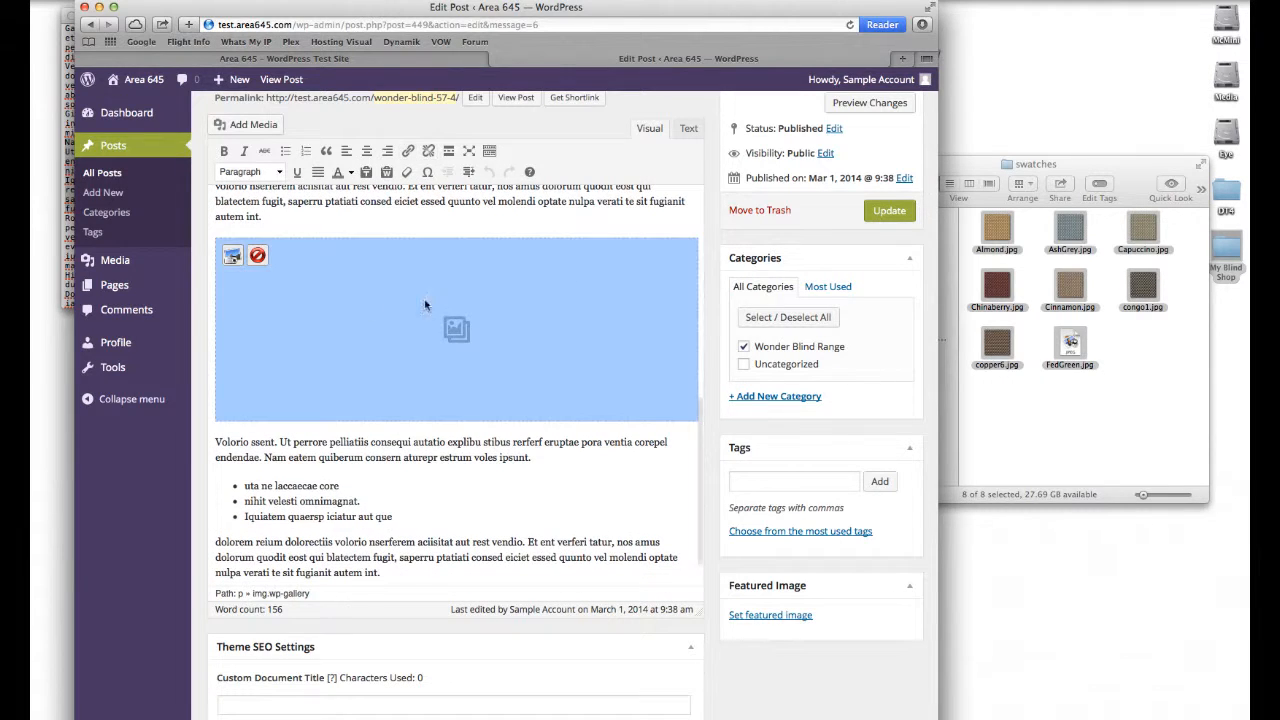
left_click(225, 255)
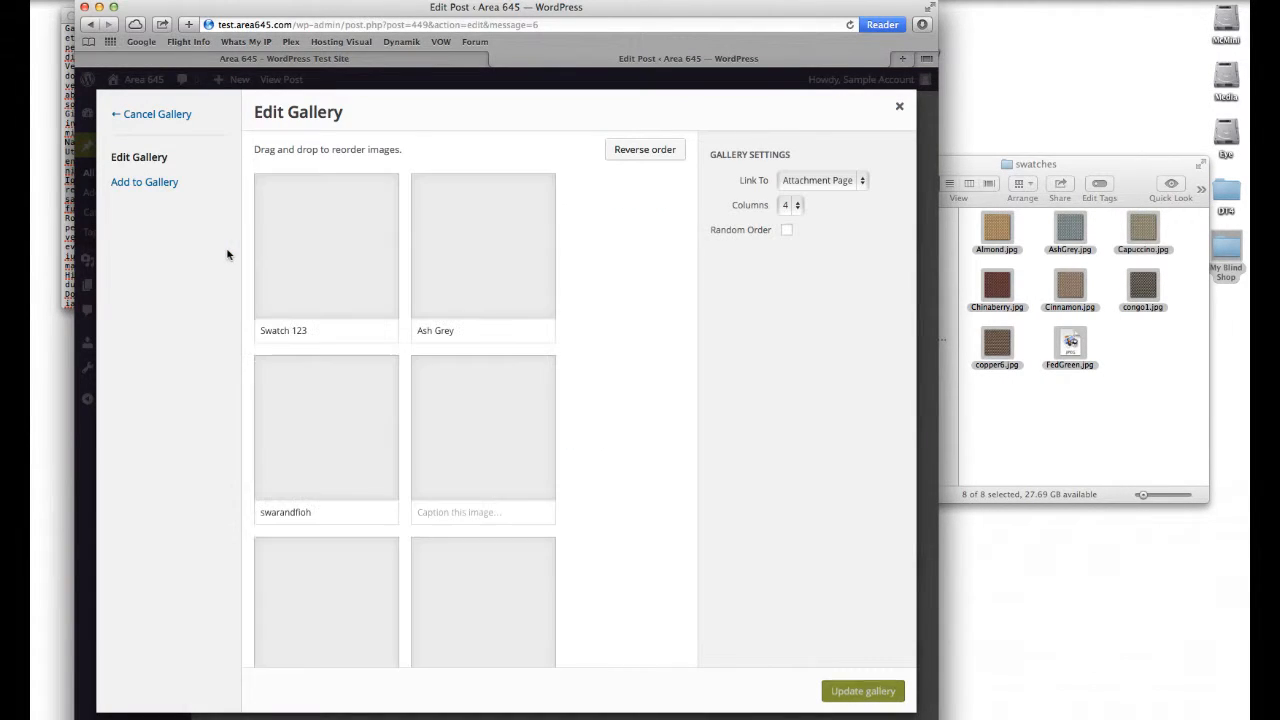
left_click(830, 180)
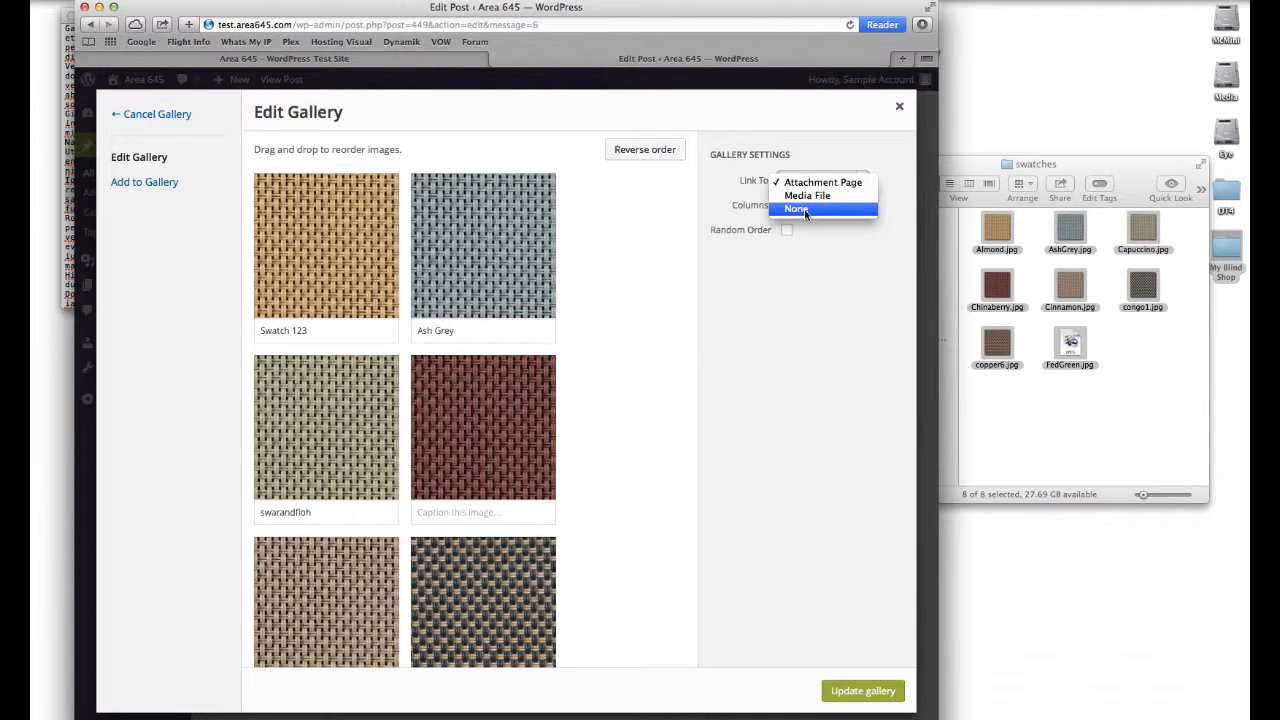
left_click(804, 209)
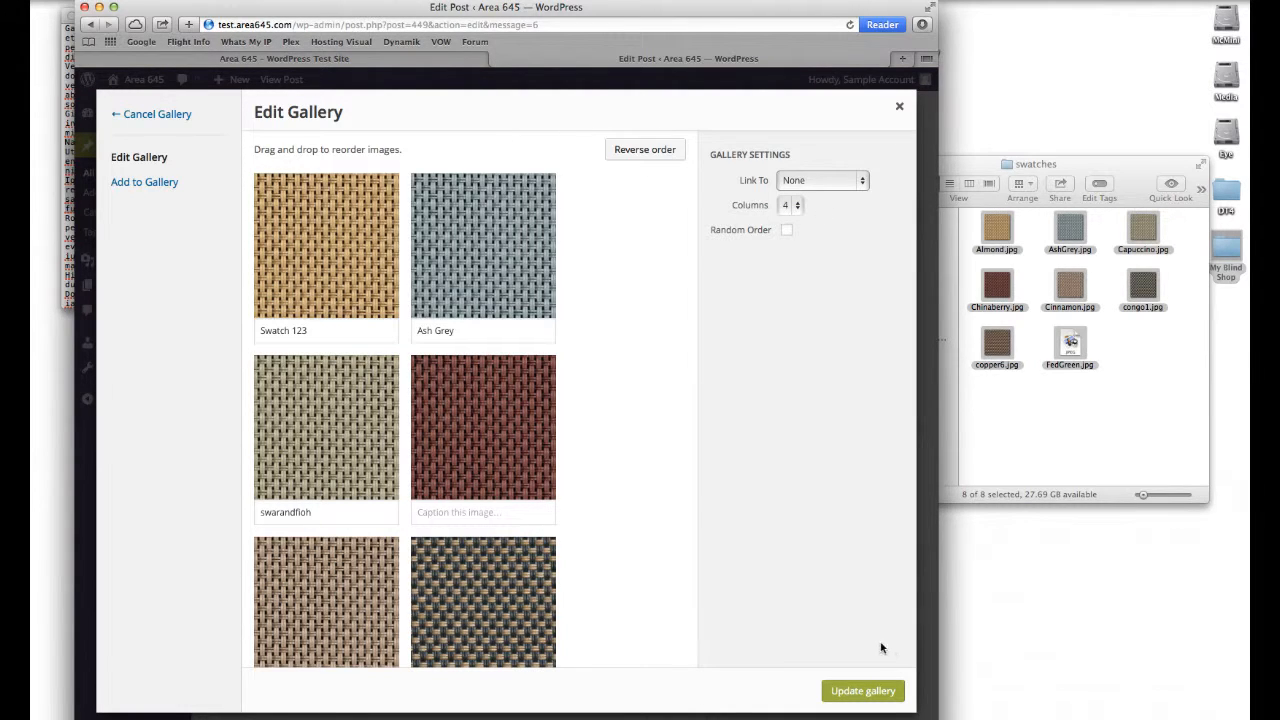
left_click(866, 692)
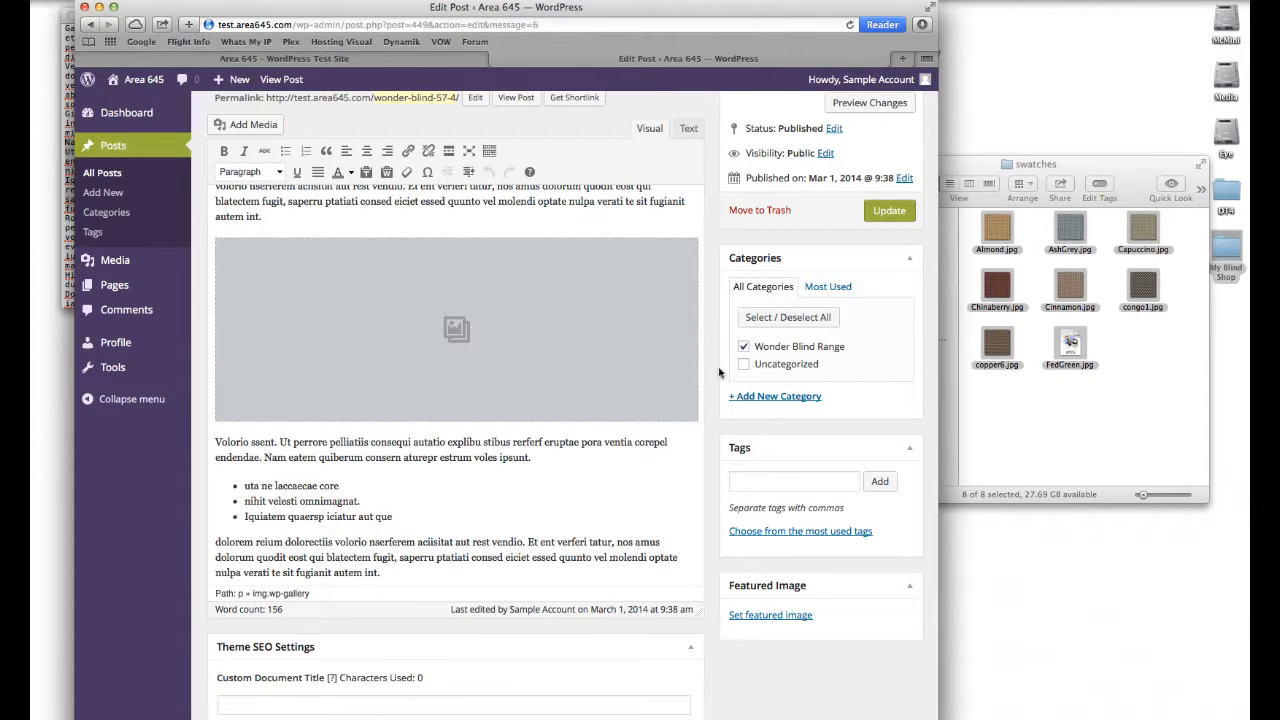
left_click(887, 217)
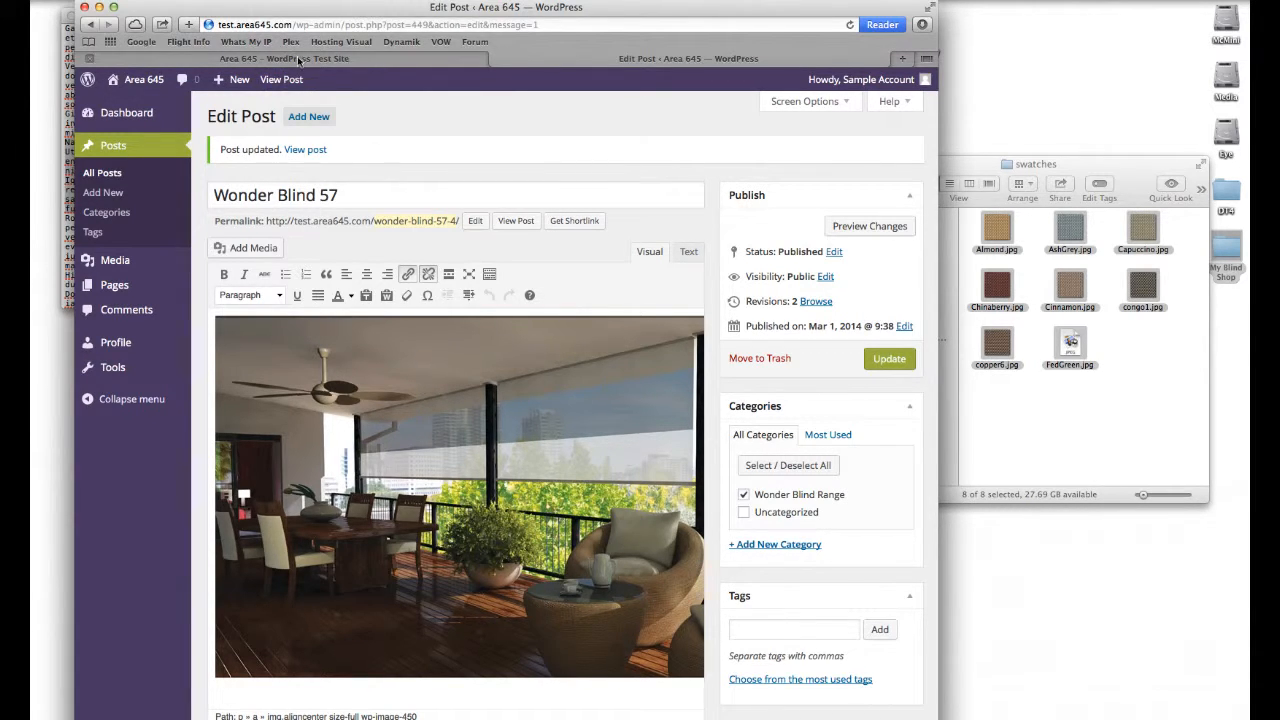
Step: Reload the published post in the other tab and check what the blind image and gallery link to
left_click(298, 58)
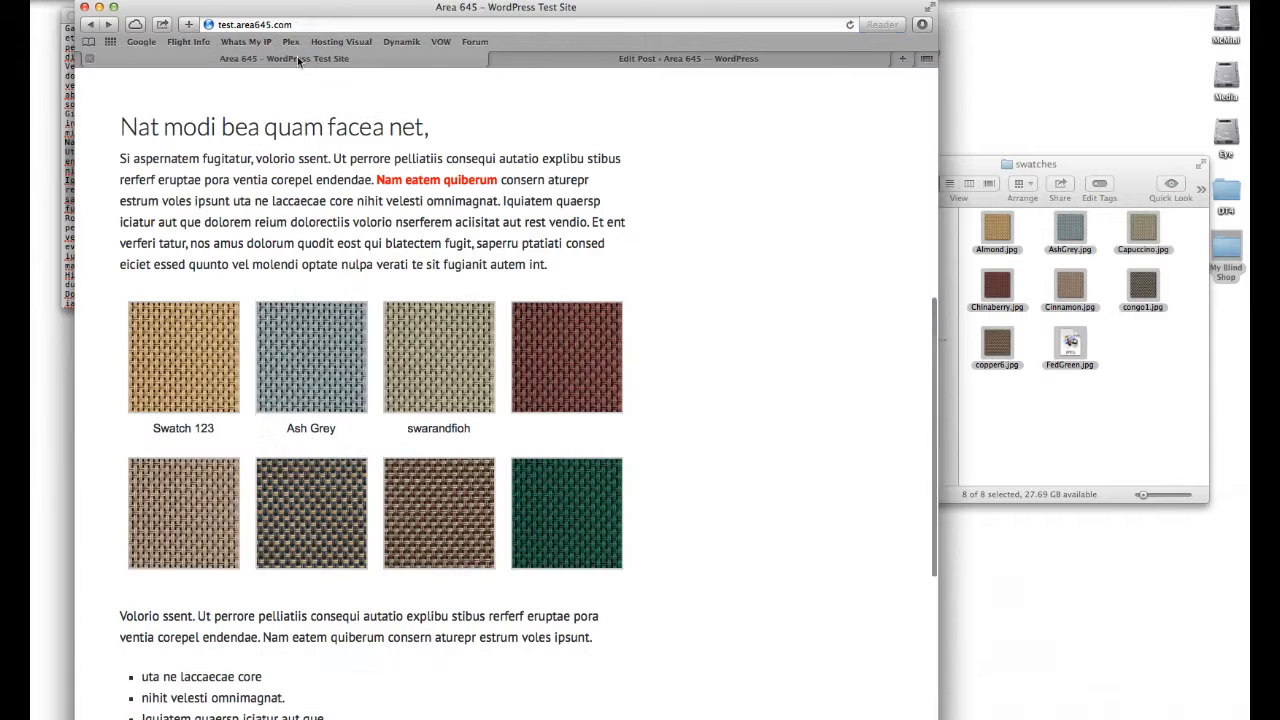
left_click(851, 25)
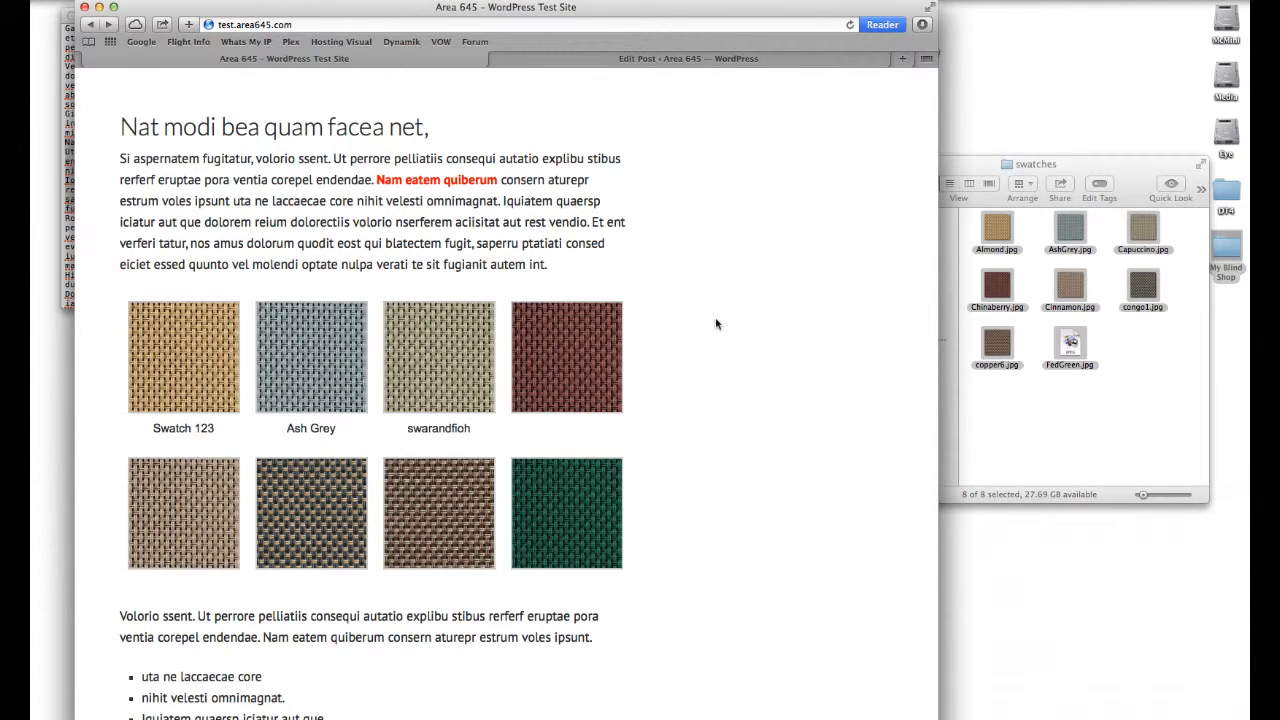
scroll(658, 335, "up", 6)
left_click(418, 432)
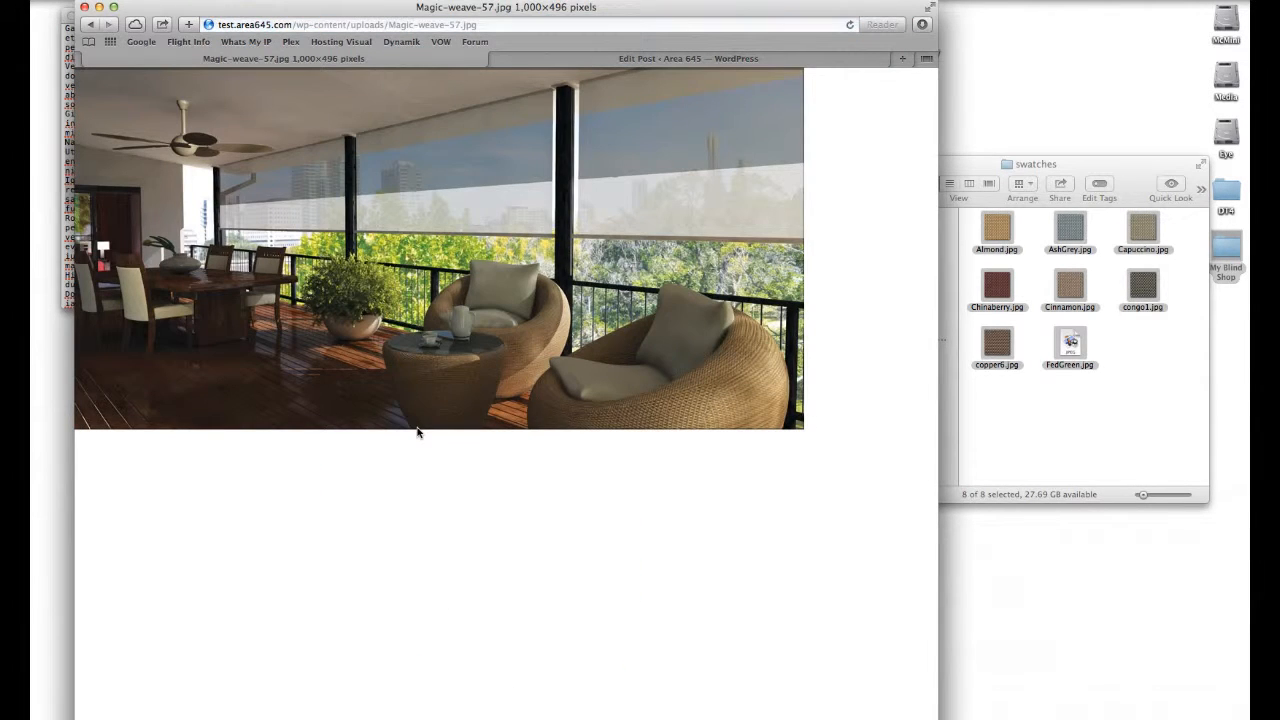
left_click(90, 24)
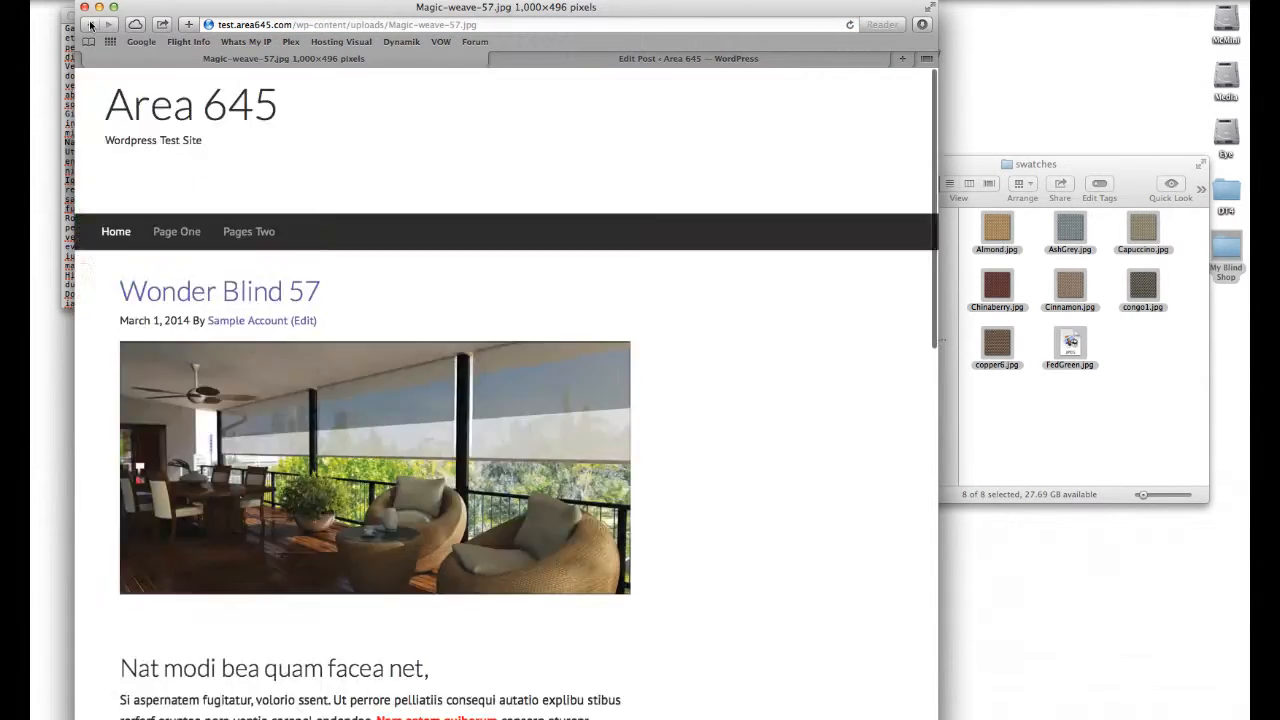
scroll(612, 428, "down", 10)
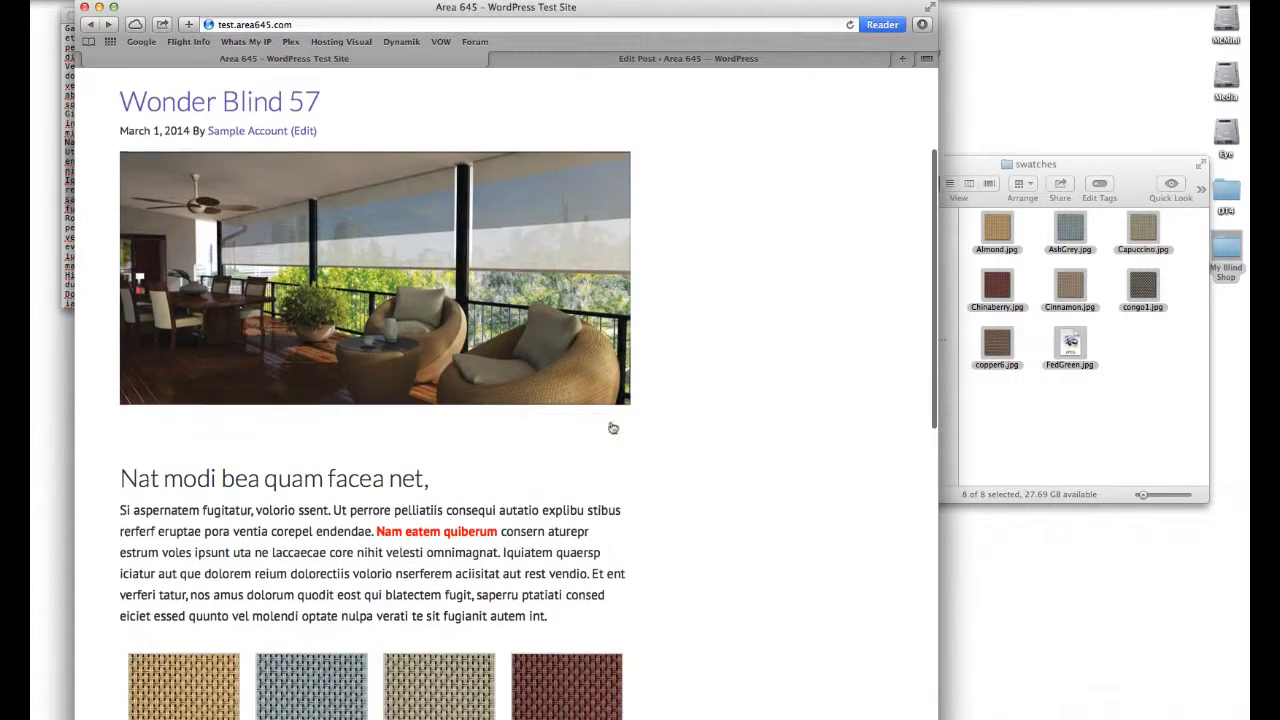
scroll(612, 428, "up", 15)
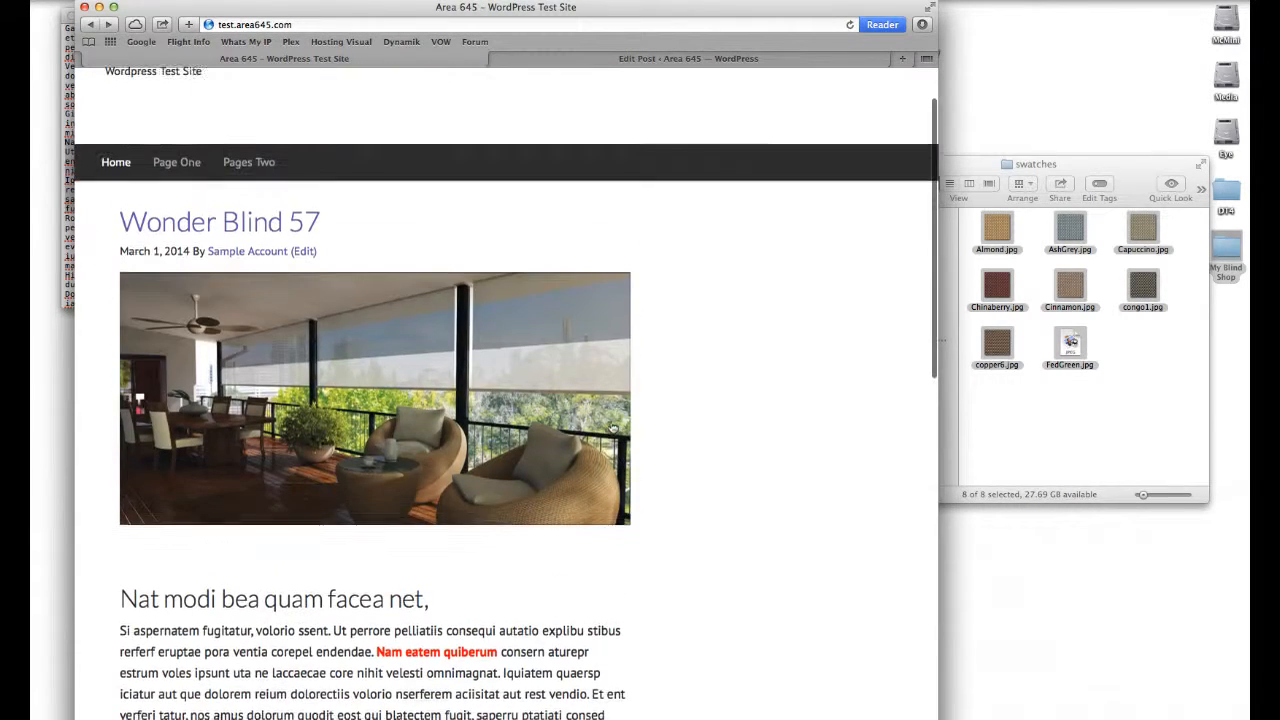
Step: Inspect the post's HTML, including the gallery shortcode, in the Text view and return to the Visual editor
left_click(682, 58)
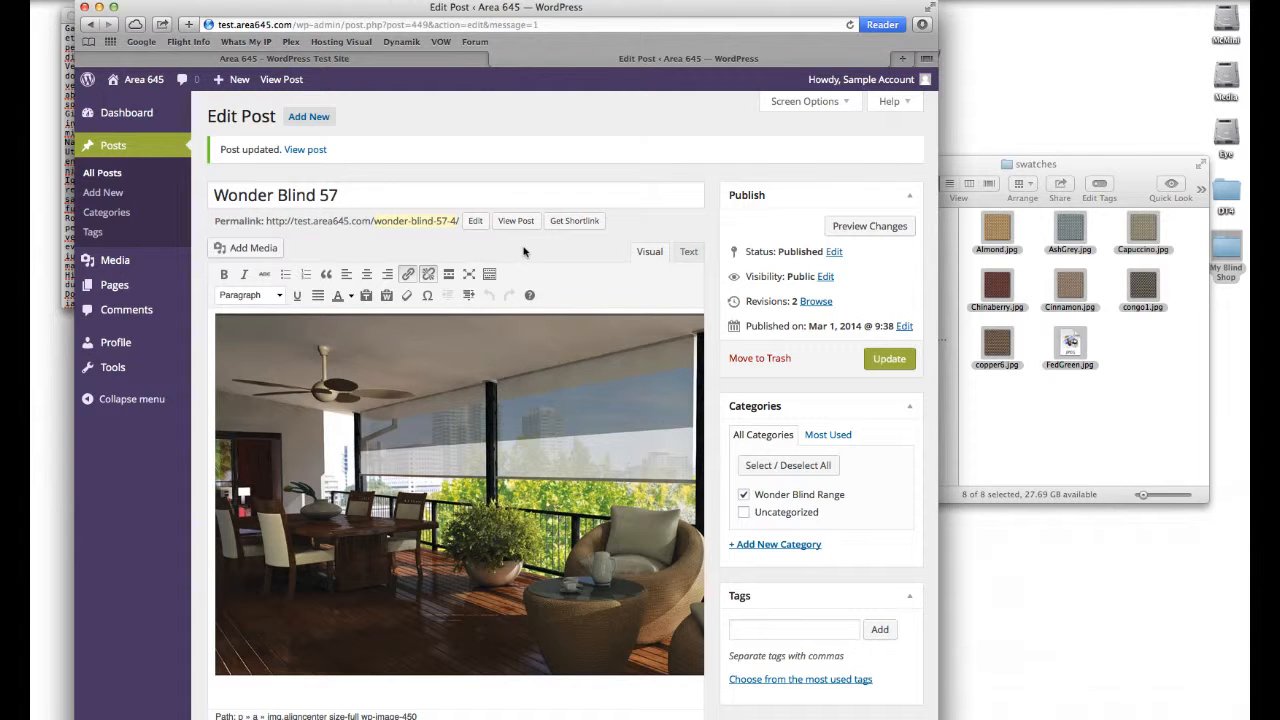
left_click(689, 252)
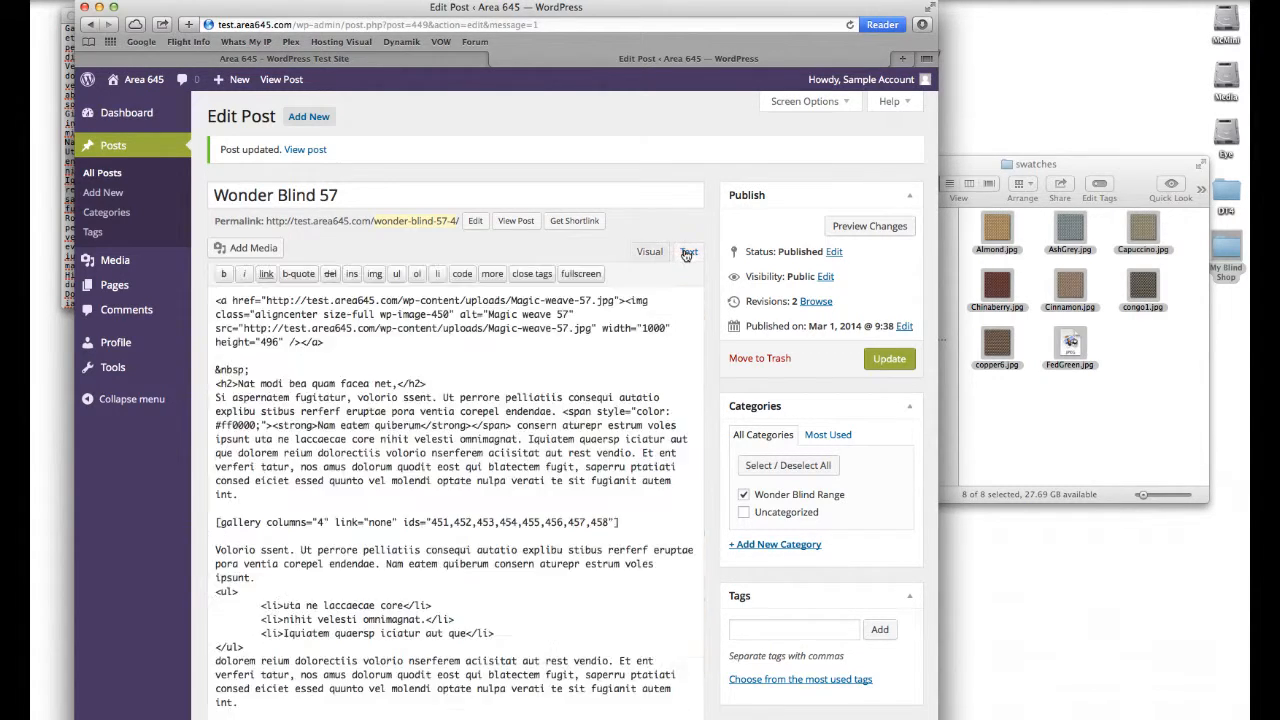
scroll(602, 327, "down", 5)
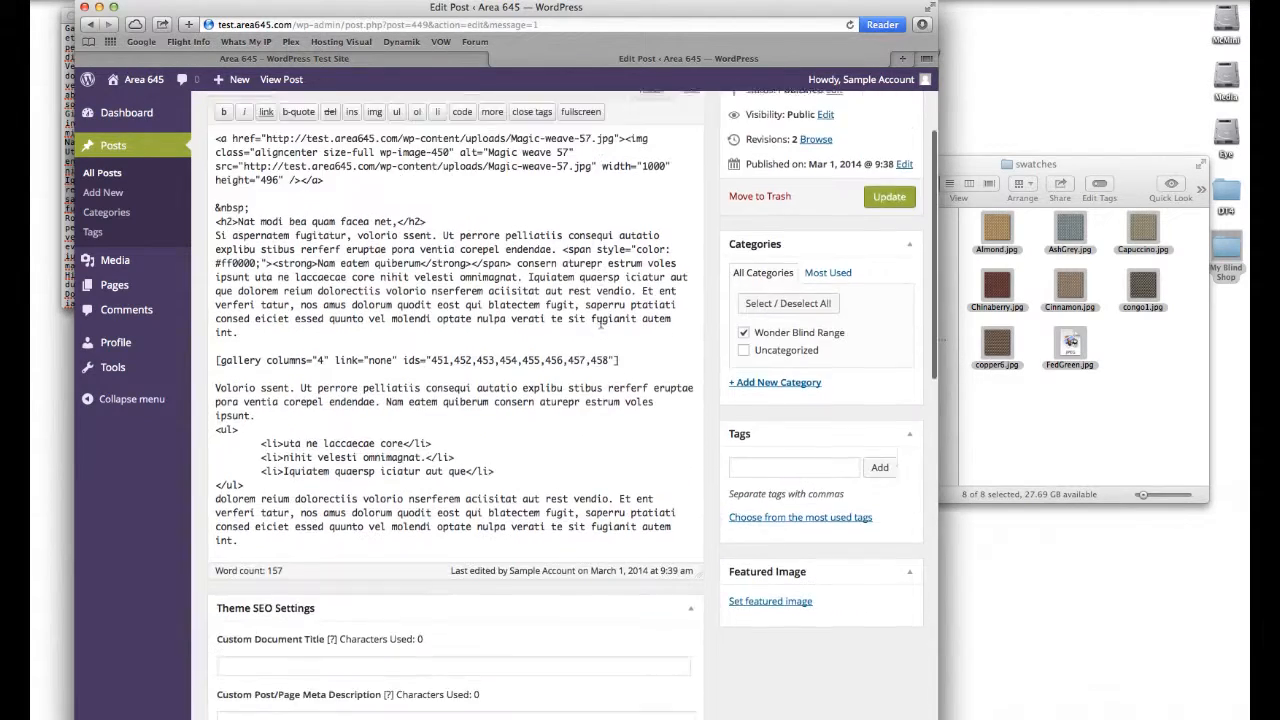
scroll(600, 321, "up", 5)
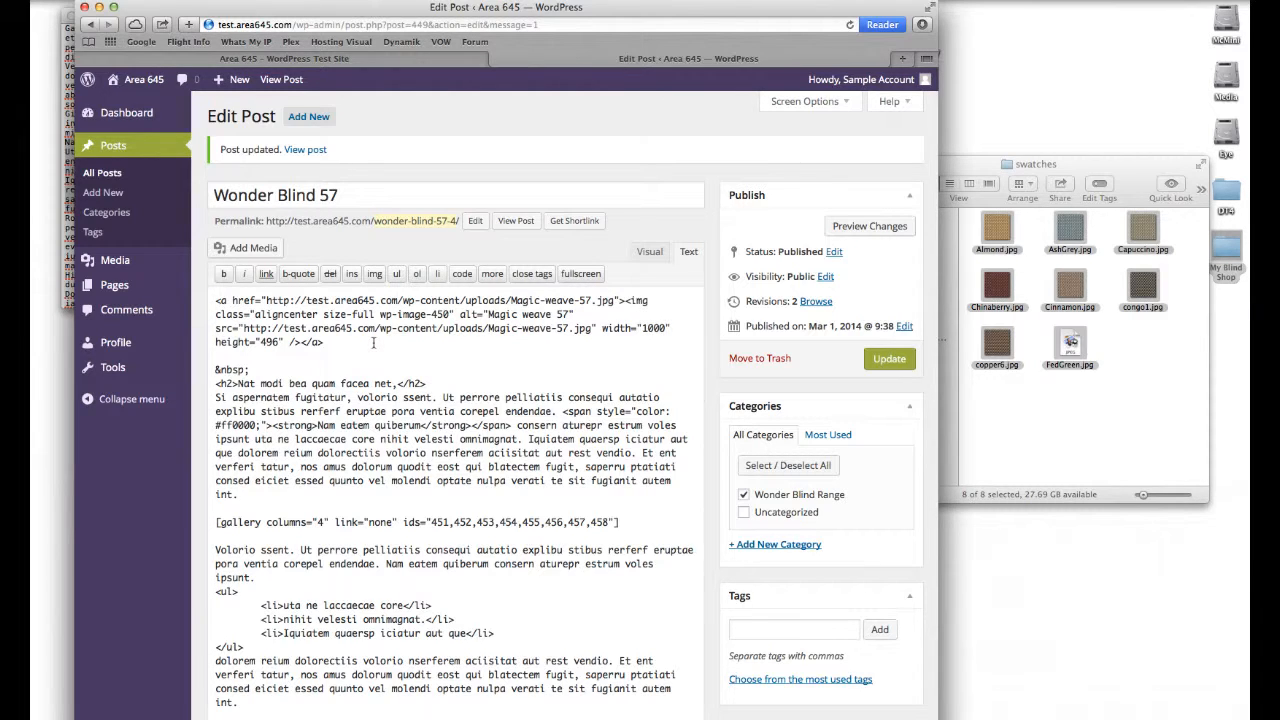
left_click(652, 253)
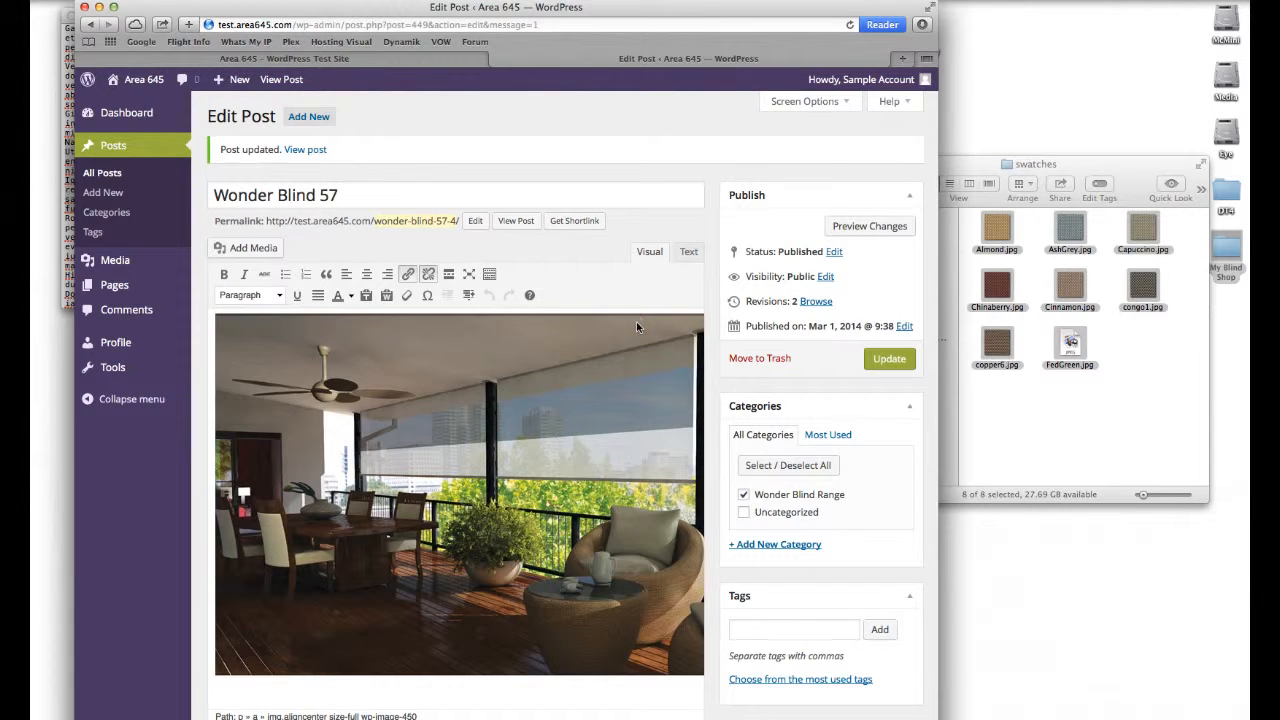
scroll(636, 322, "down", 5)
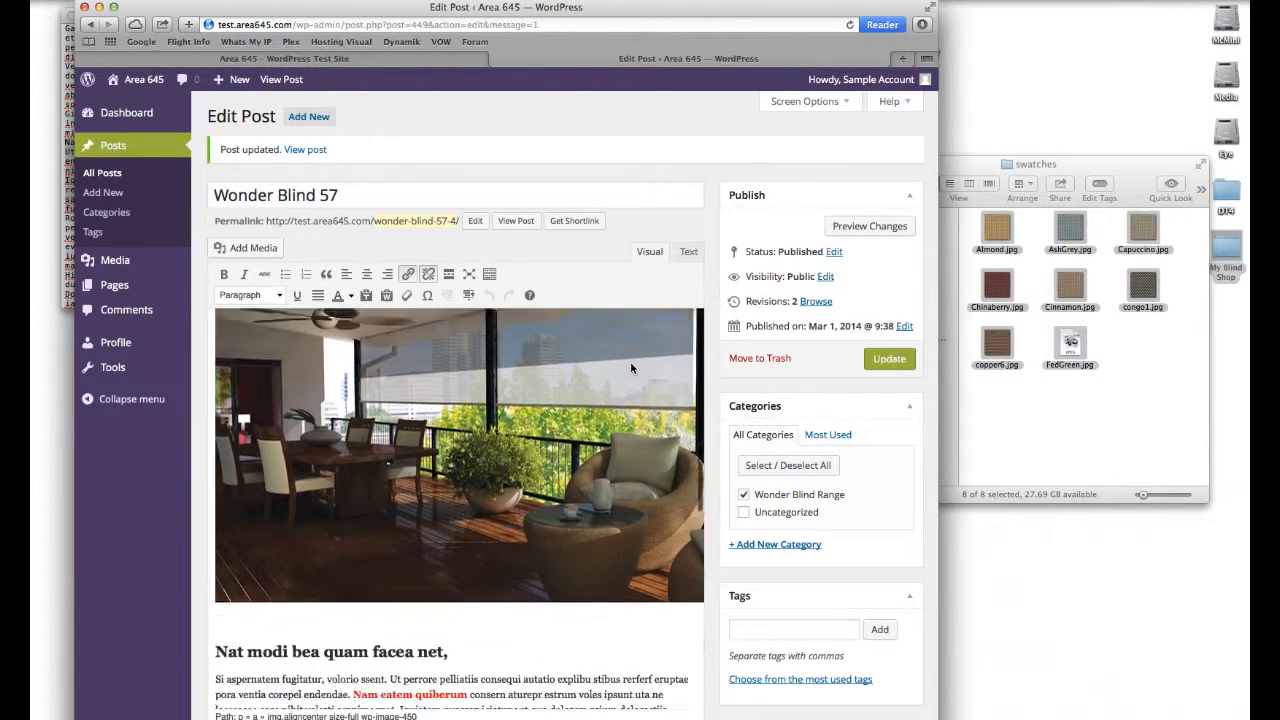
scroll(631, 368, "down", 10)
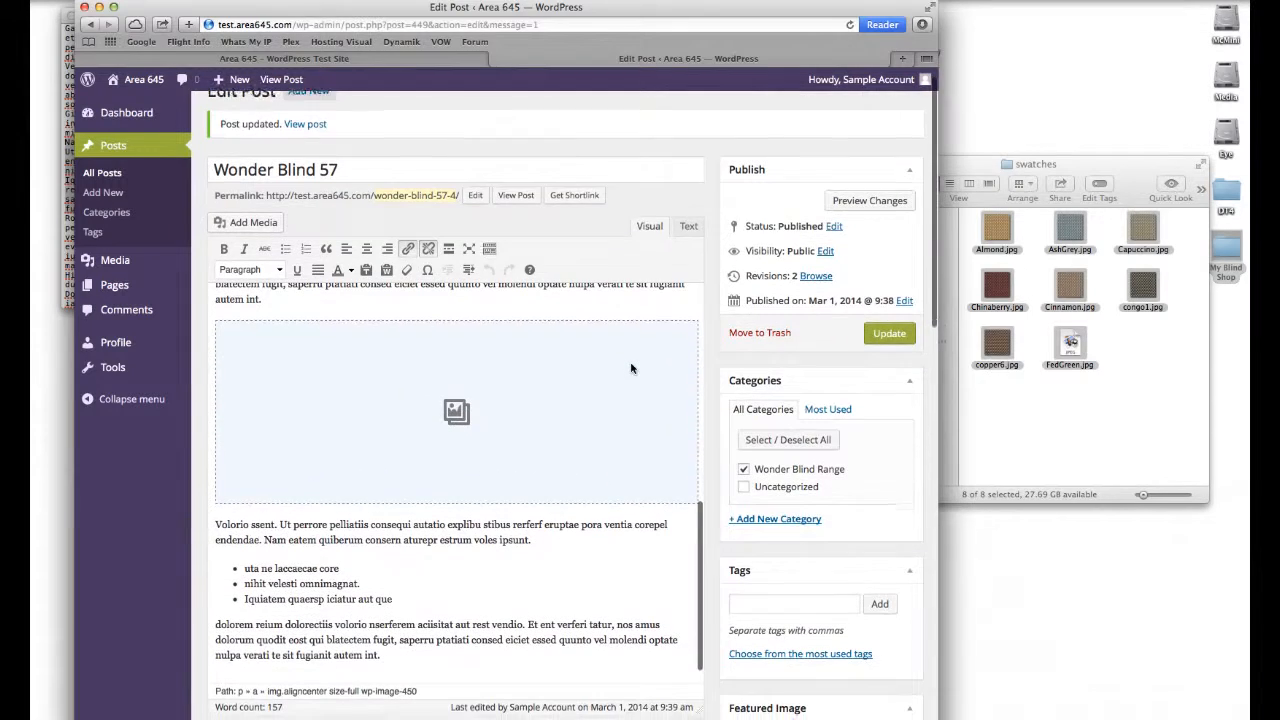